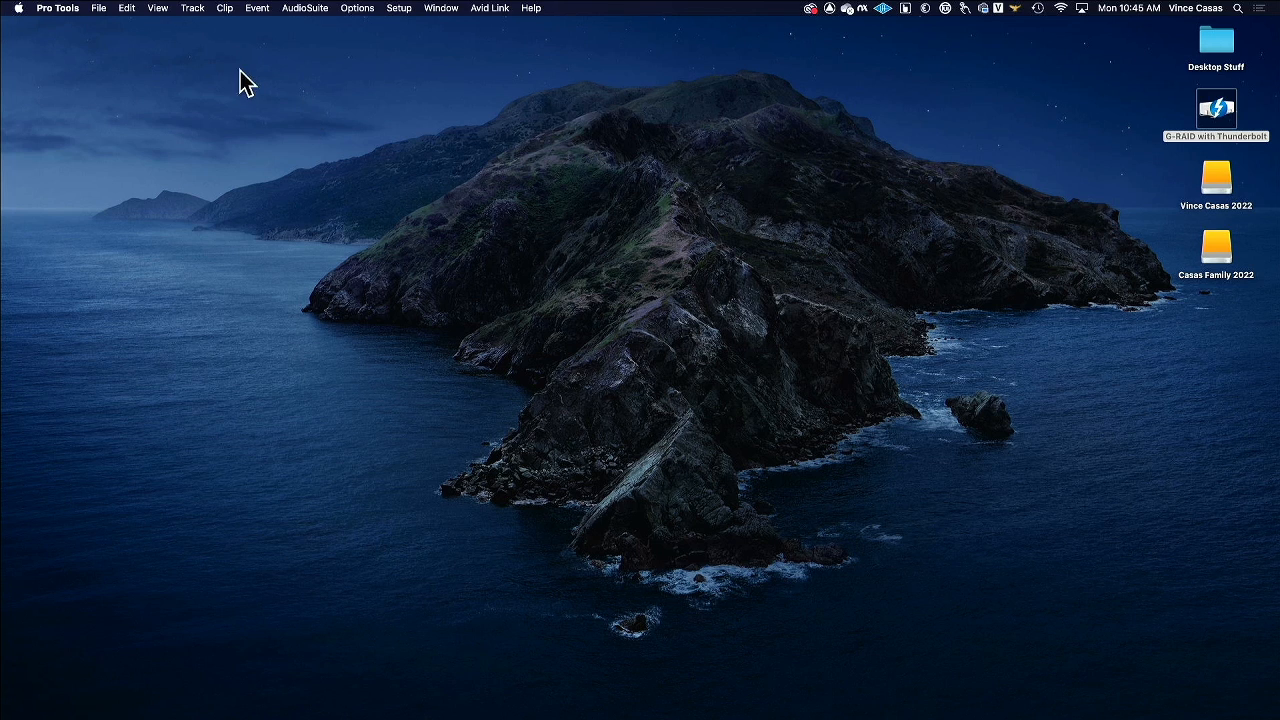
# Create a local storage session named "Assignment 2.4 - Your Name" and save it on the Desktop
pyautogui.click(99, 8)
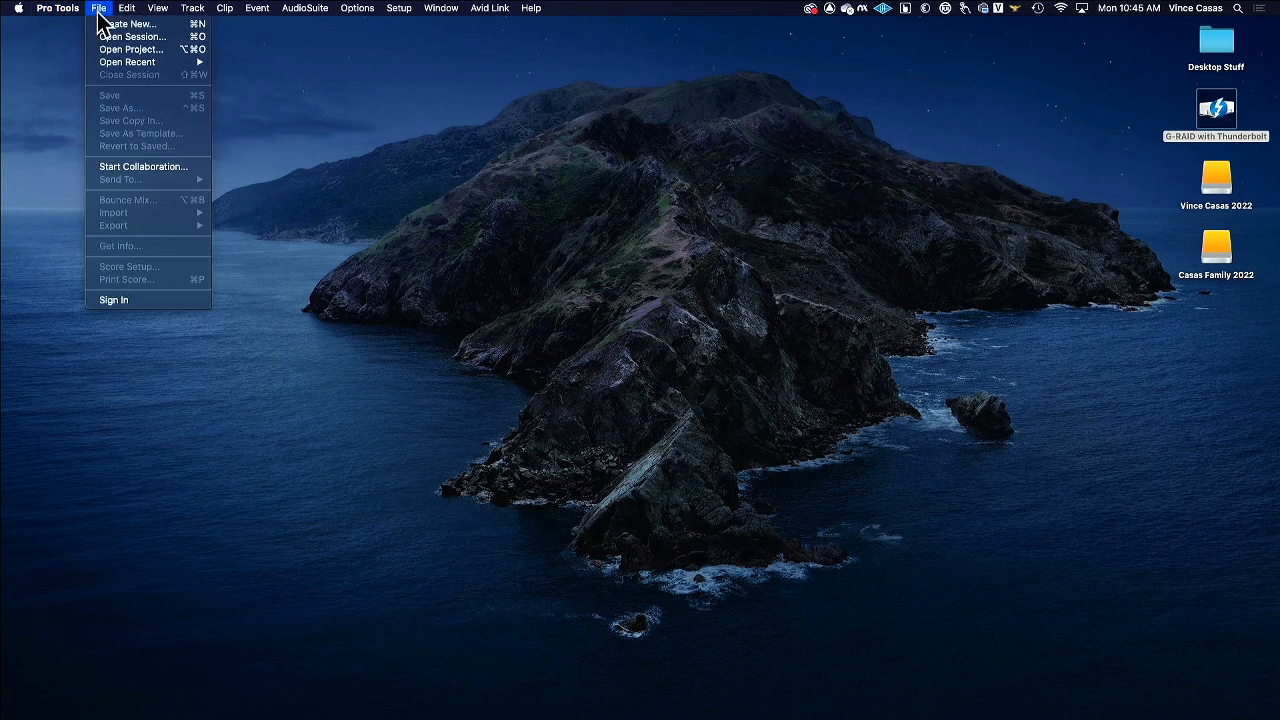
pyautogui.click(104, 30)
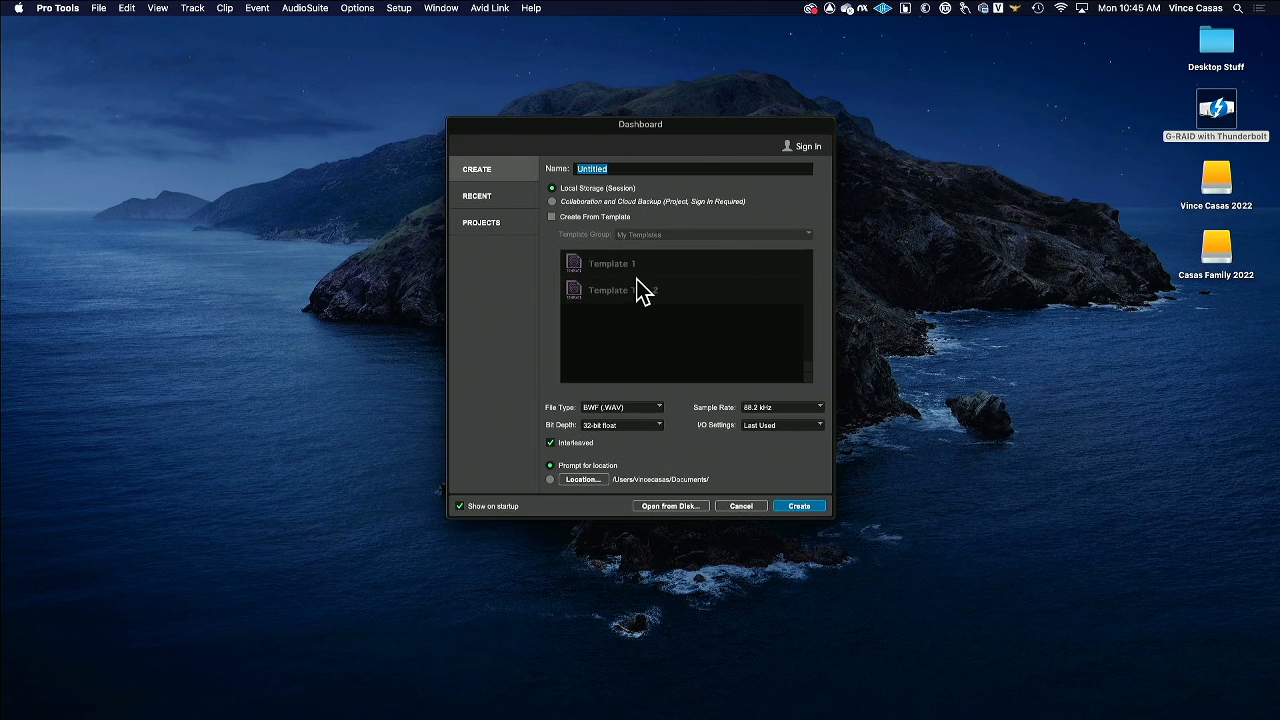
pyautogui.write('A')
pyautogui.press('BackSpace')
pyautogui.write('4 - Your Name')
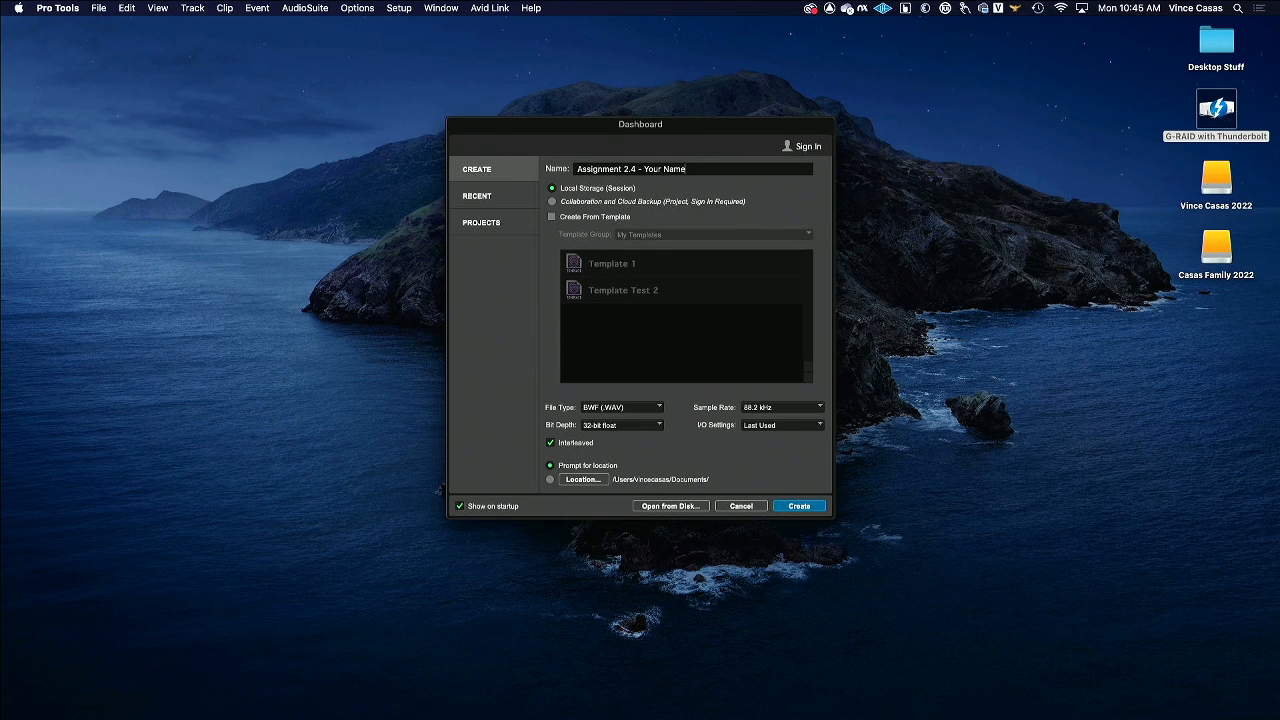
pyautogui.press('Return')
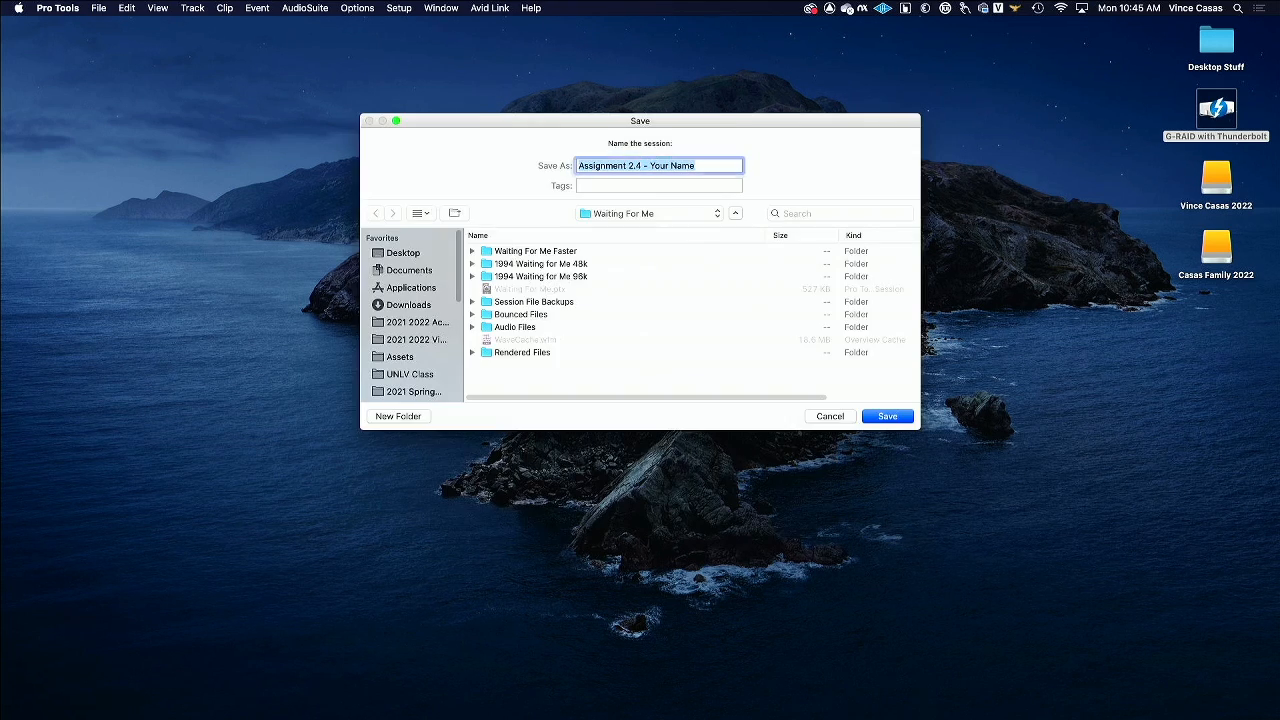
pyautogui.click(405, 255)
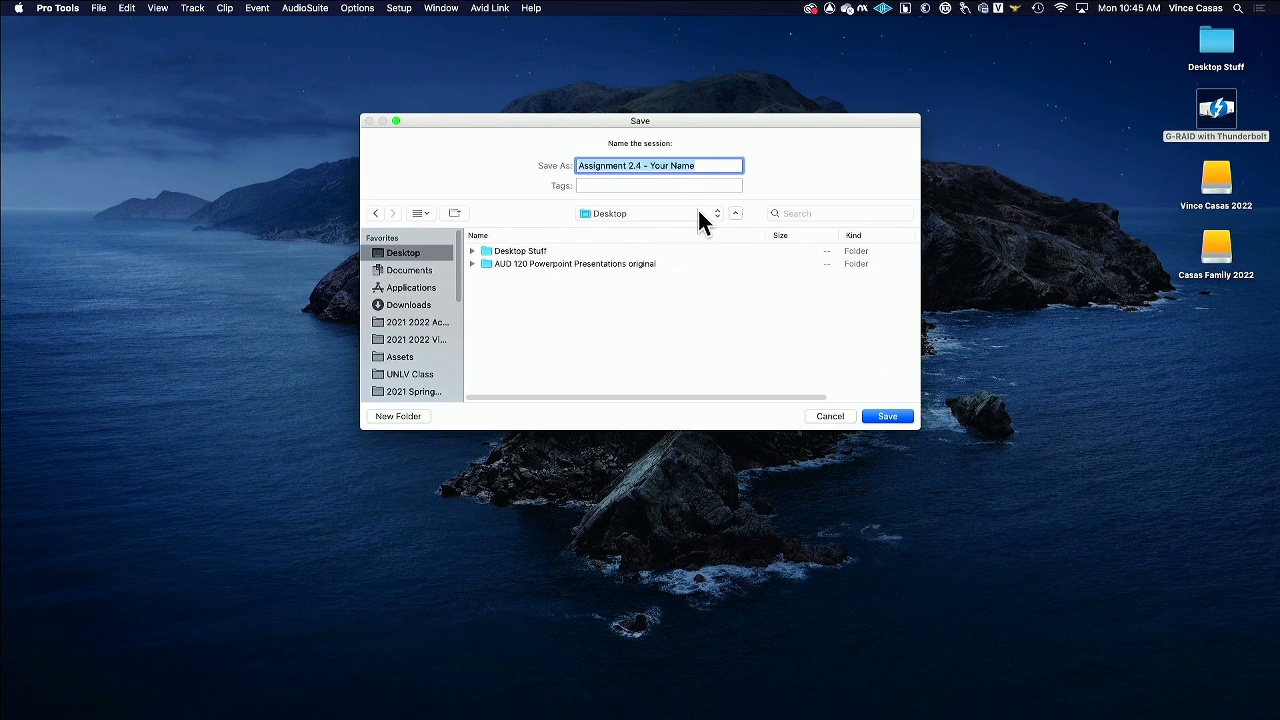
pyautogui.click(892, 418)
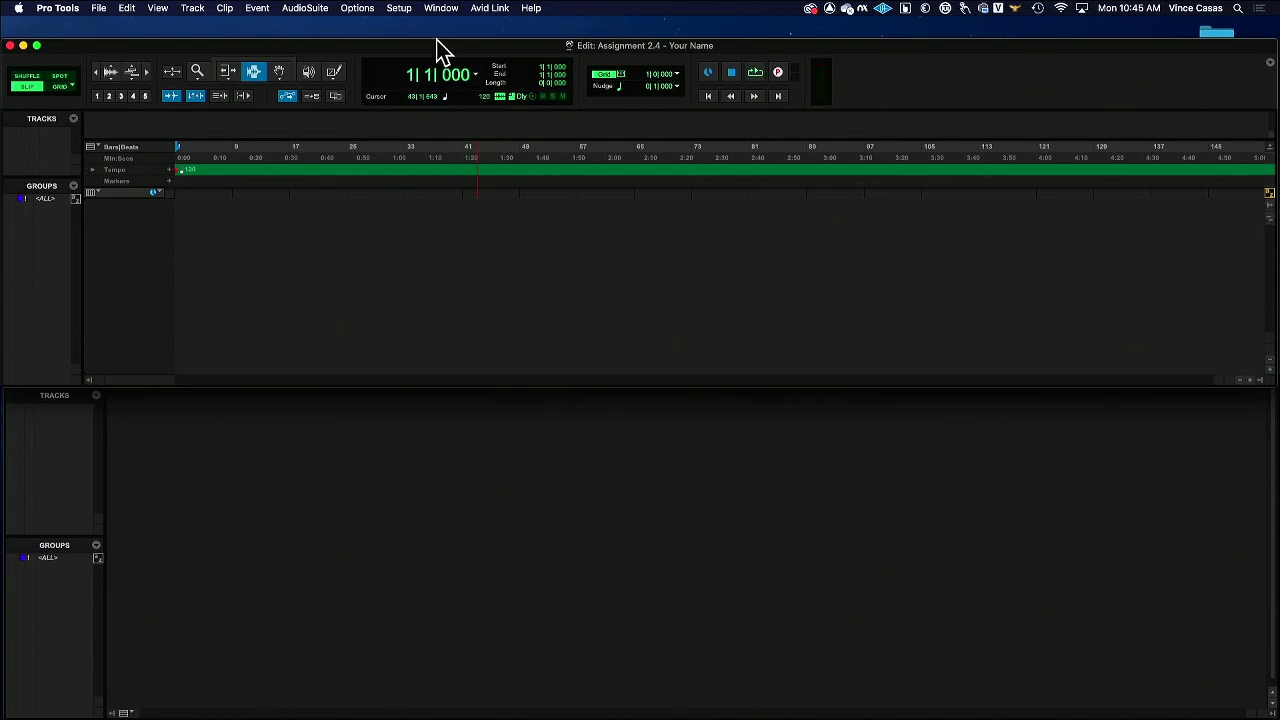
# Arrange the Edit and Mix windows in a cascade with the Edit window in front
pyautogui.moveTo(440, 48); pyautogui.dragTo(450, 31)
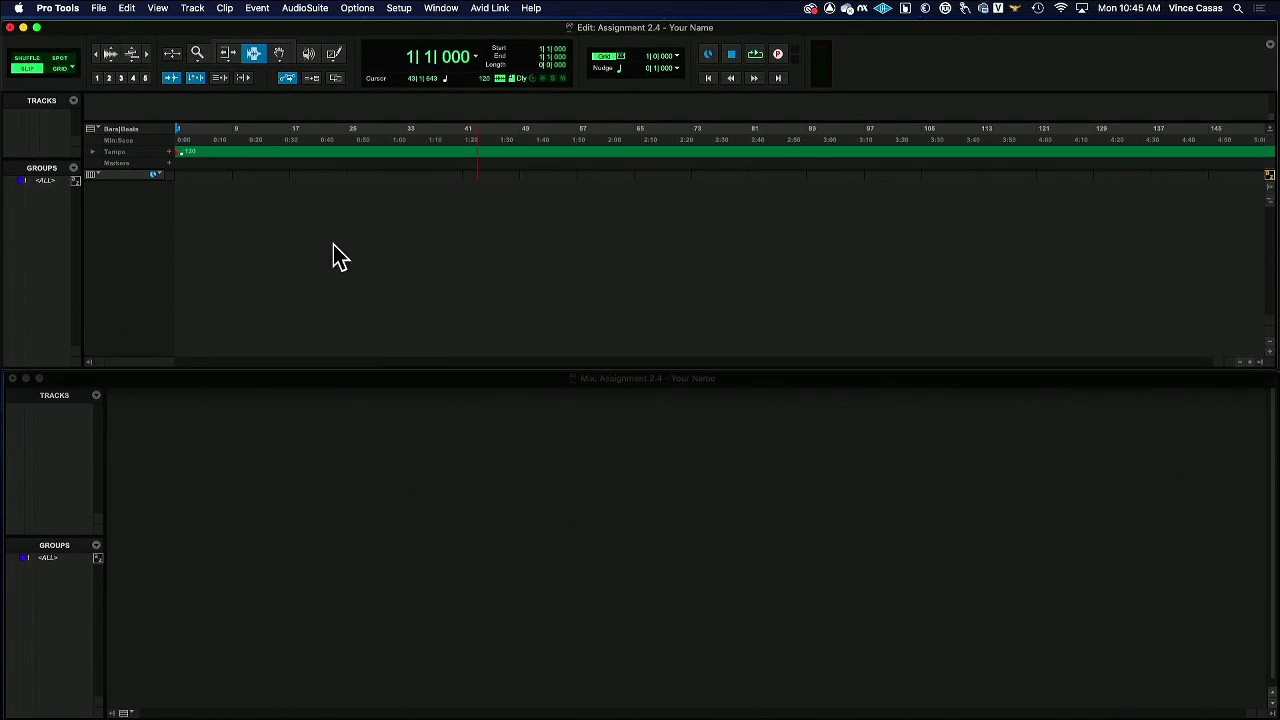
pyautogui.click(447, 10)
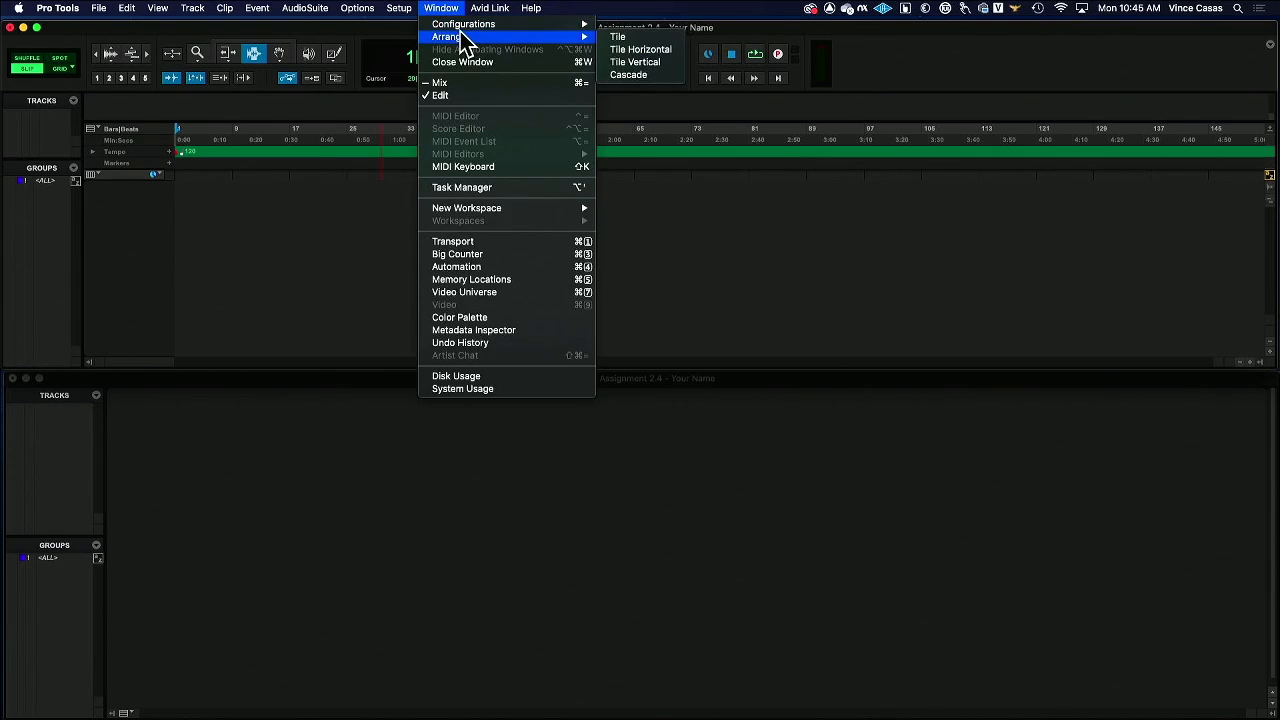
pyautogui.moveTo(583, 38)
pyautogui.click(645, 78)
pyautogui.doubleClick(488, 38)
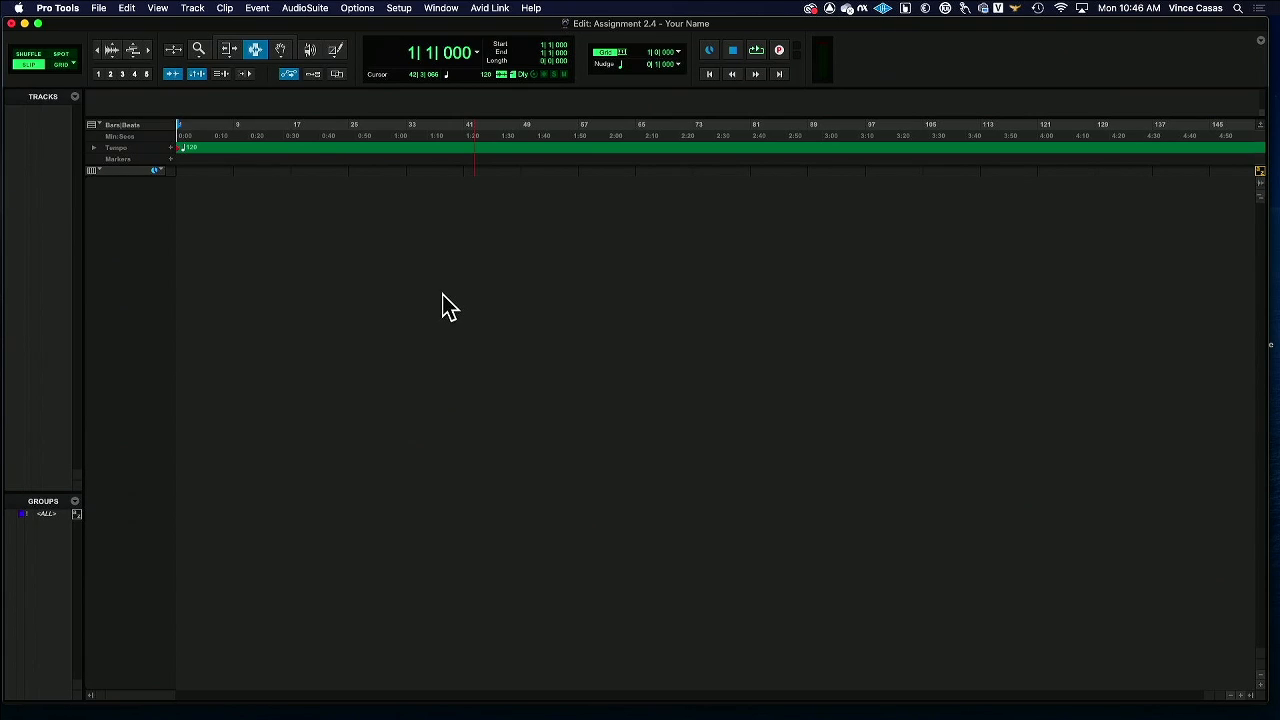
pyautogui.click(366, 12)
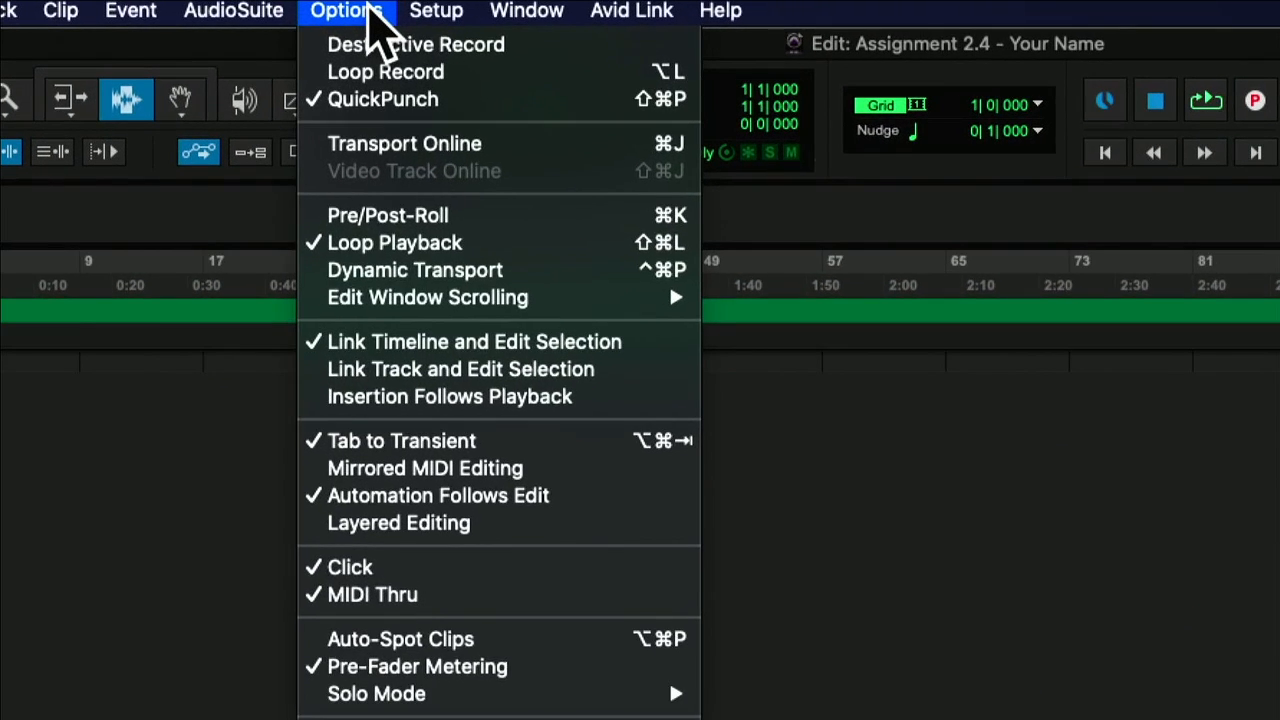
pyautogui.moveTo(384, 10)
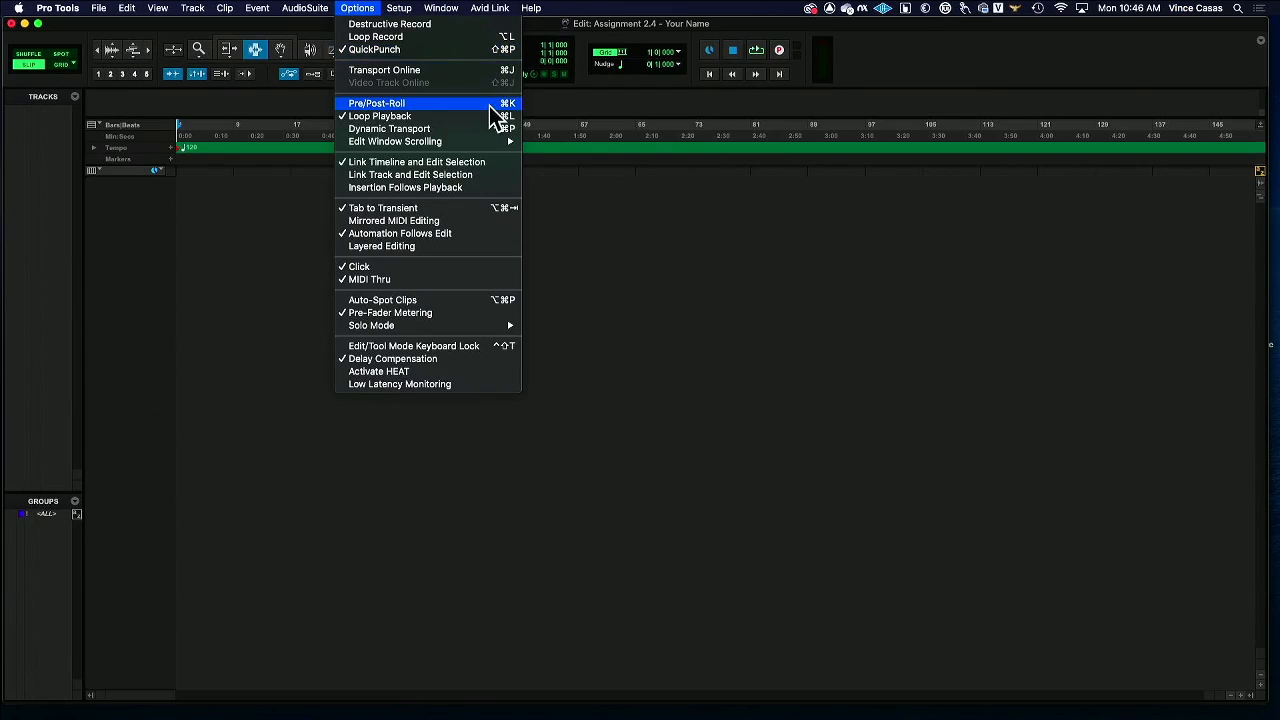
pyautogui.click(623, 247)
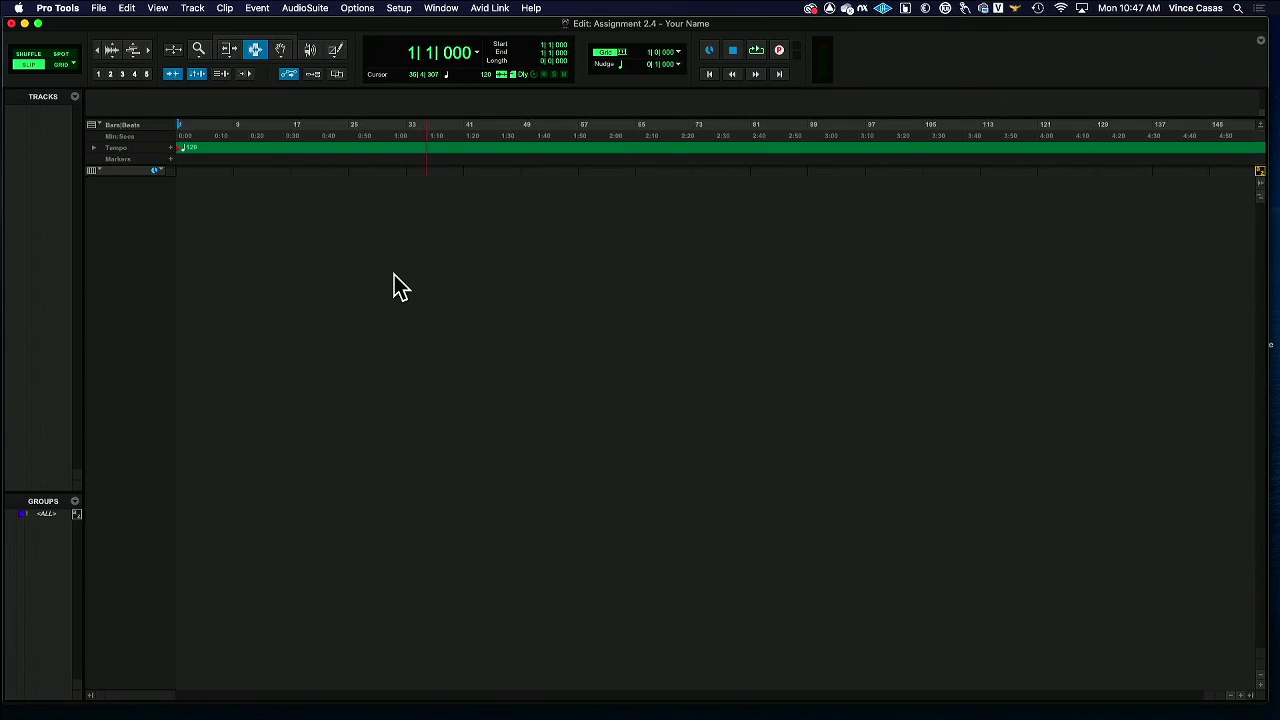
# Set up one new stereo Instrument Track in ticks for the session
pyautogui.click(192, 9)
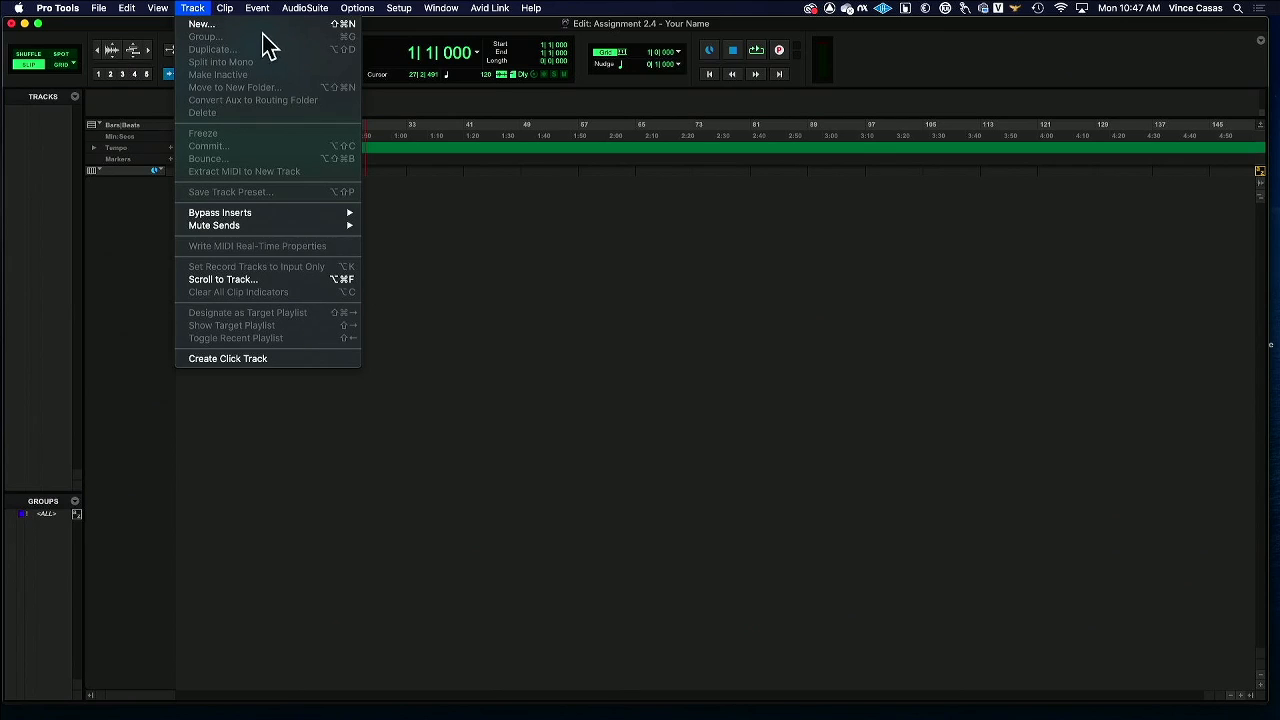
pyautogui.click(505, 272)
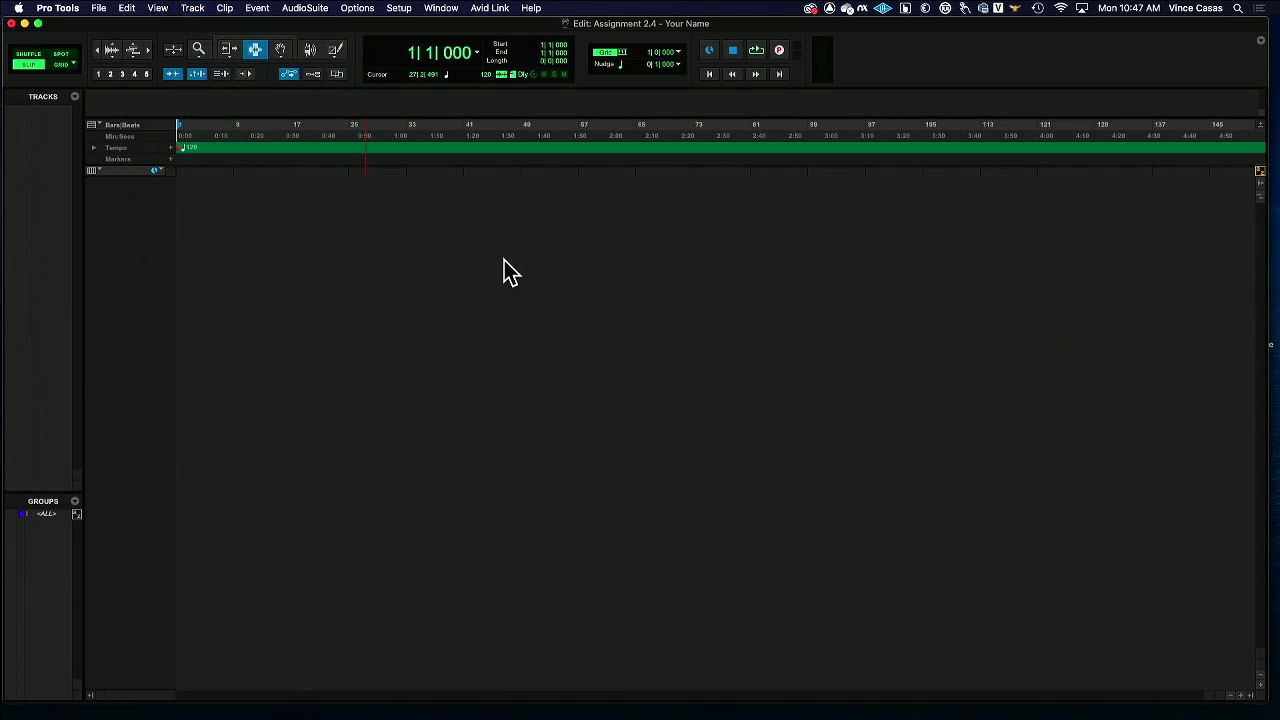
pyautogui.press('super+shift+n')
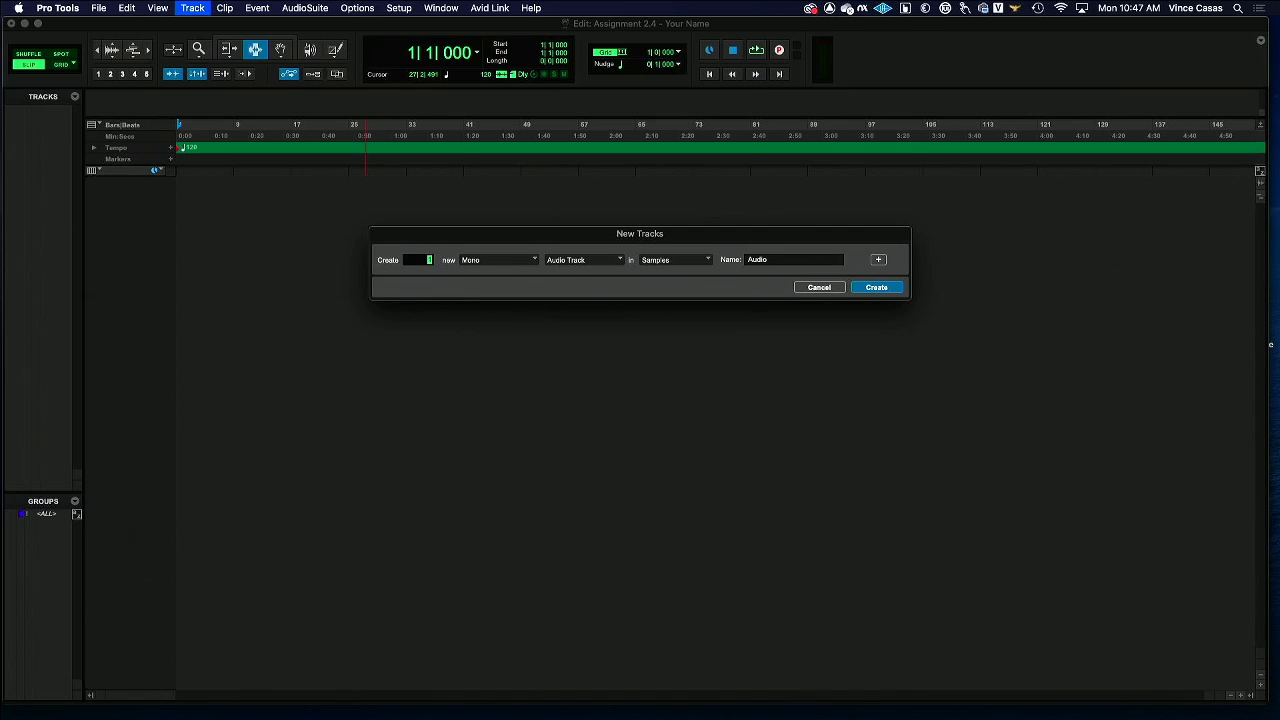
pyautogui.click(515, 264)
pyautogui.click(490, 275)
pyautogui.click(596, 260)
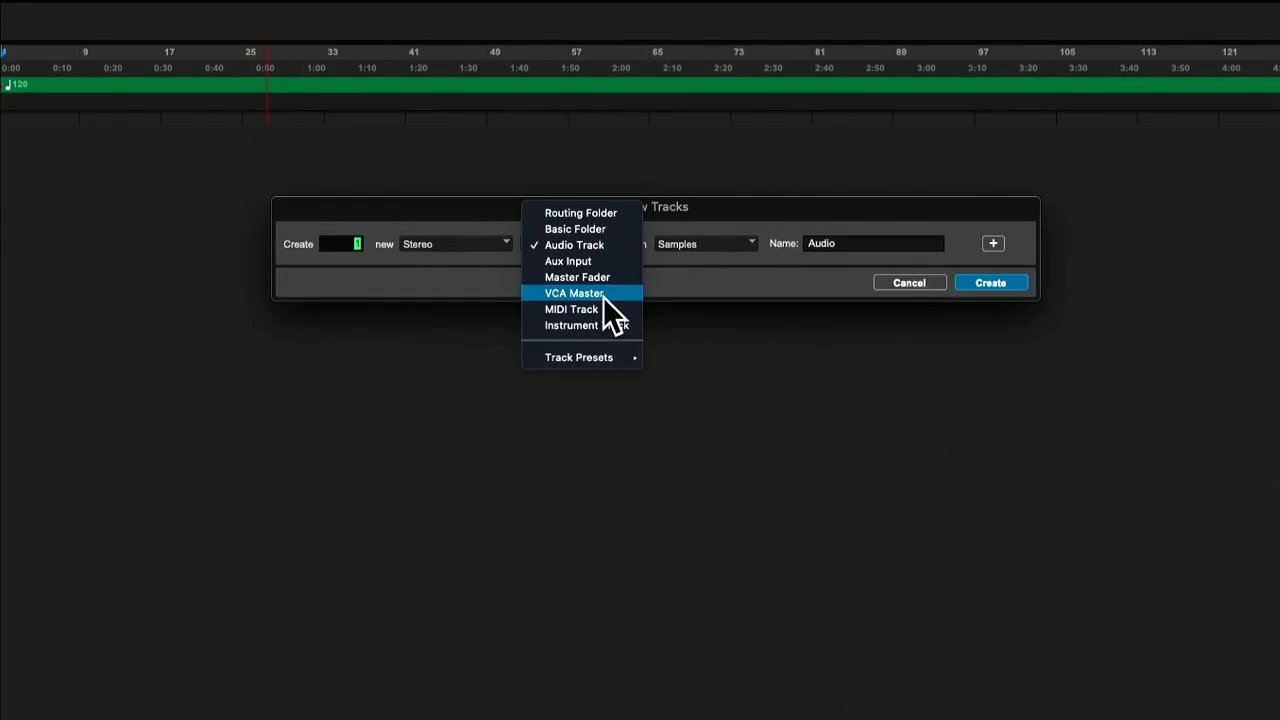
pyautogui.click(611, 337)
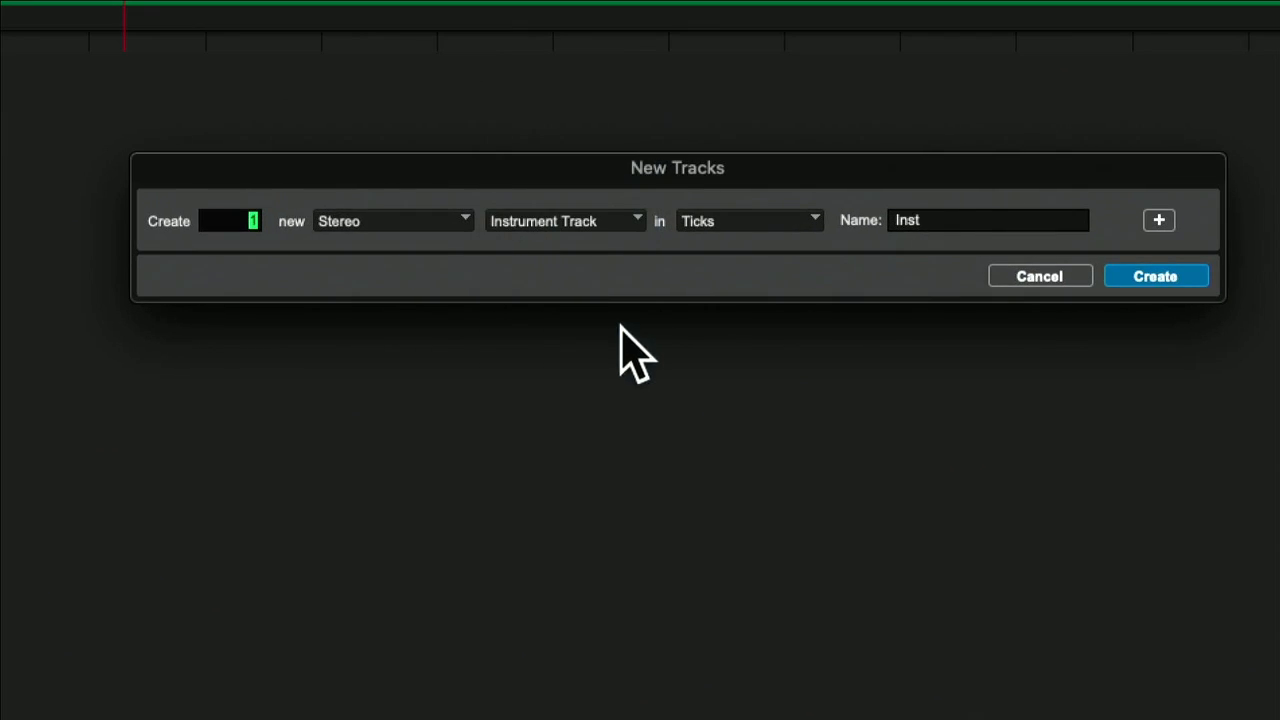
# Name the new instrument track "MIDI Drums" and create it
pyautogui.click(918, 220)
pyautogui.doubleClick(918, 220)
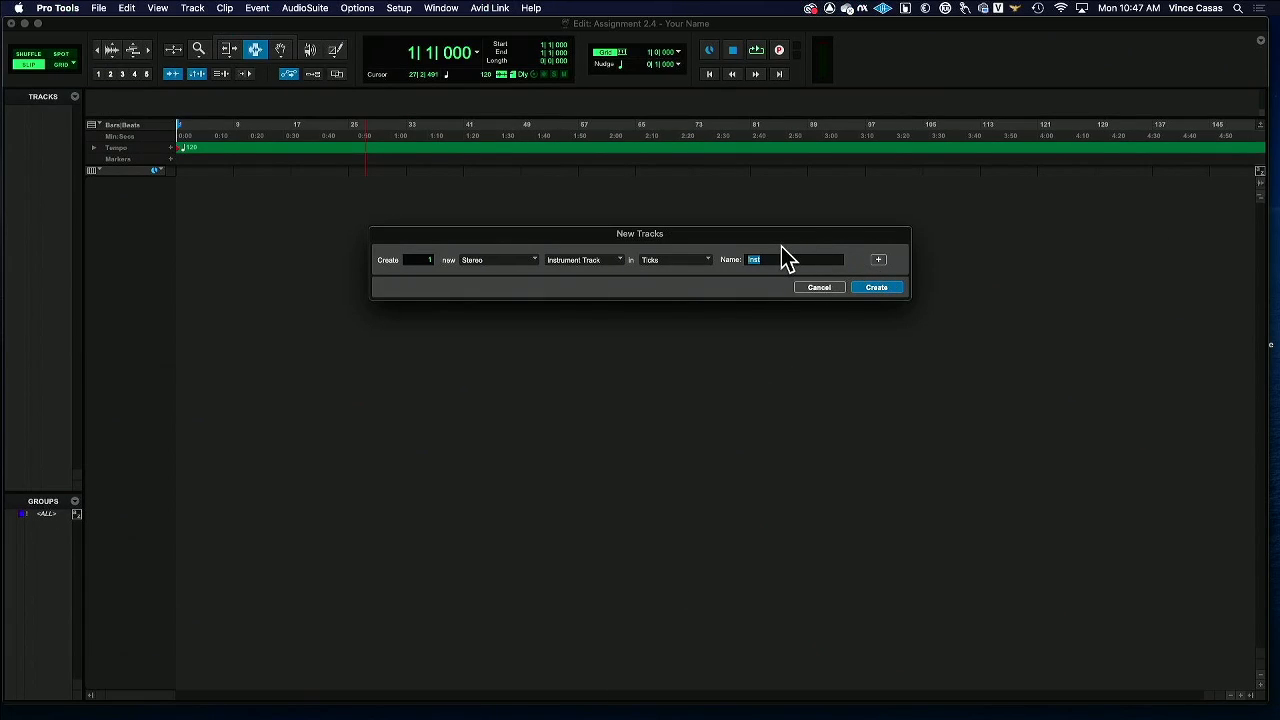
pyautogui.write('MIDI Dru')
pyautogui.press('BackSpace')
pyautogui.press('BackSpace')
pyautogui.write('rums')
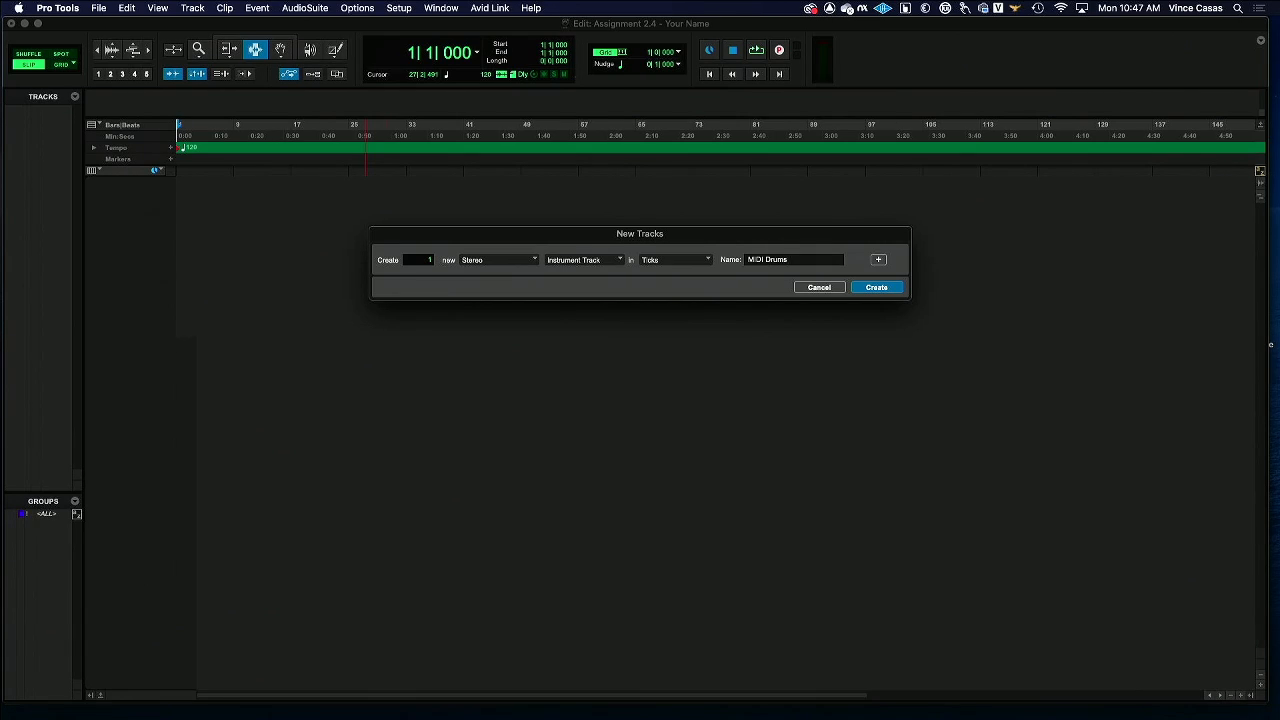
pyautogui.press('Return')
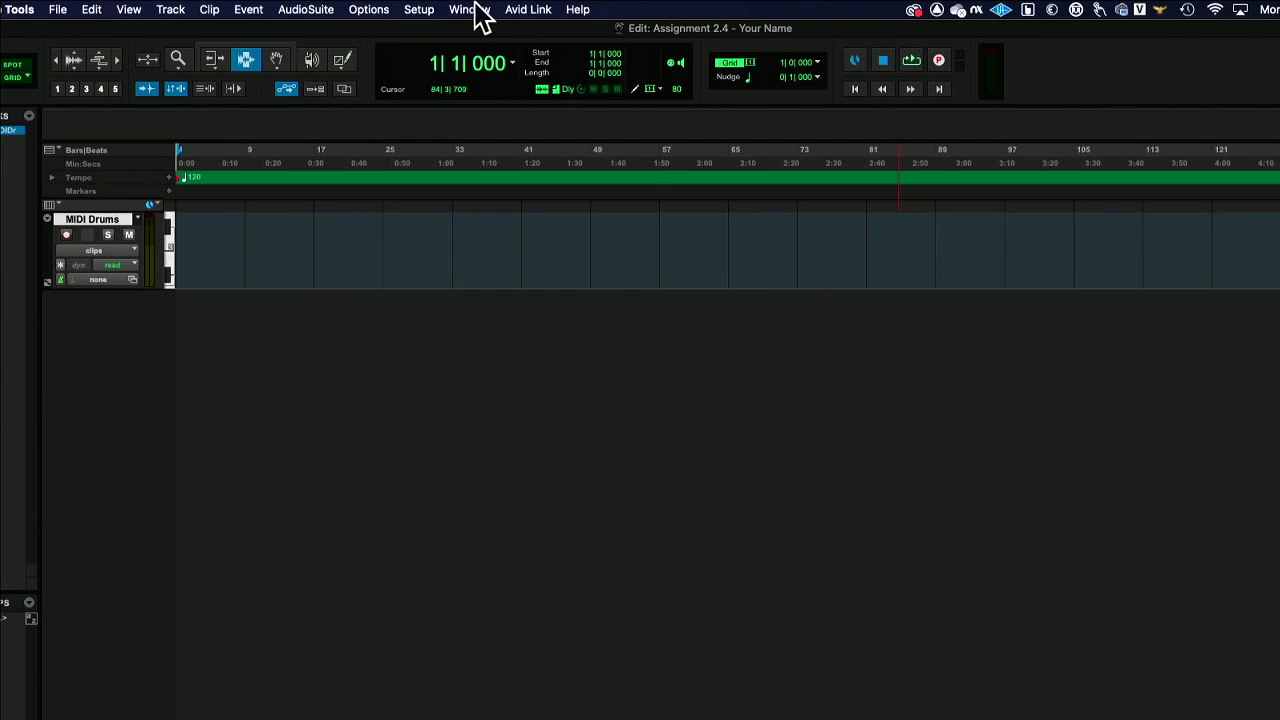
# Switch from the Edit window to the Mix window
pyautogui.click(470, 10)
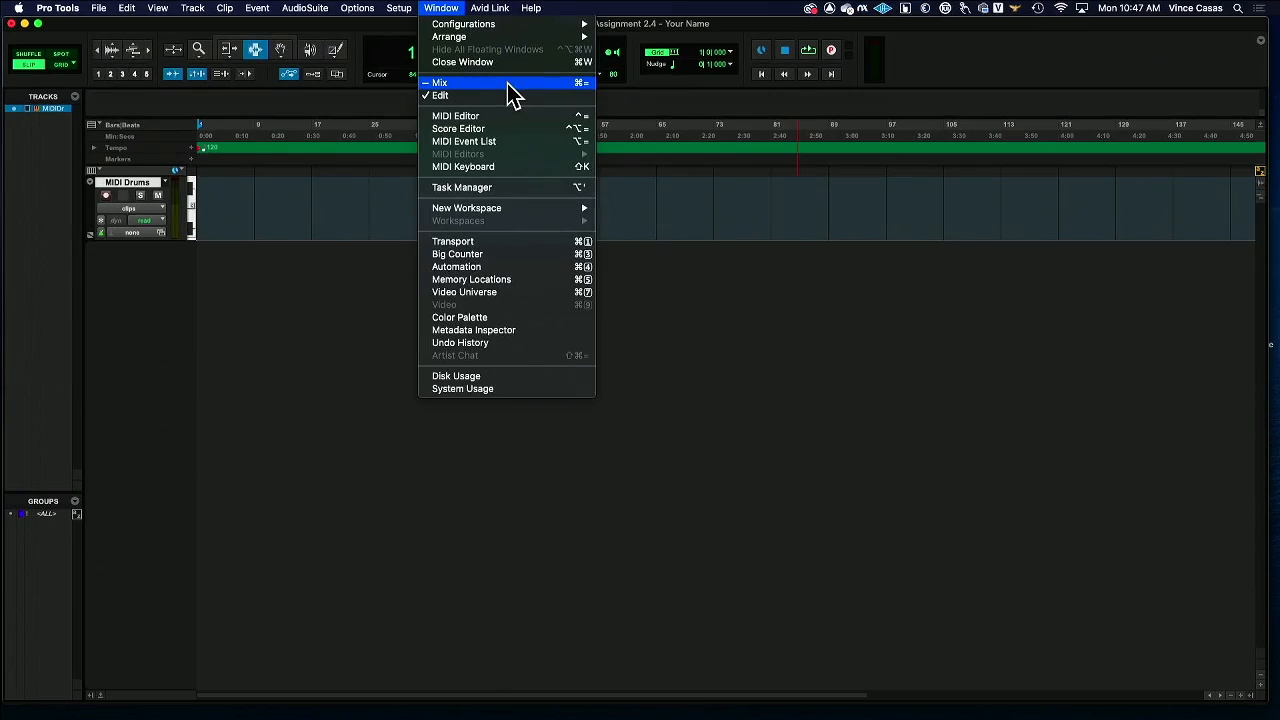
pyautogui.click(368, 266)
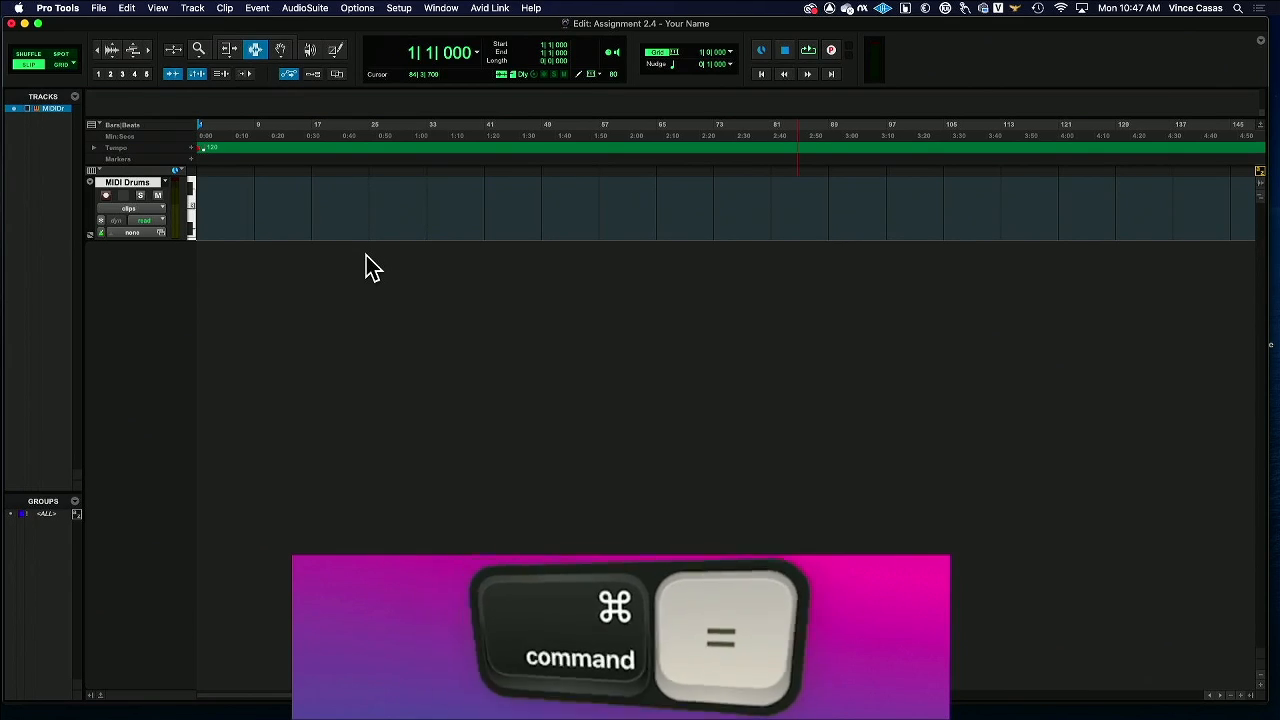
pyautogui.press('super+equal')
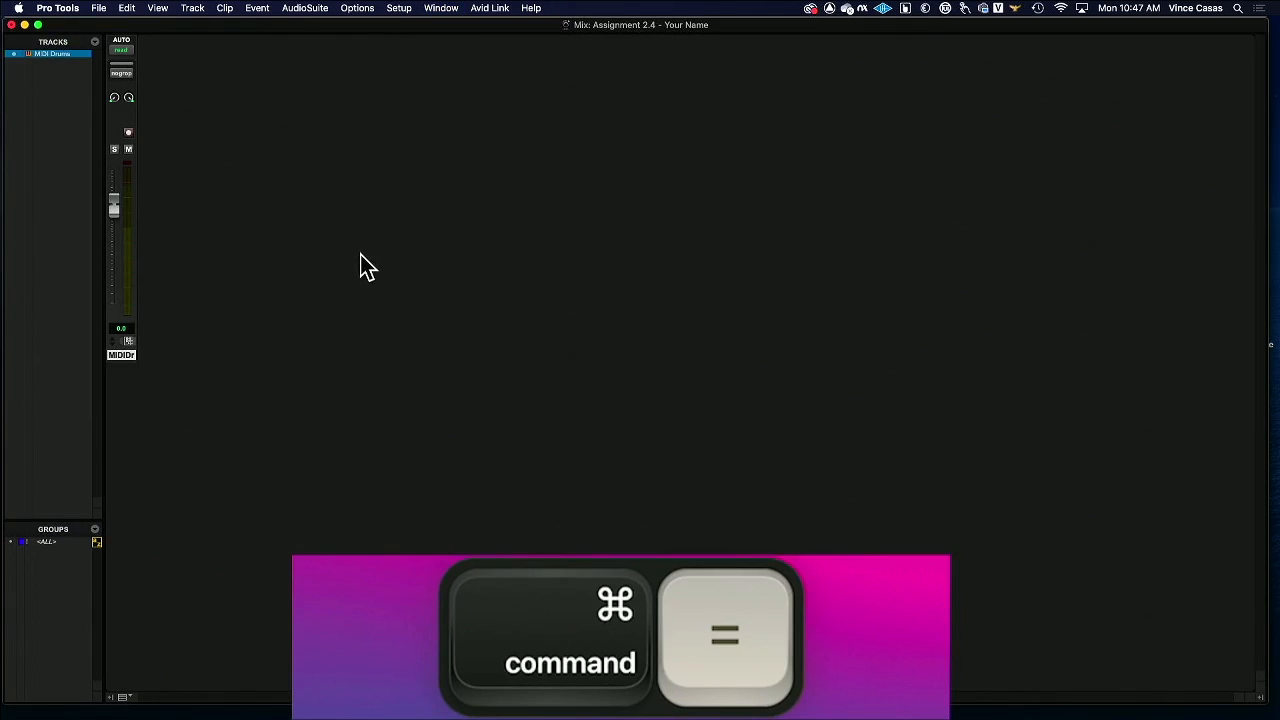
# Show the Instrument, Inserts A-E, Sends A-E and I/O sections on the Mix window's channel strips
pyautogui.click(124, 697)
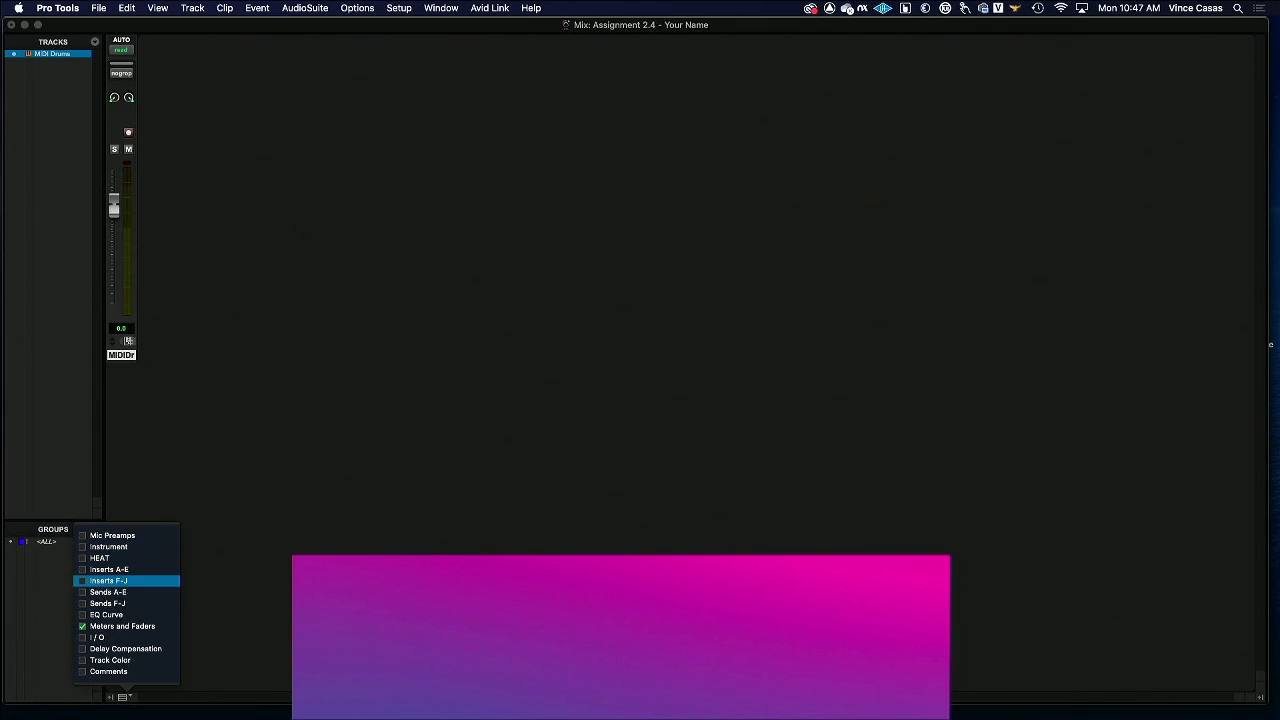
pyautogui.press('Escape')
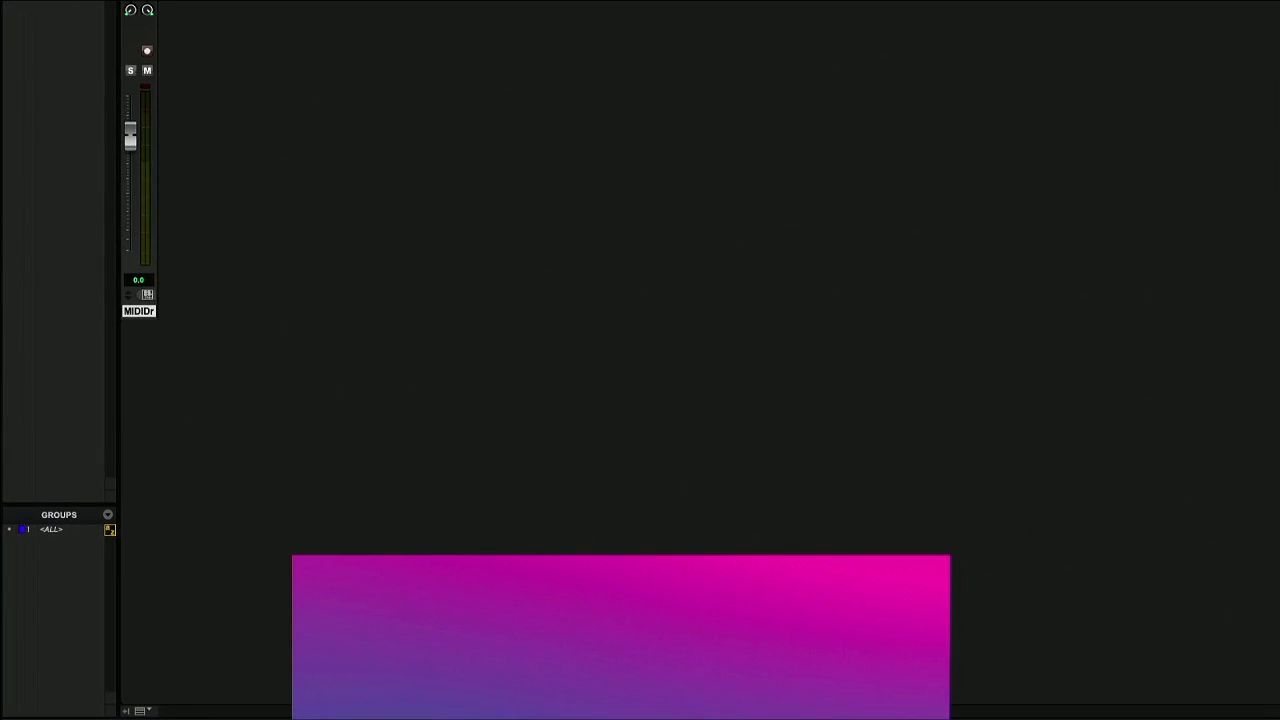
pyautogui.click(146, 710)
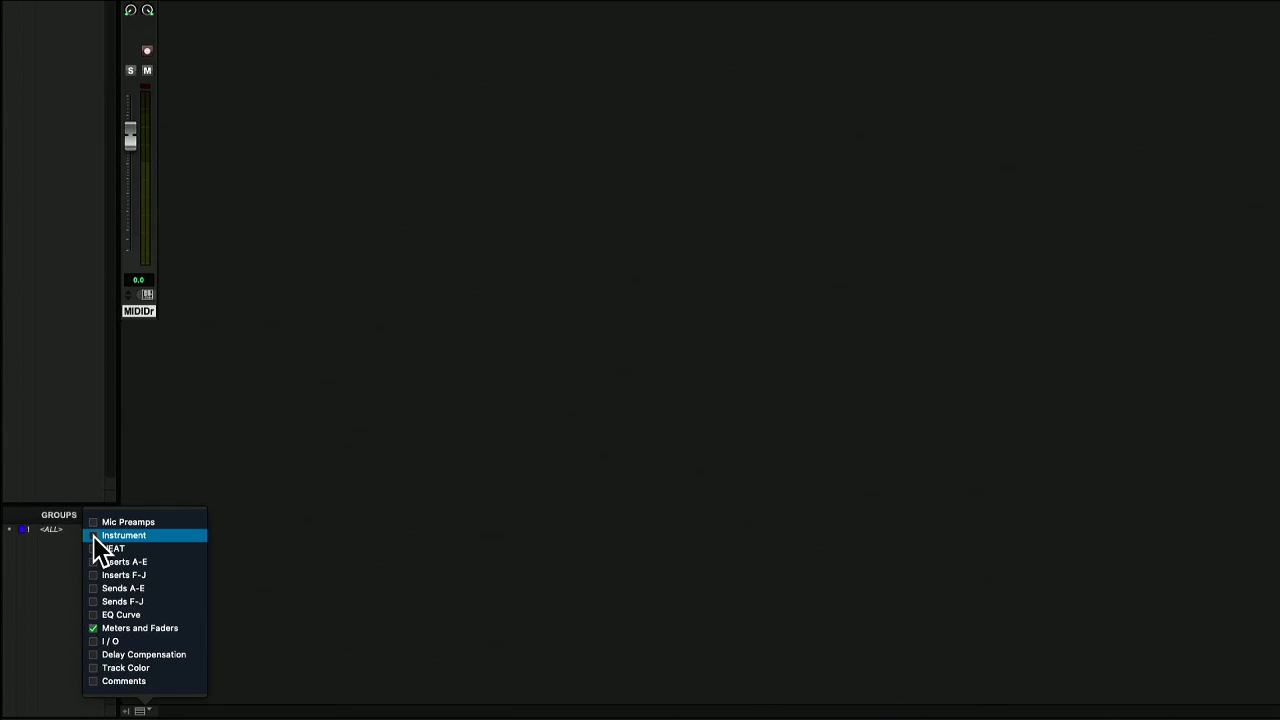
pyautogui.click(94, 538)
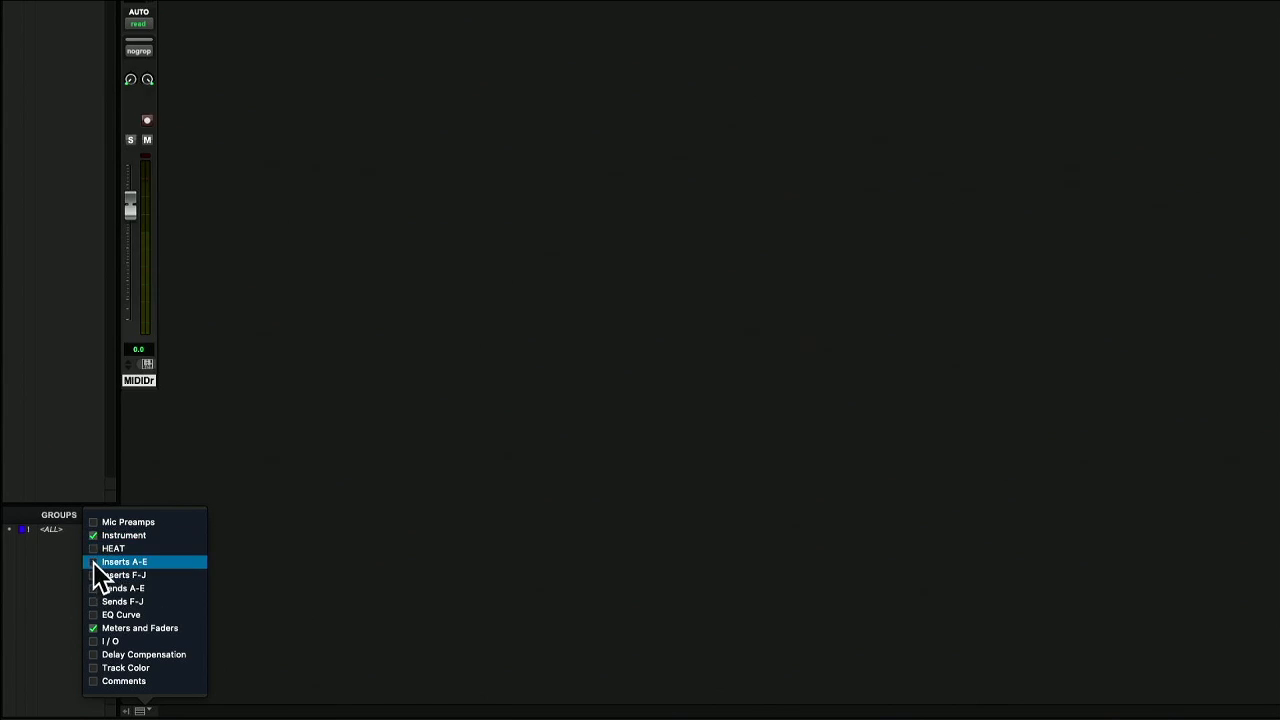
pyautogui.click(93, 562)
pyautogui.click(94, 588)
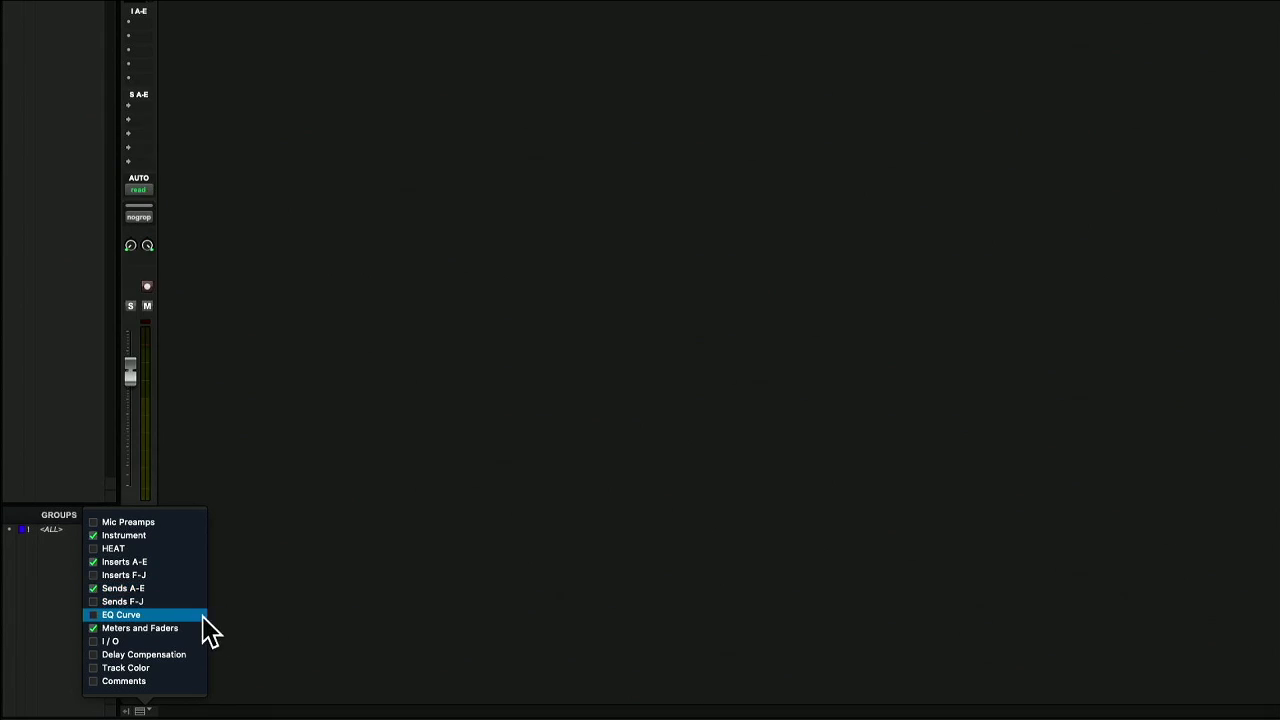
pyautogui.click(92, 641)
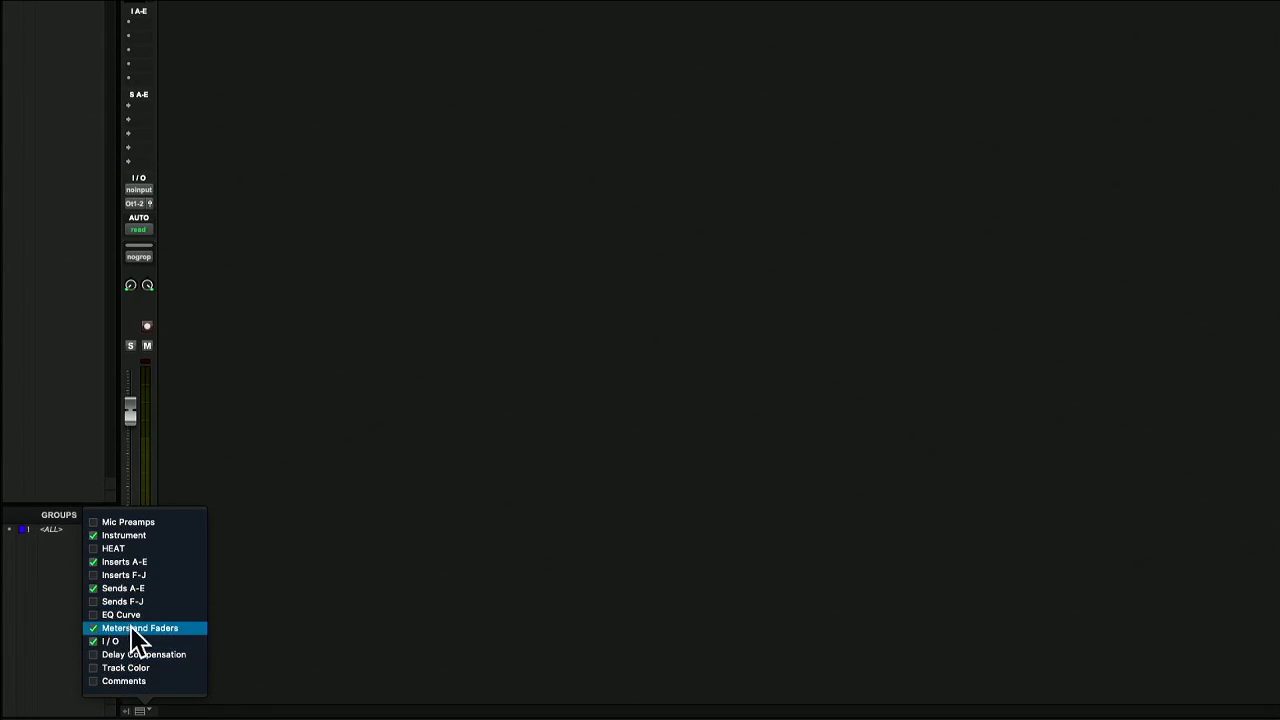
pyautogui.click(220, 486)
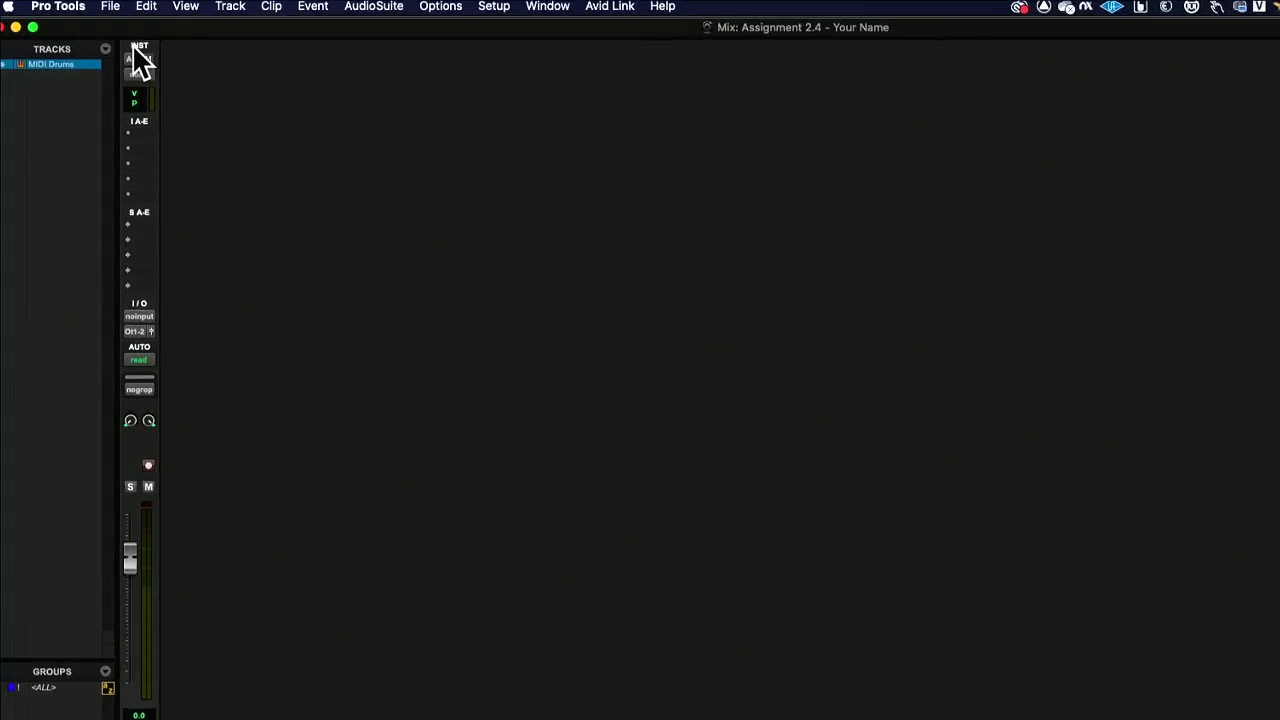
pyautogui.click(128, 62)
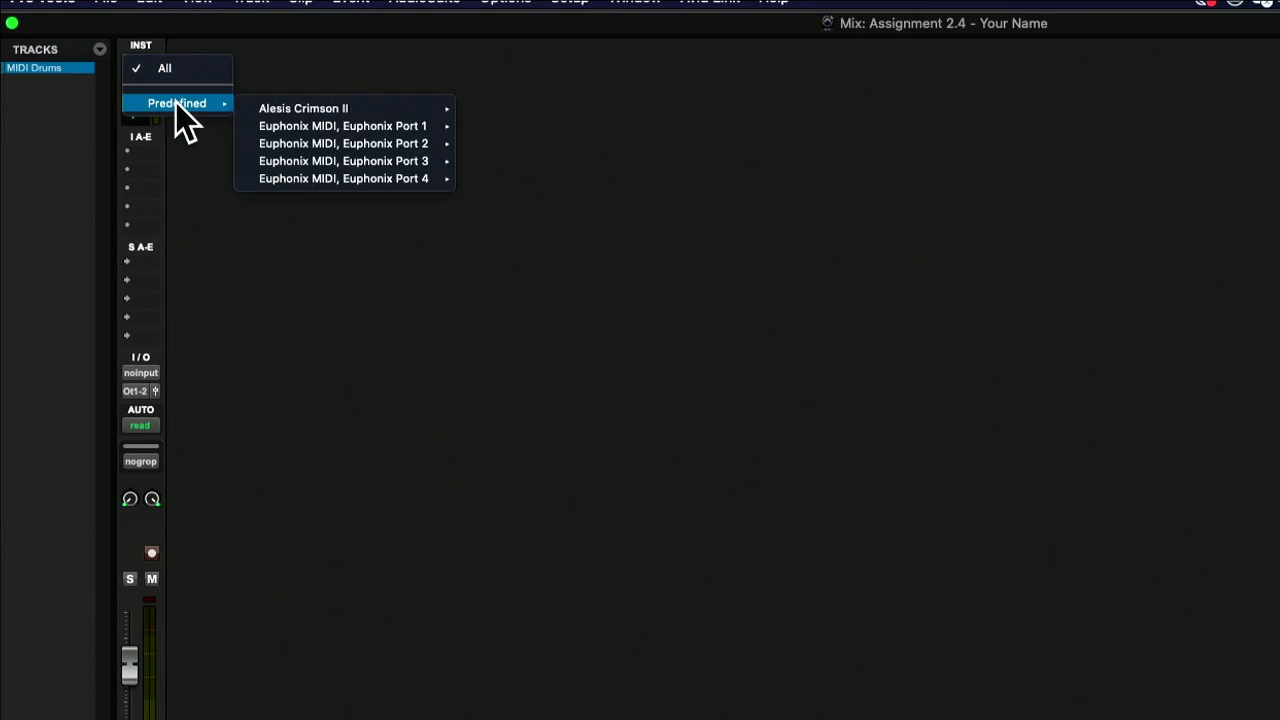
pyautogui.click(279, 36)
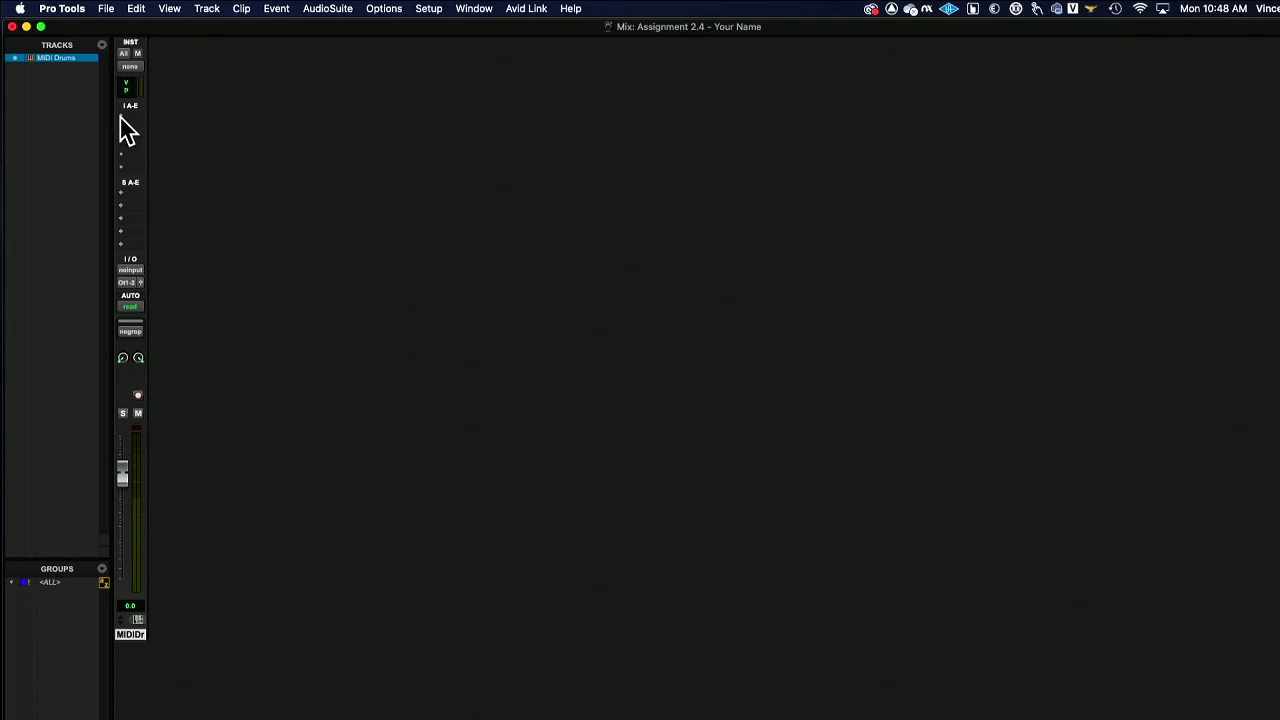
# Insert the multichannel Kontakt (stereo) instrument plug-in on the first insert slot of the MIDI Drums track
pyautogui.click(127, 130)
pyautogui.moveTo(270, 122)
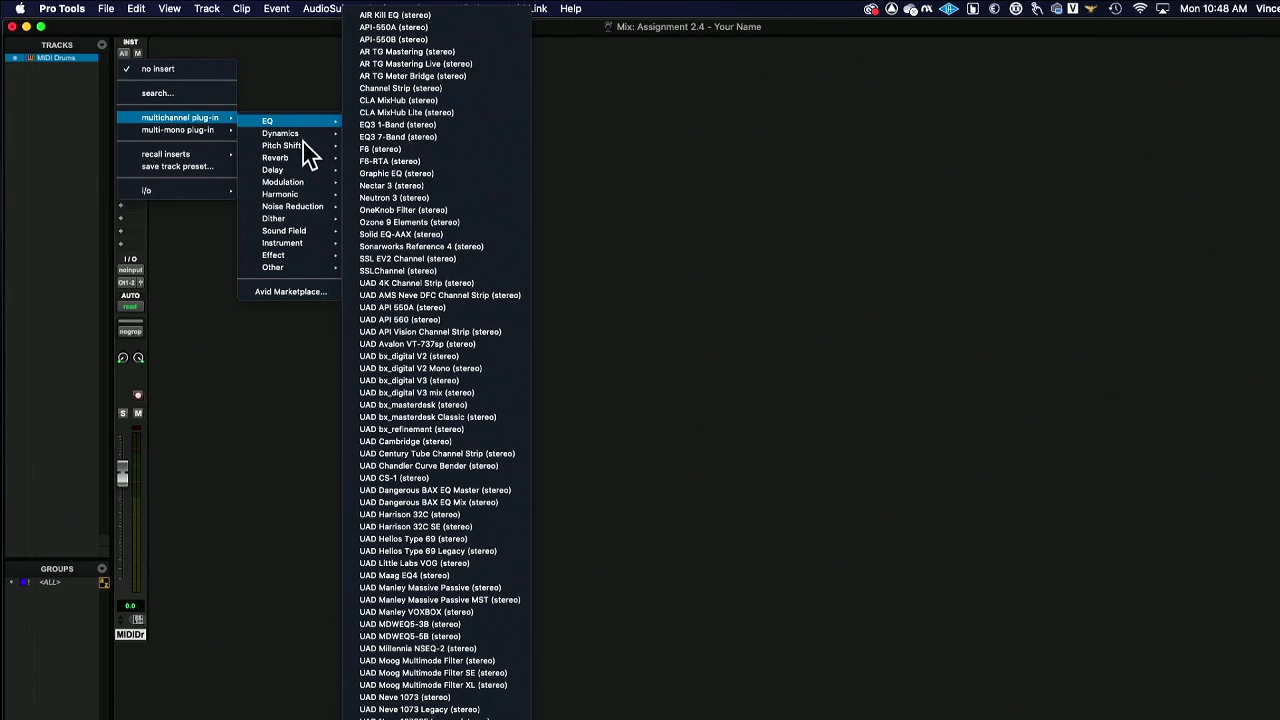
pyautogui.moveTo(310, 244)
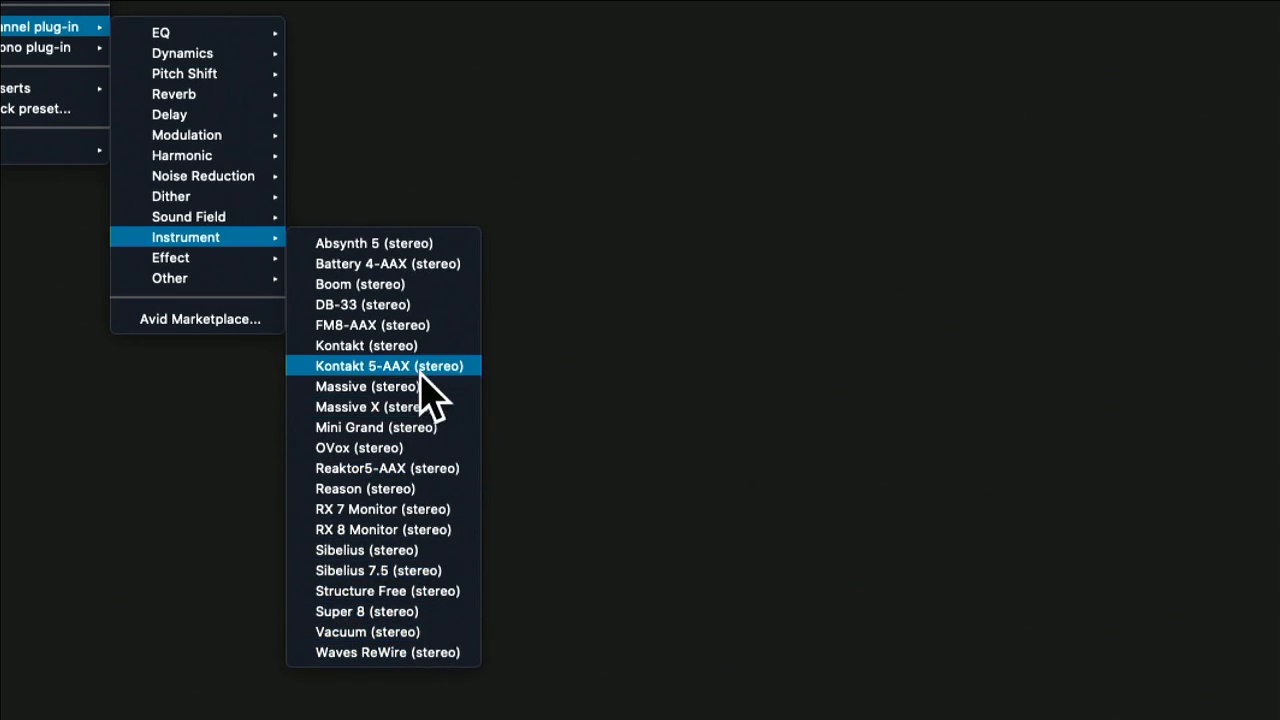
pyautogui.click(428, 345)
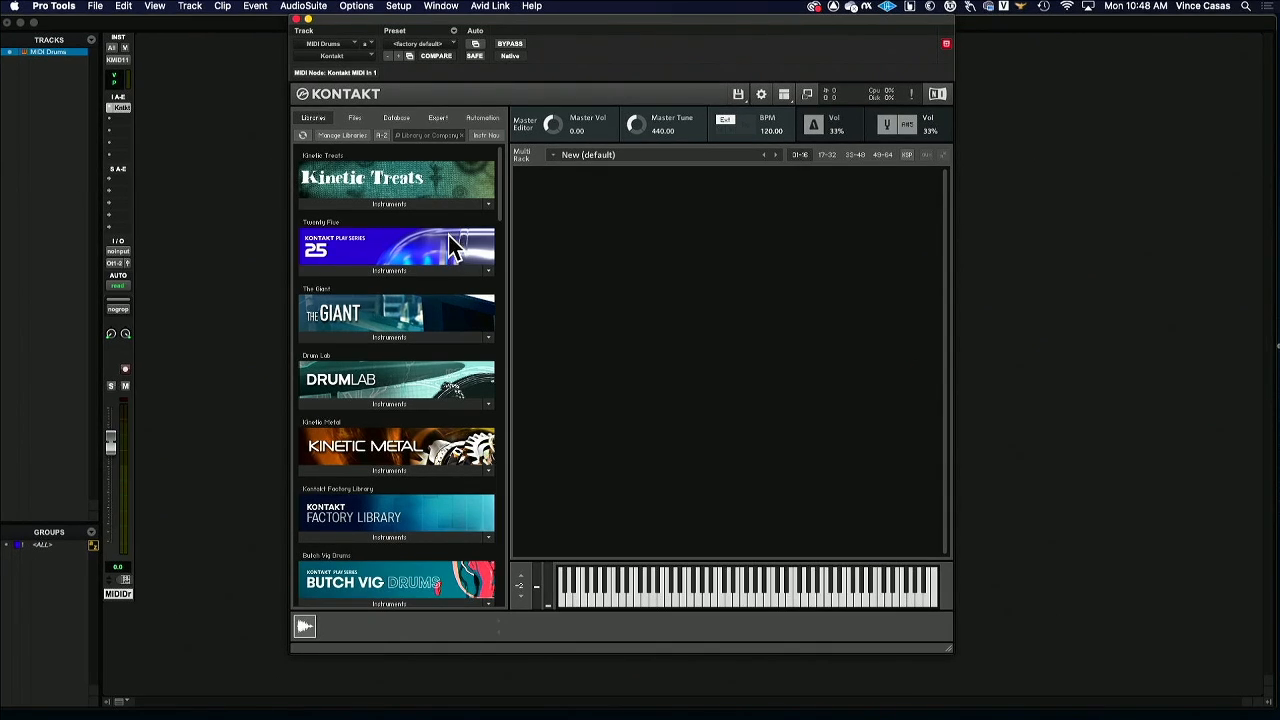
# Close the Kontakt window and remove Kontakt from the MIDI Drums track's first insert slot
pyautogui.click(296, 18)
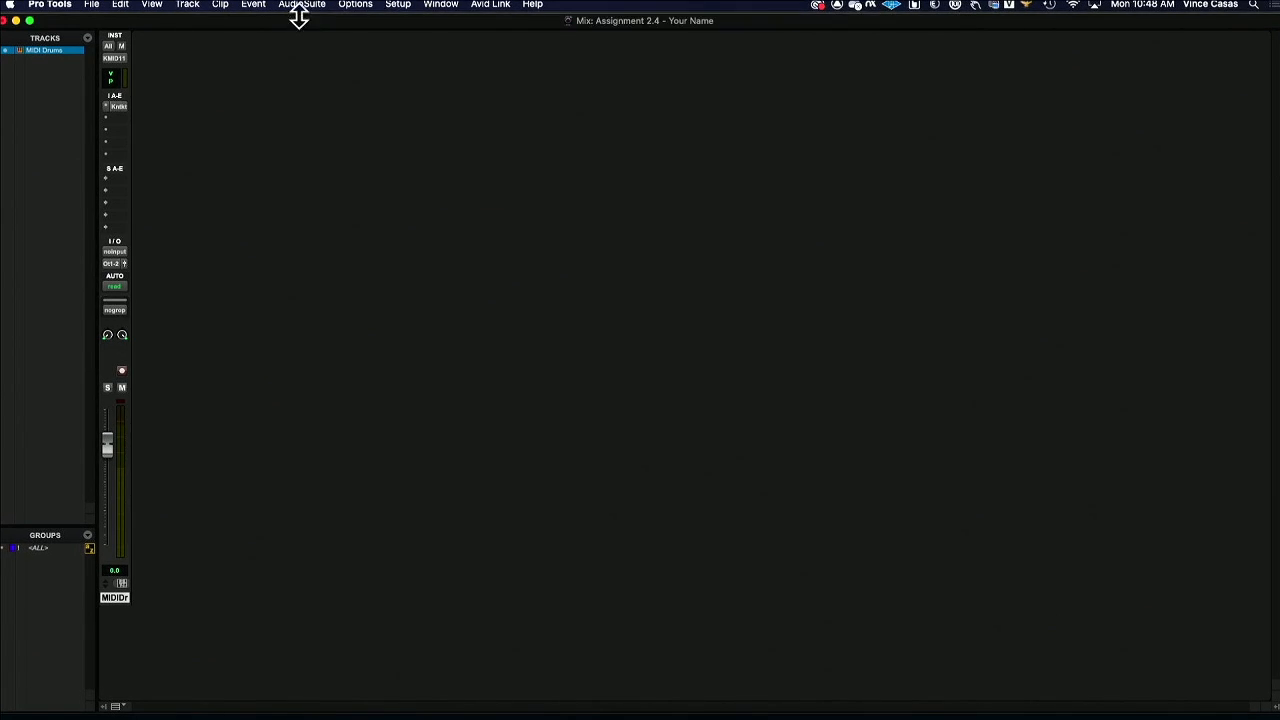
pyautogui.click(105, 107)
pyautogui.click(134, 62)
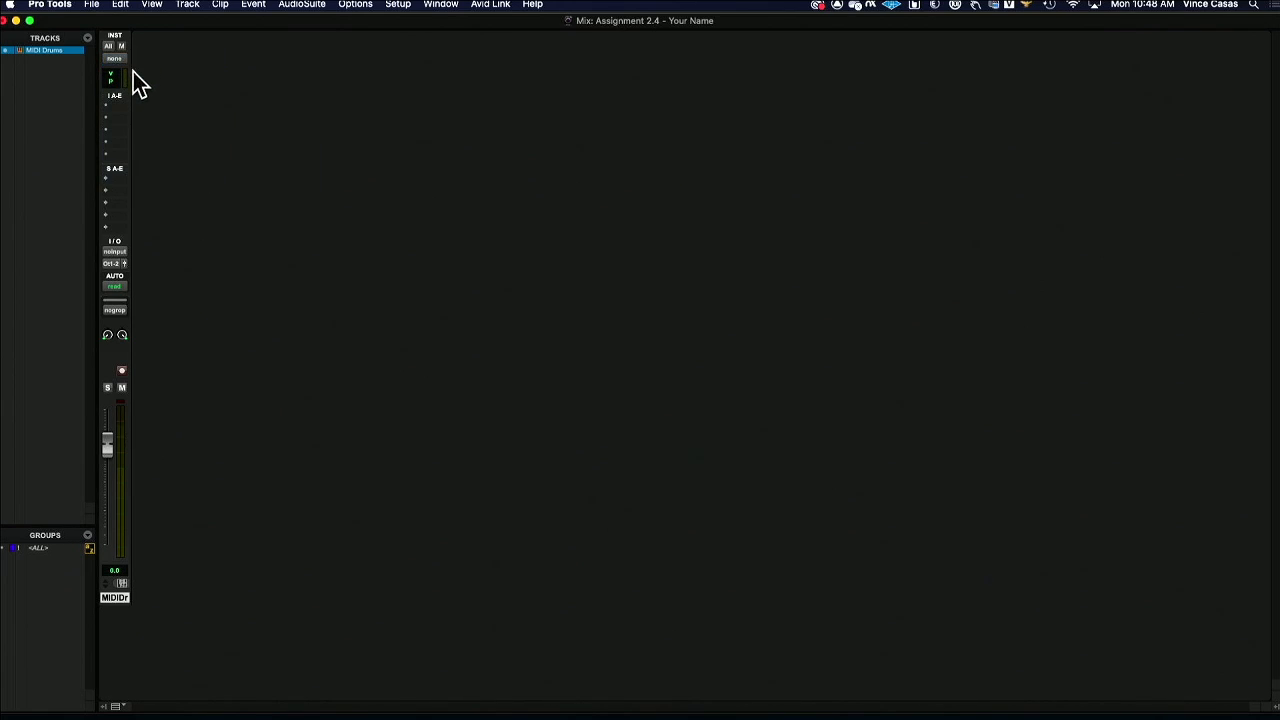
# Start a session data import from Feb 12 2022.ptx, found in the 2022 Songs > Dailies 2022 > Feb 12 2022 folder
pyautogui.click(92, 14)
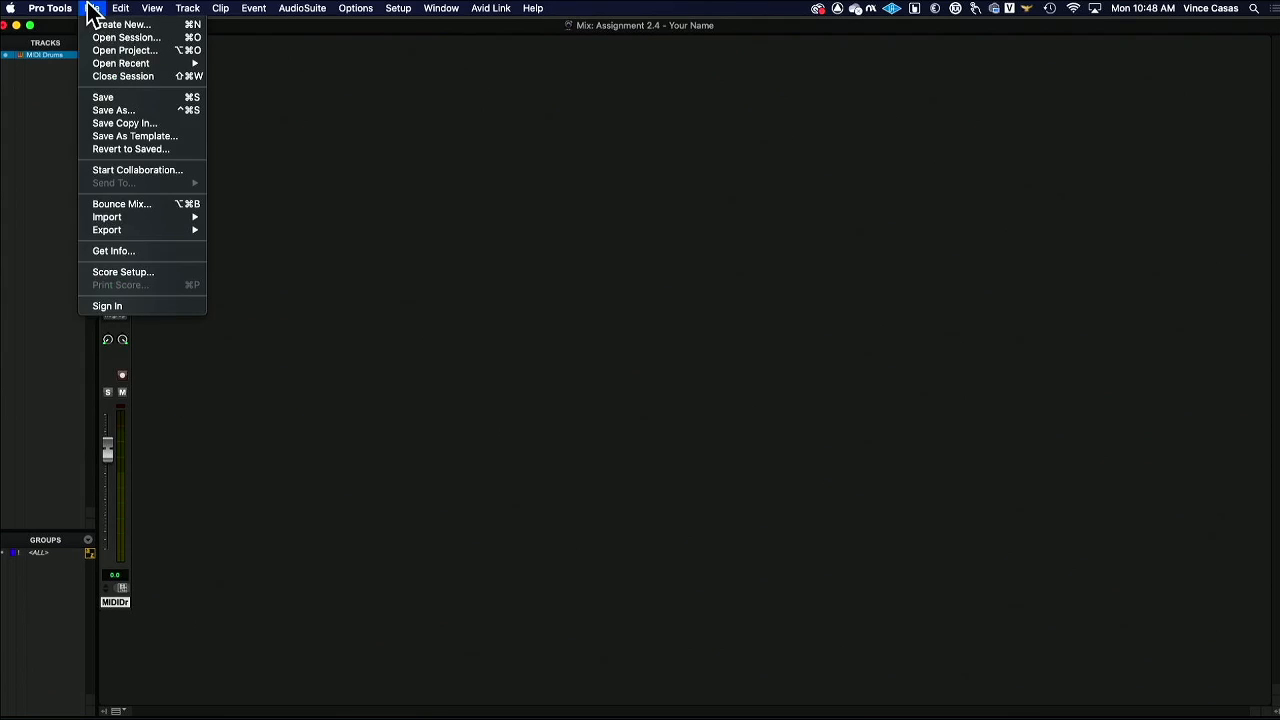
pyautogui.moveTo(175, 217)
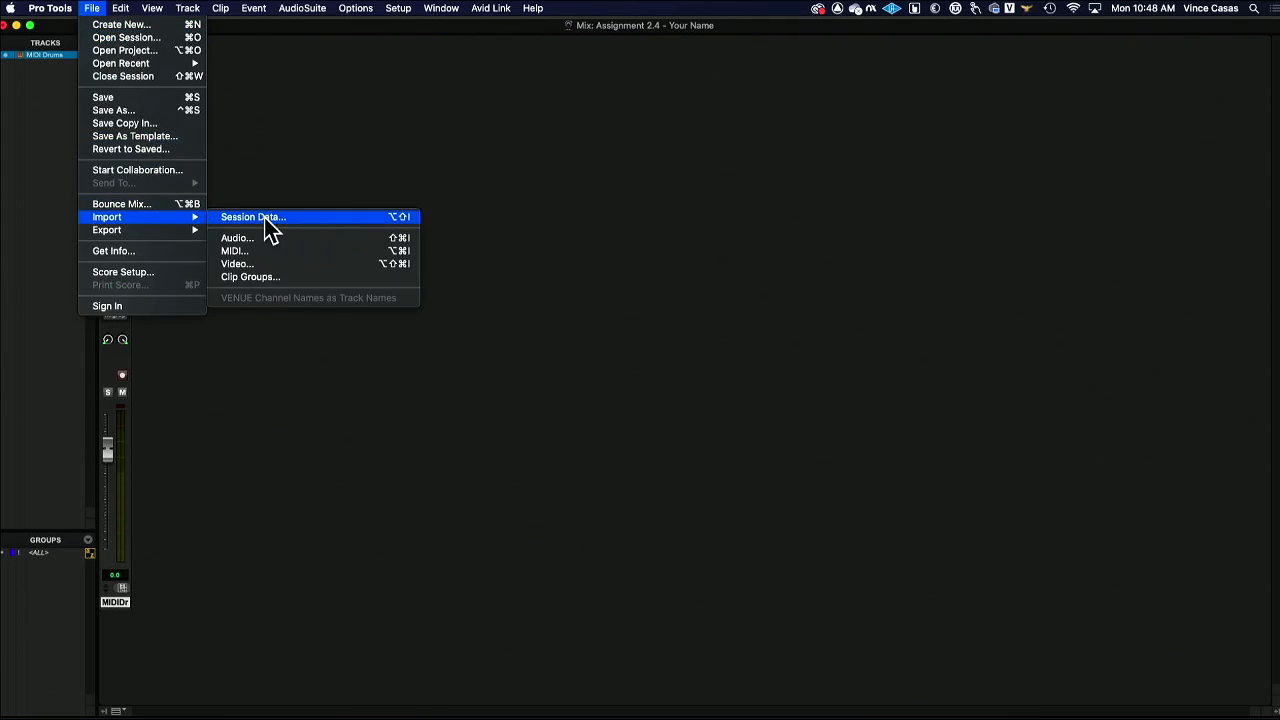
pyautogui.click(280, 218)
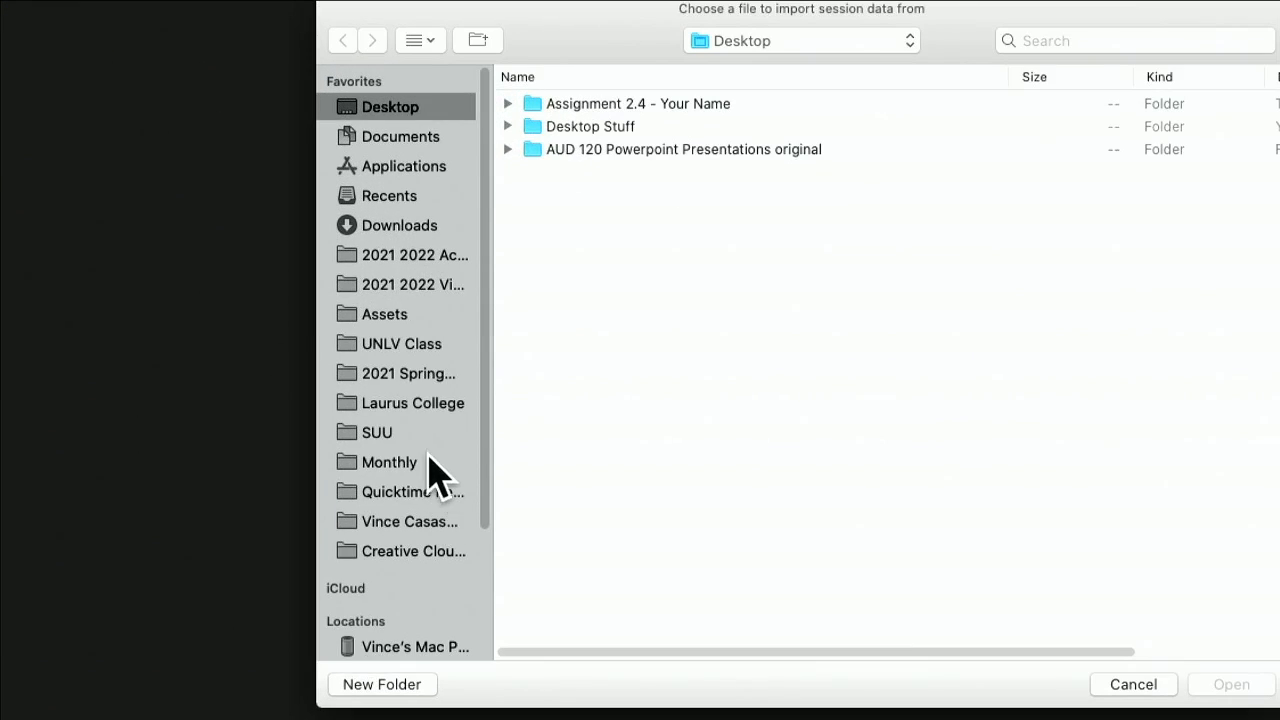
pyautogui.click(452, 521)
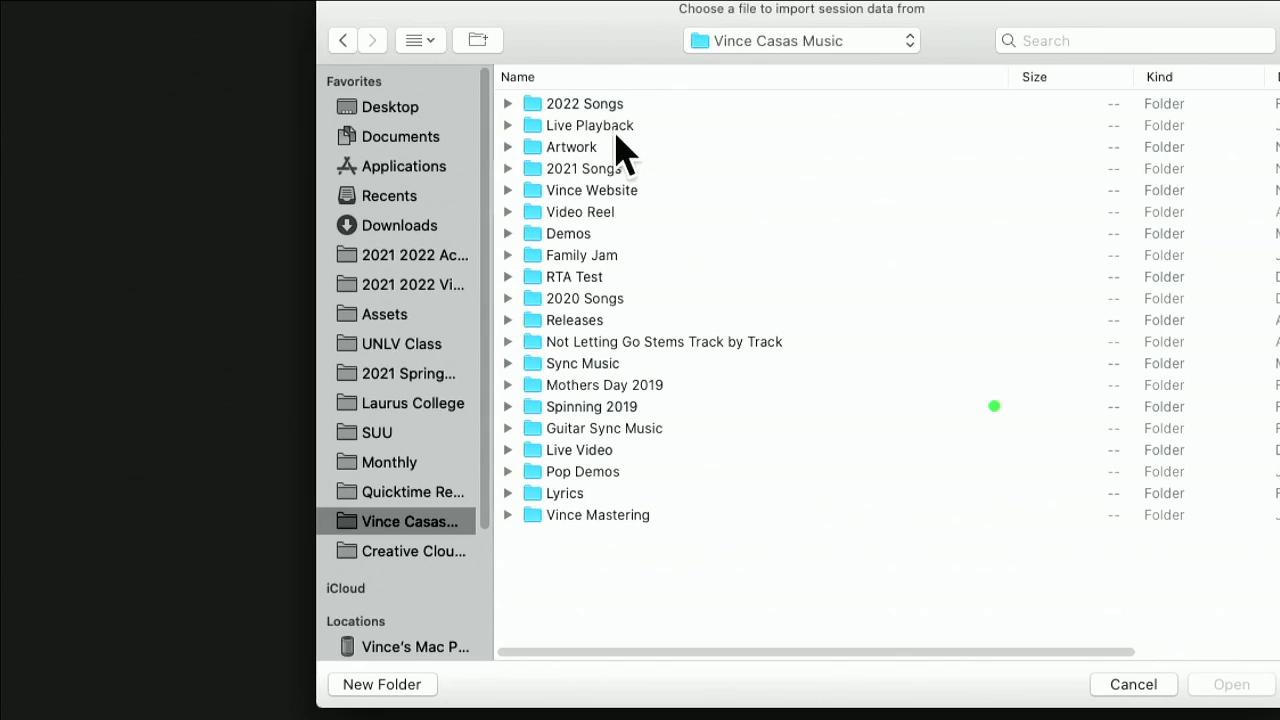
pyautogui.doubleClick(640, 104)
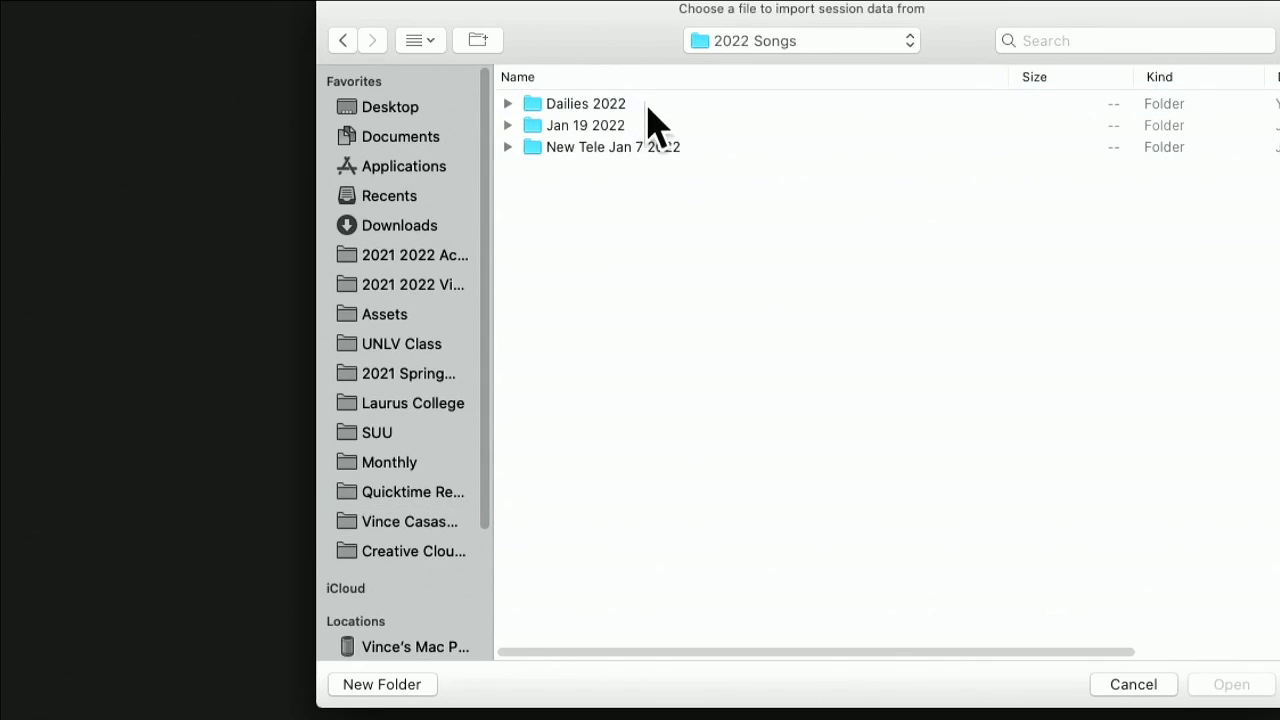
pyautogui.click(647, 104)
pyautogui.doubleClick(645, 104)
pyautogui.click(638, 104)
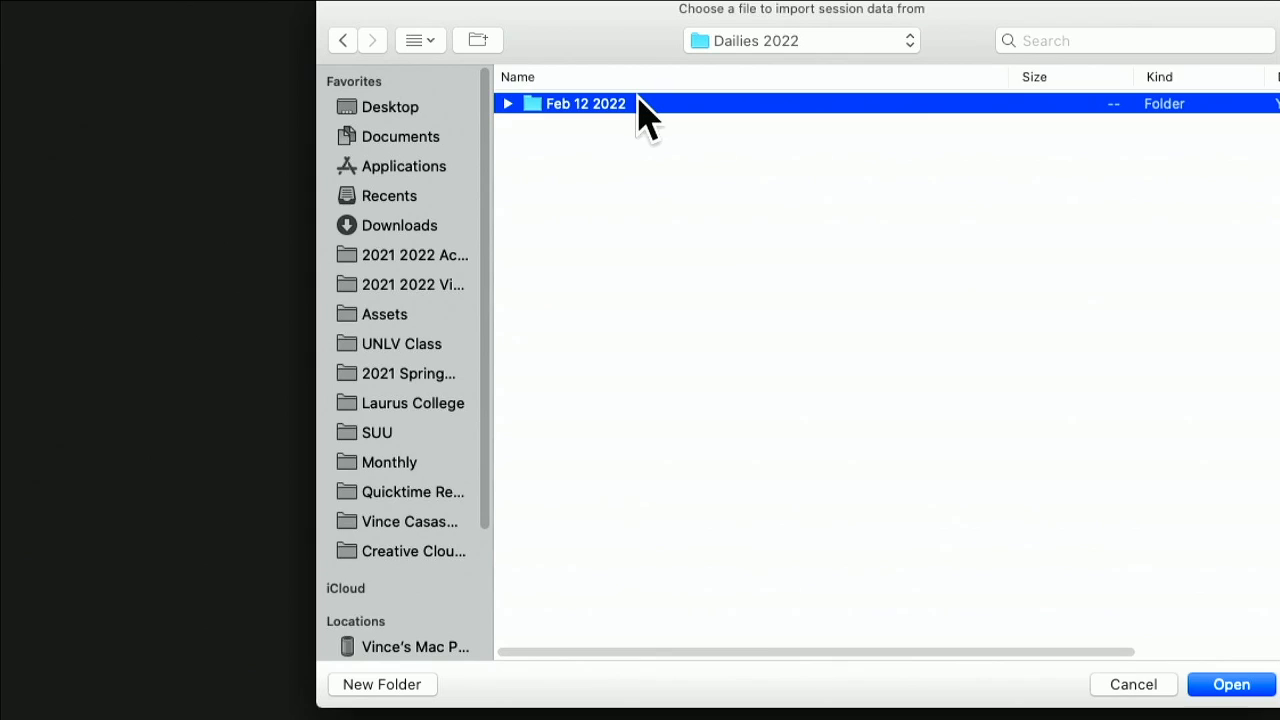
pyautogui.doubleClick(638, 104)
pyautogui.click(680, 104)
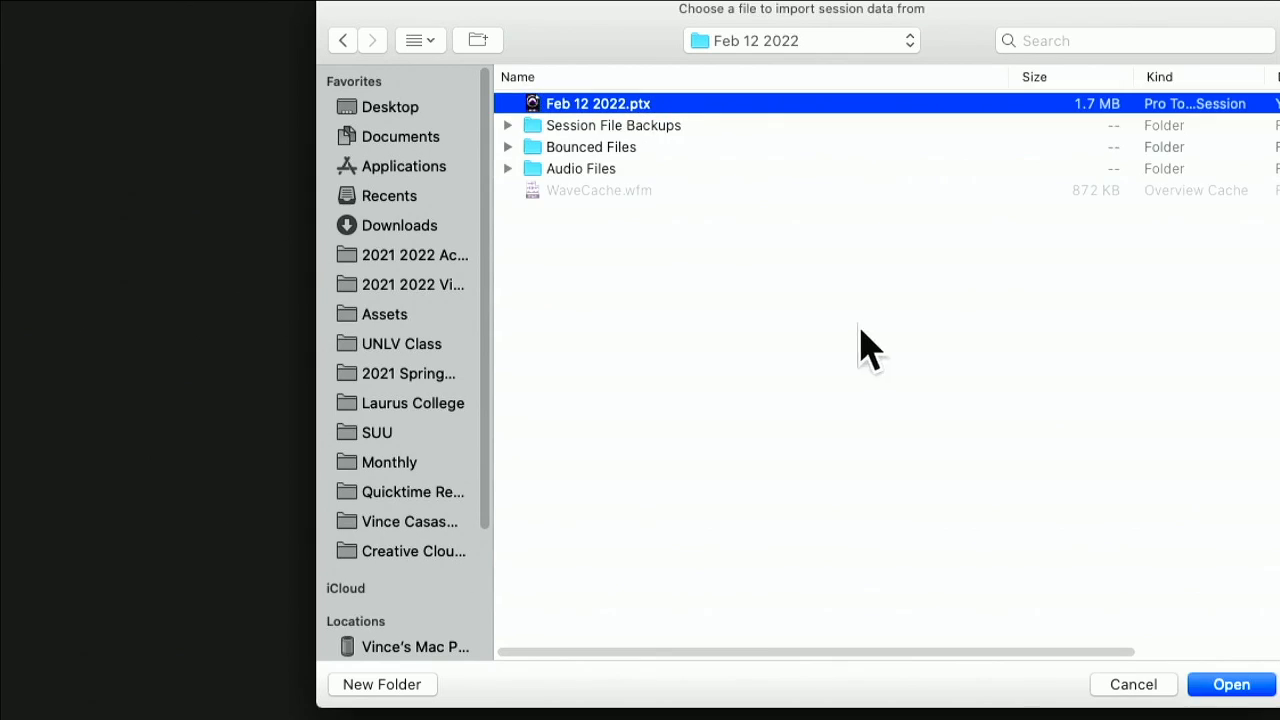
pyautogui.click(1222, 686)
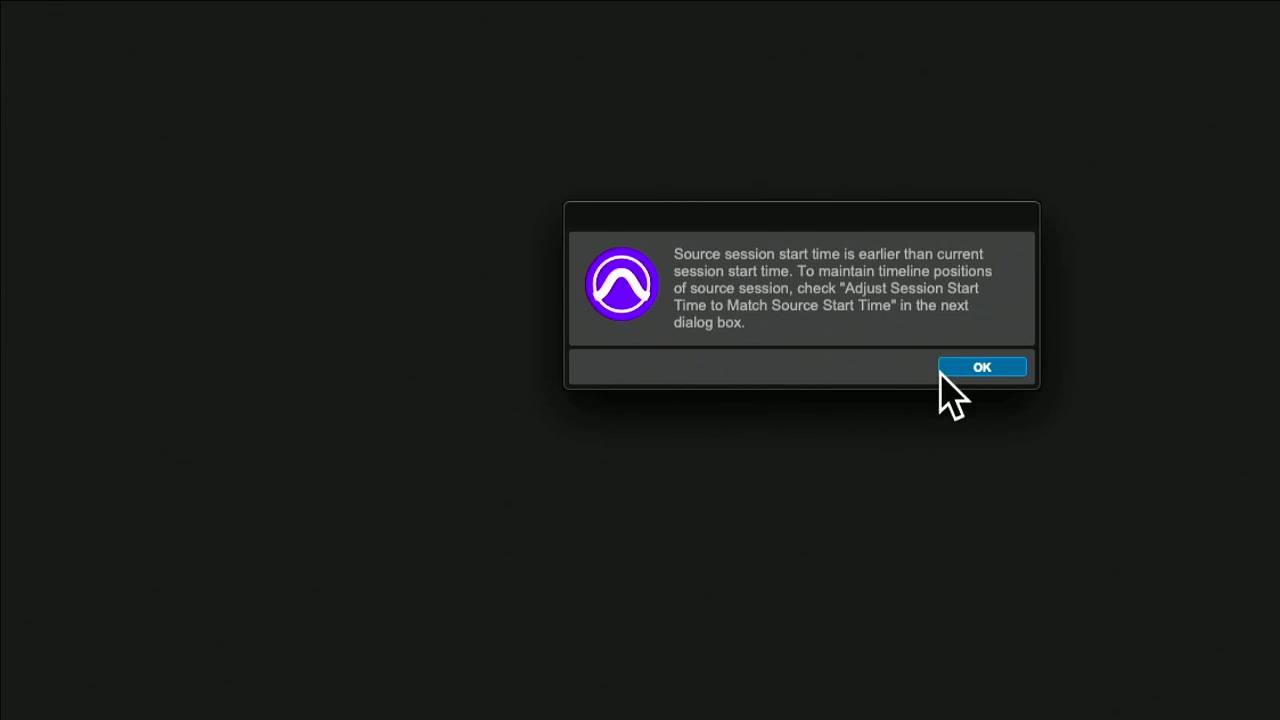
# Import the source session's MIDI Drums (MIDI) and Drums (Stereo aux) tracks as new tracks
pyautogui.click(980, 368)
pyautogui.scroll(-5, 720, 520)
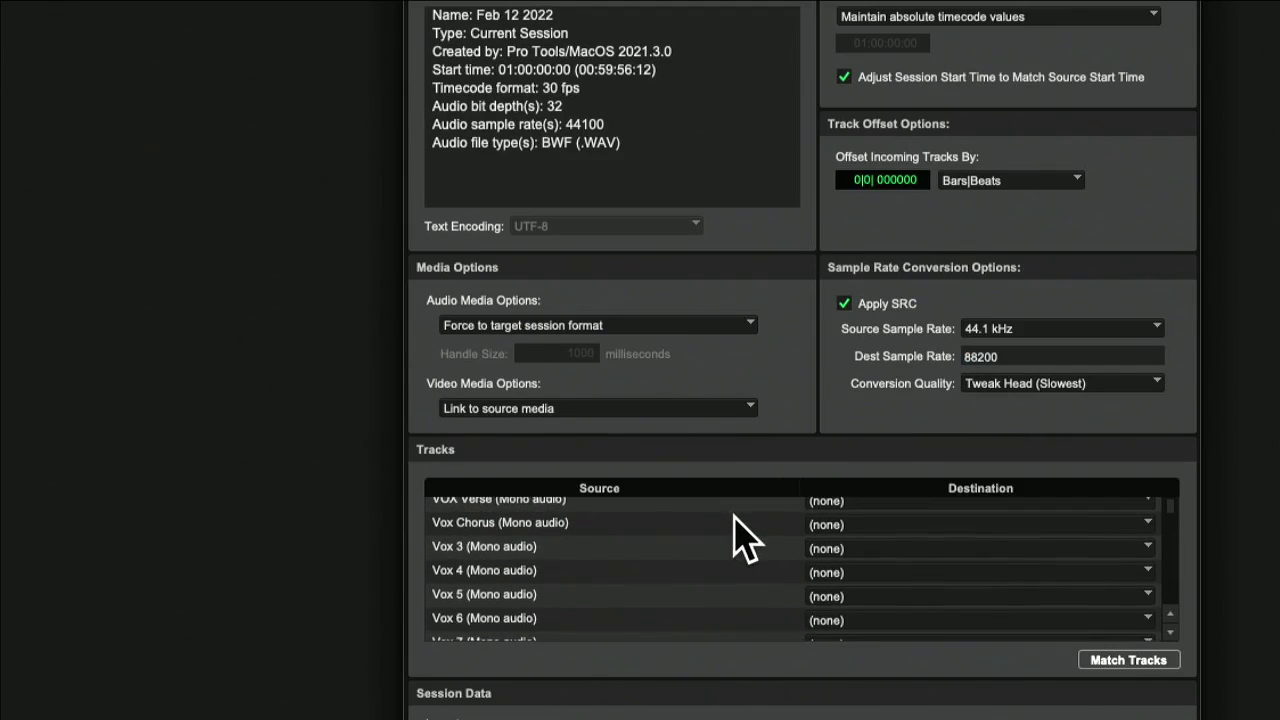
pyautogui.scroll(-8, 735, 540)
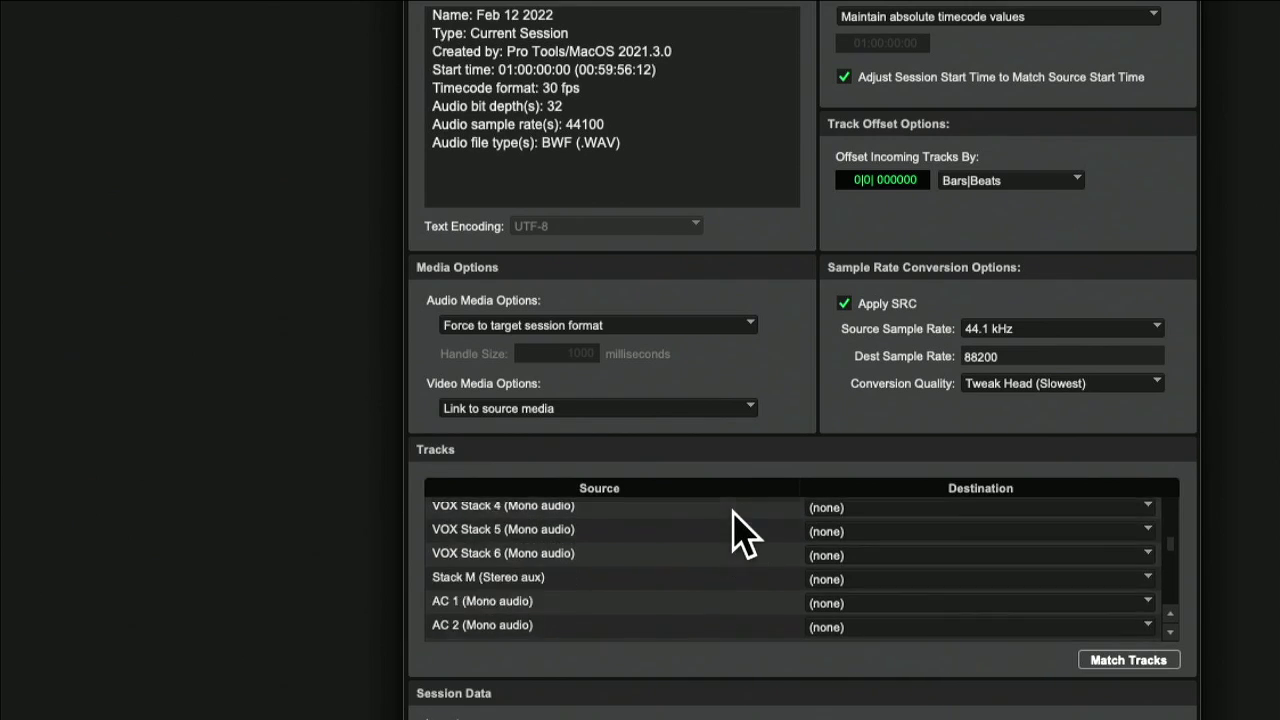
pyautogui.scroll(-2, 730, 510)
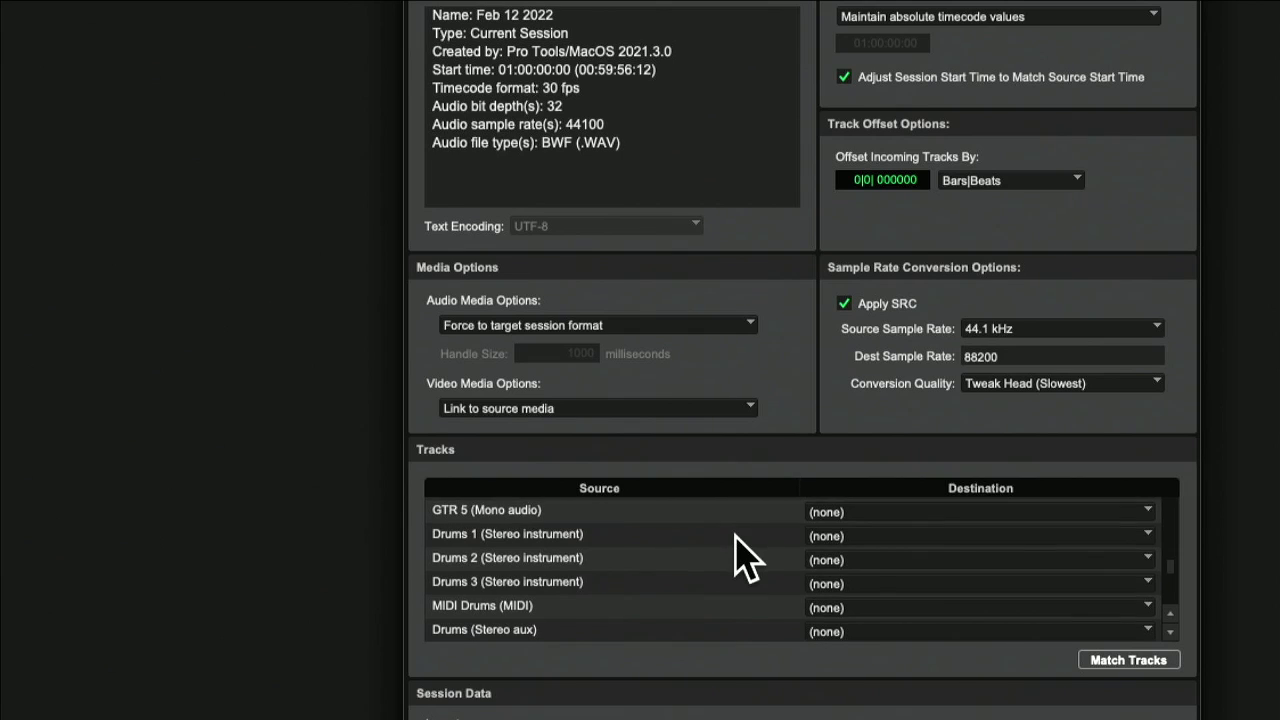
pyautogui.scroll(-4, 737, 539)
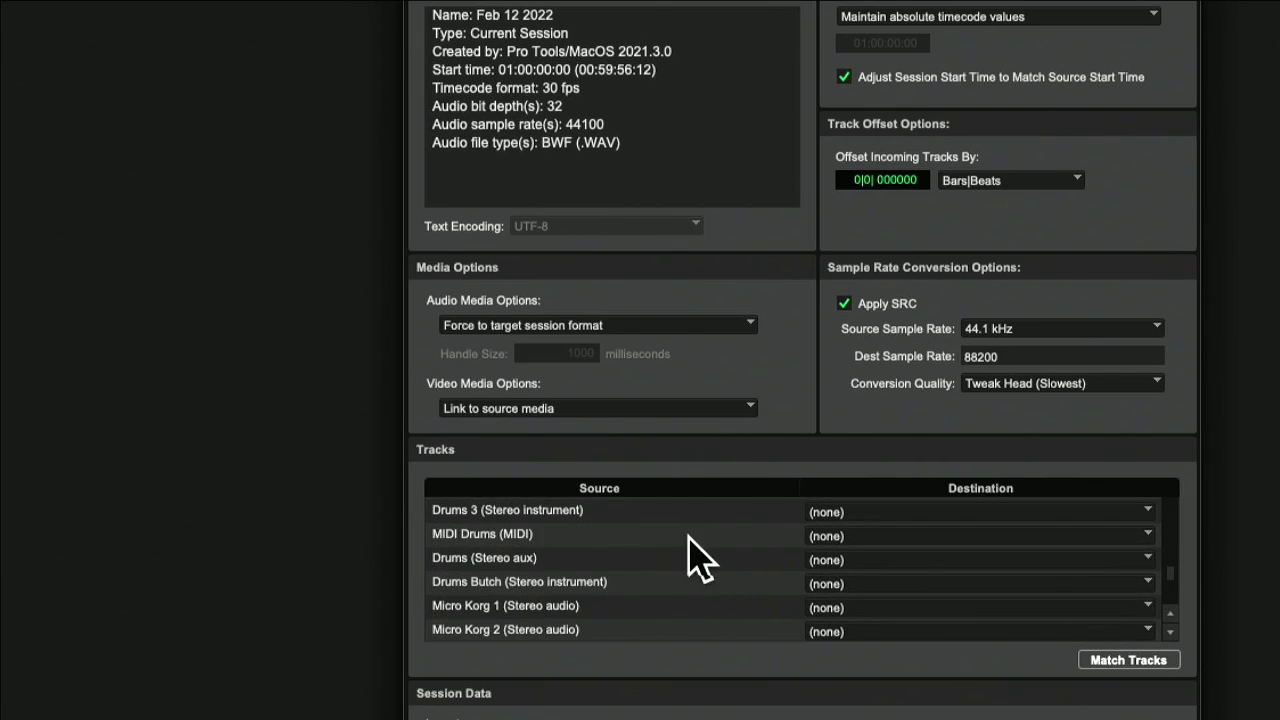
pyautogui.click(677, 560)
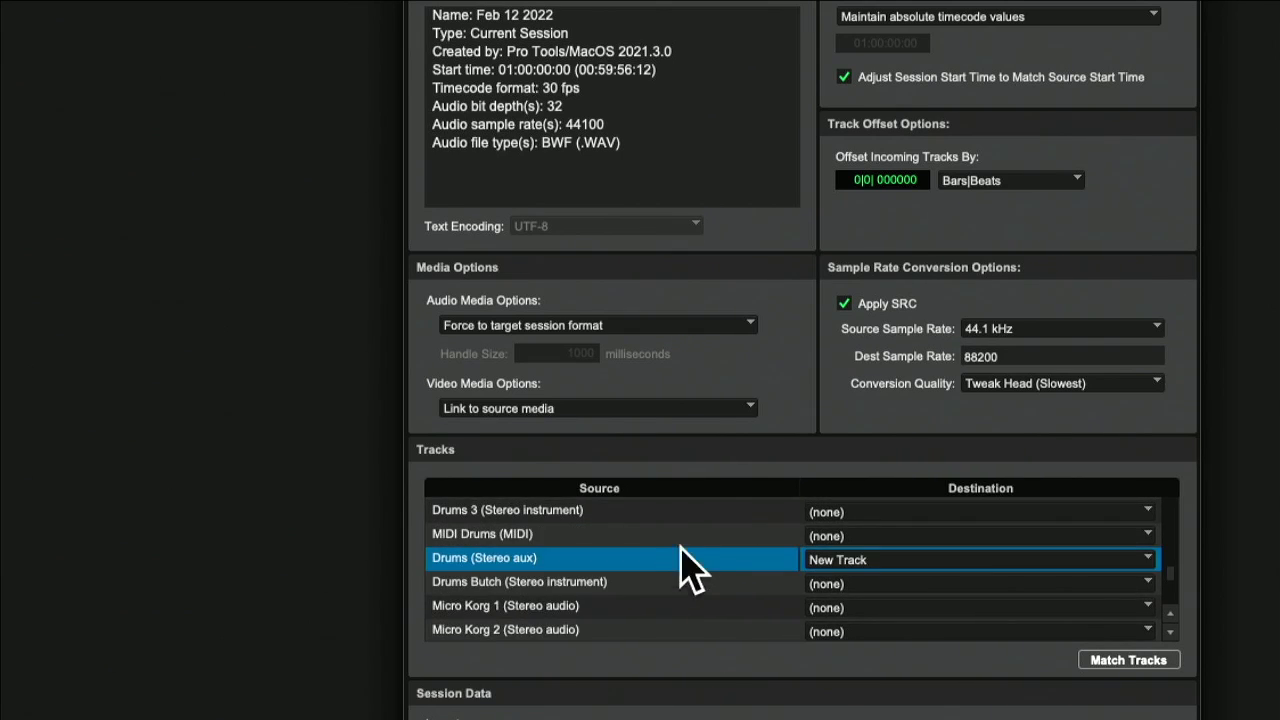
pyautogui.keyDown('shift'); pyautogui.click(695, 536); pyautogui.keyUp('shift')
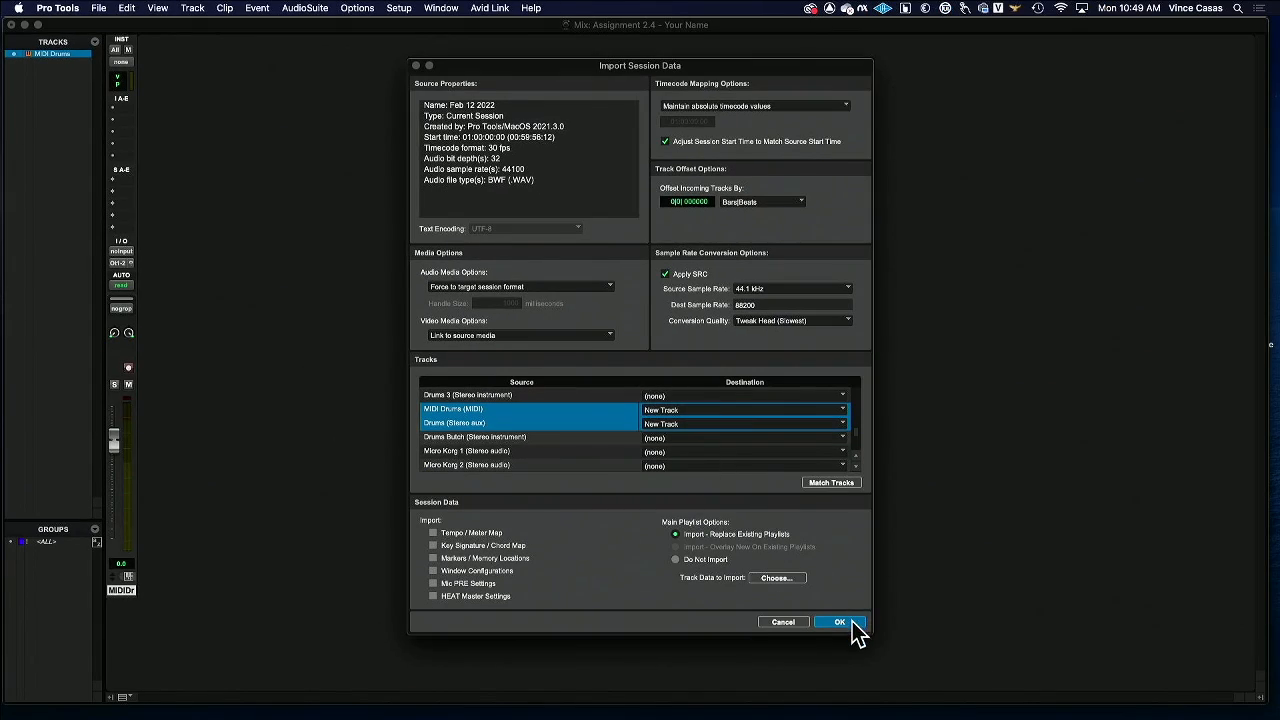
pyautogui.click(840, 622)
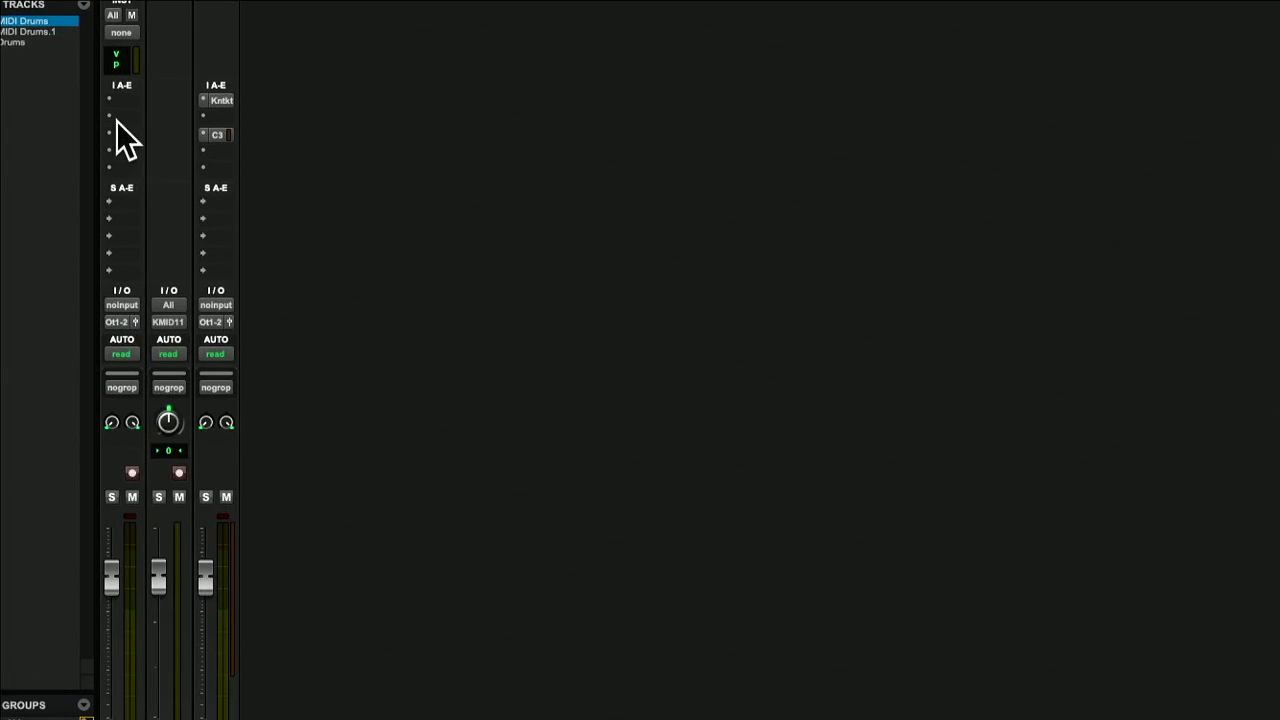
# Try the multichannel Vacuum (stereo) instrument on the MIDI Drums track's first insert slot, and remove it again
pyautogui.click(108, 92)
pyautogui.moveTo(108, 97)
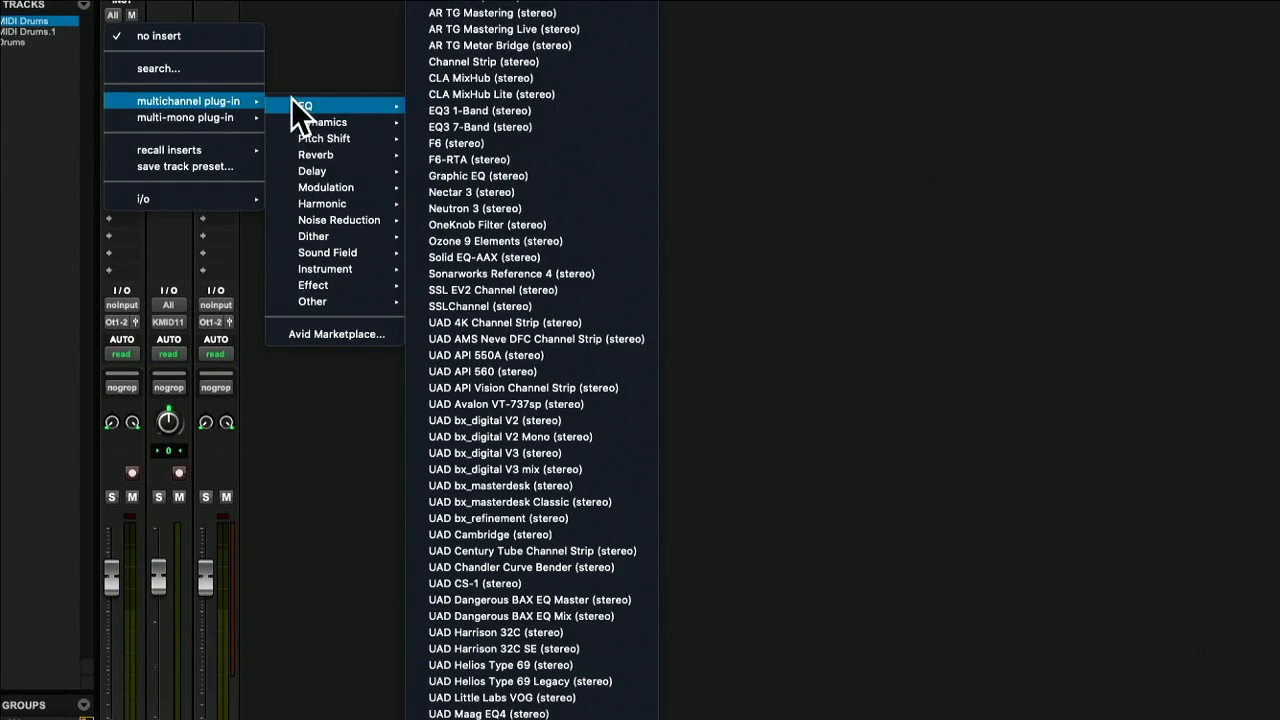
pyautogui.moveTo(331, 278)
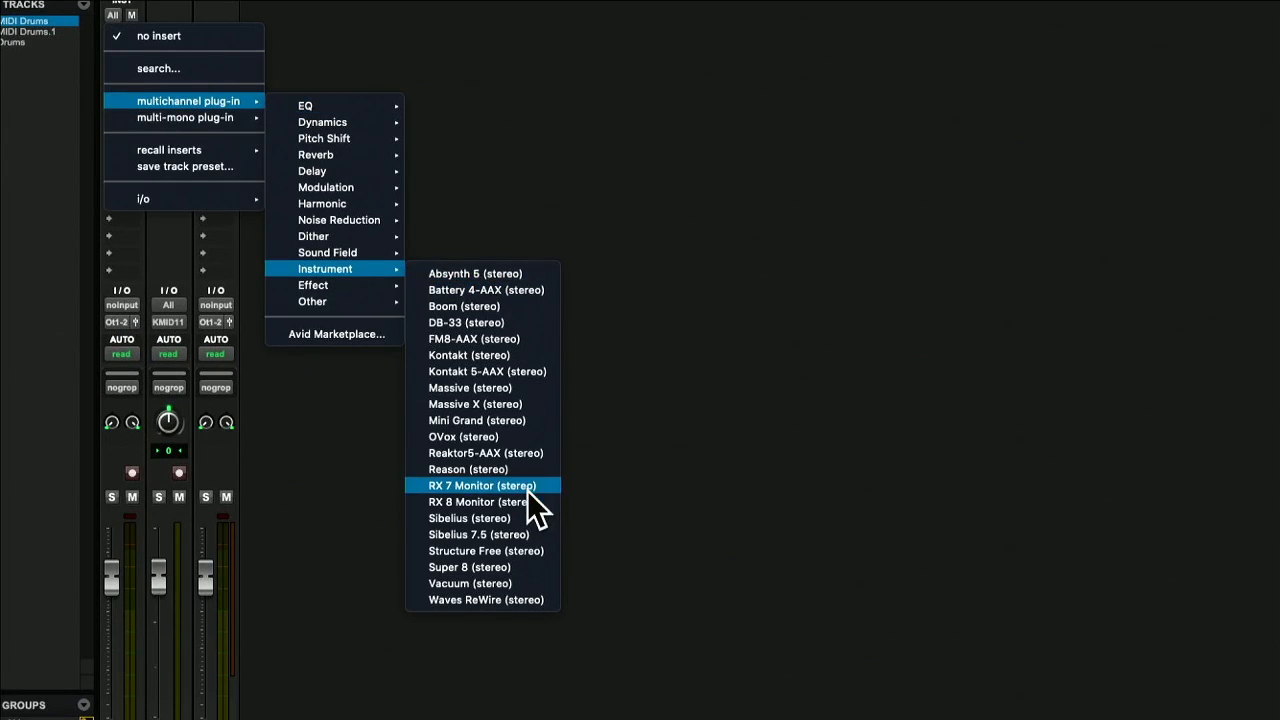
pyautogui.click(540, 581)
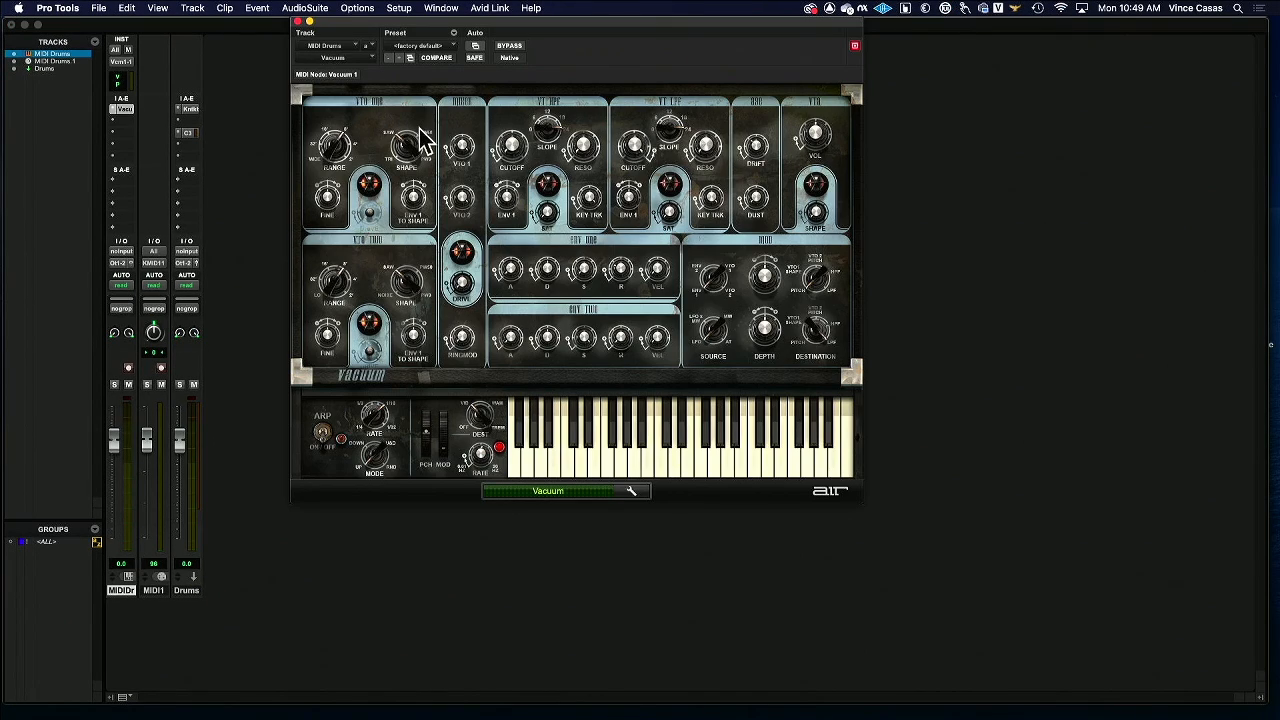
pyautogui.click(299, 23)
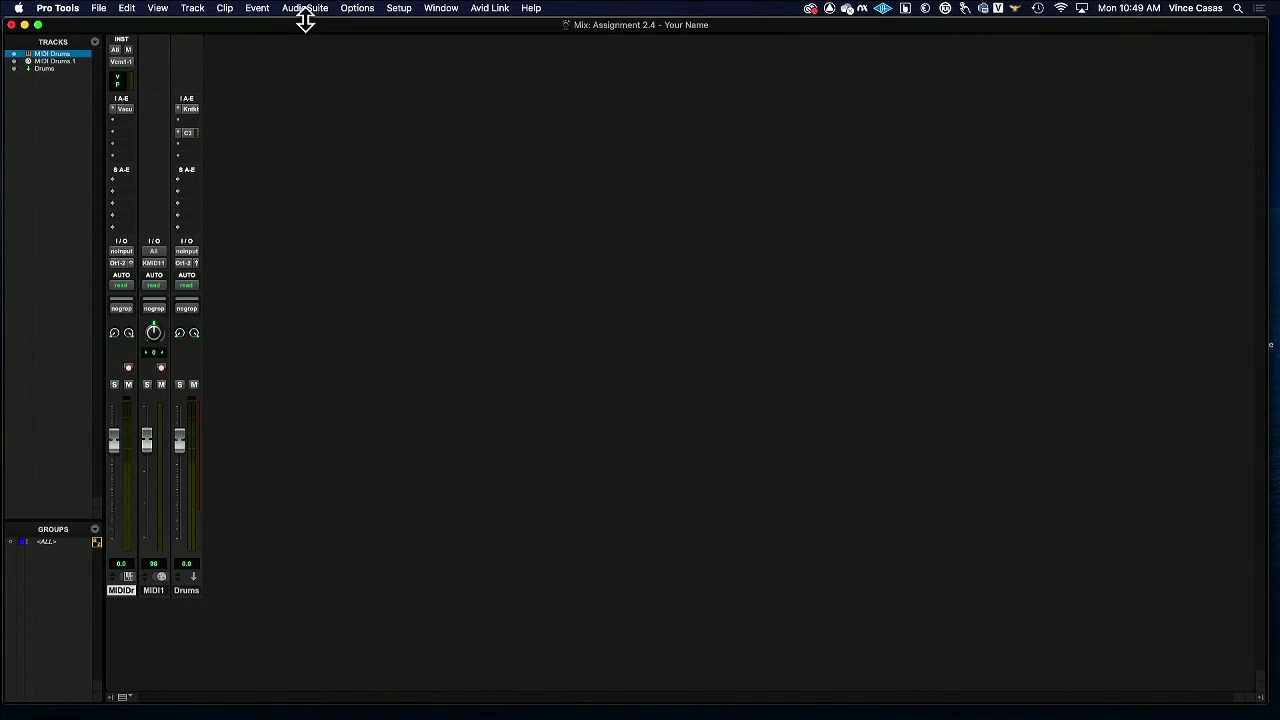
pyautogui.click(114, 110)
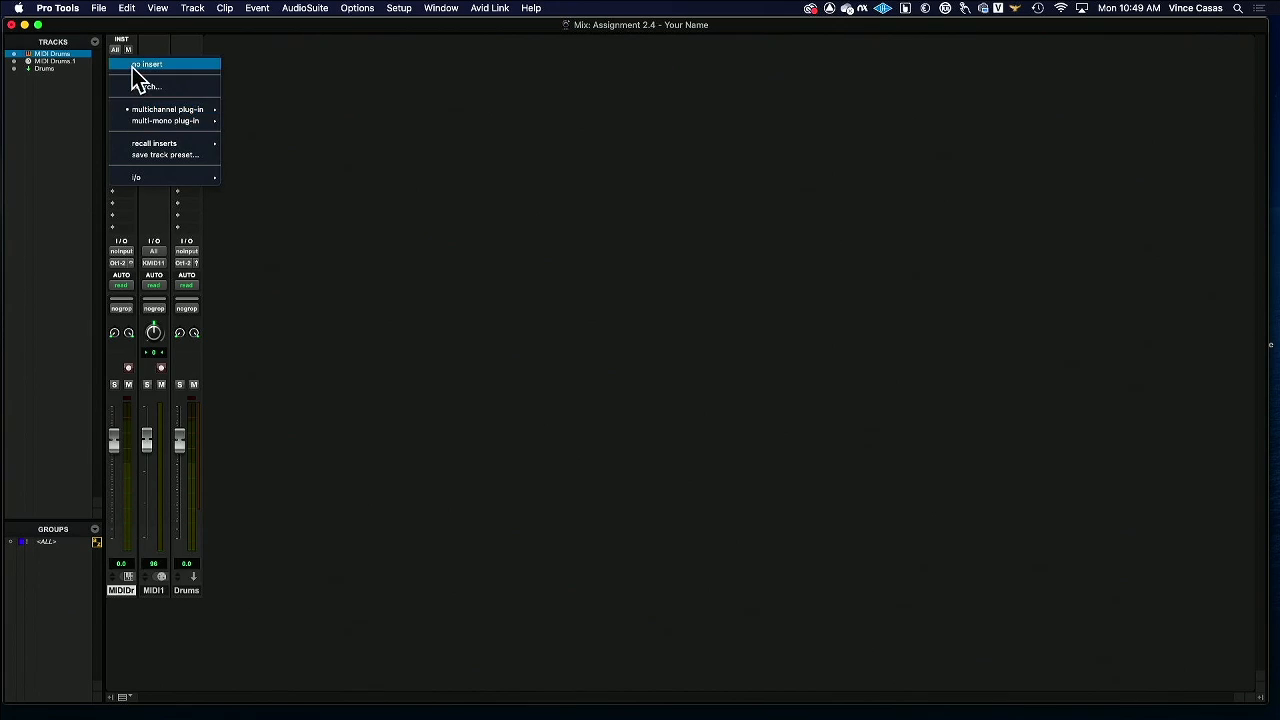
pyautogui.click(132, 67)
# Move the Kontakt and CLA-3A inserts from Drums to MIDI Drums' first two slots, and delete the imported MIDI Drums.1 and Drums tracks
pyautogui.moveTo(195, 111); pyautogui.dragTo(127, 122)
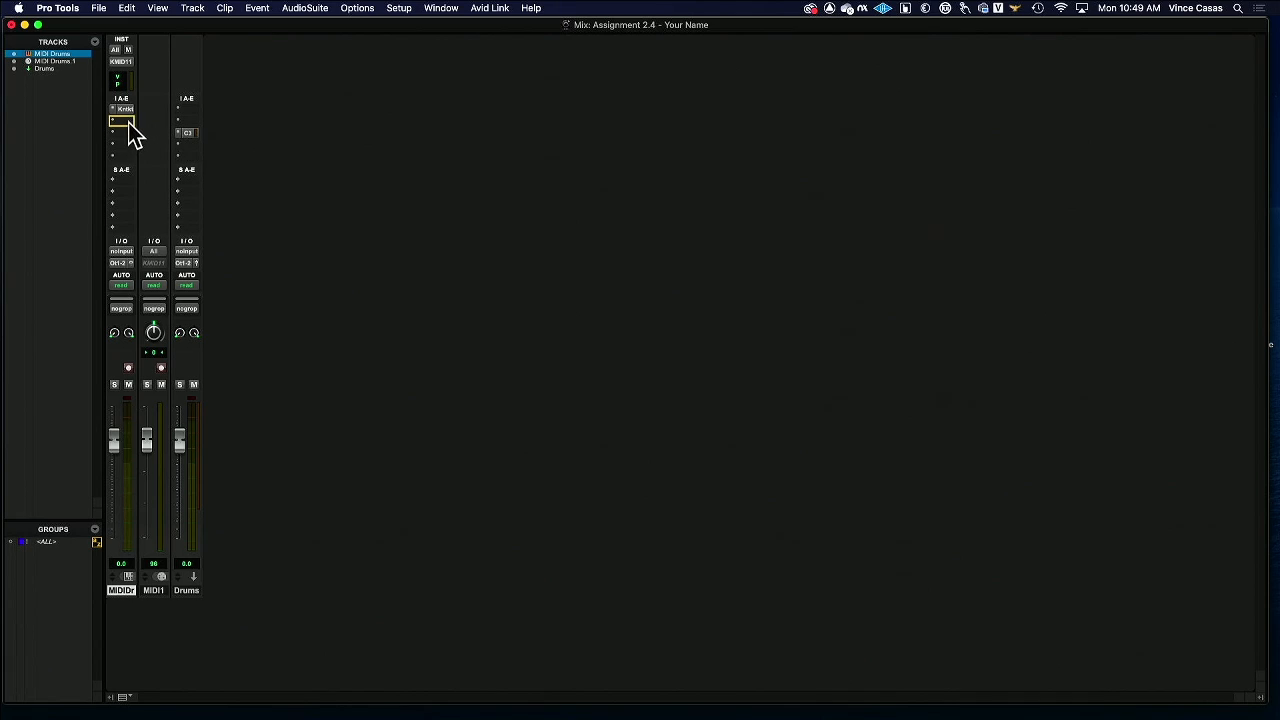
pyautogui.click(156, 591)
pyautogui.keyDown('shift'); pyautogui.click(184, 591); pyautogui.keyUp('shift')
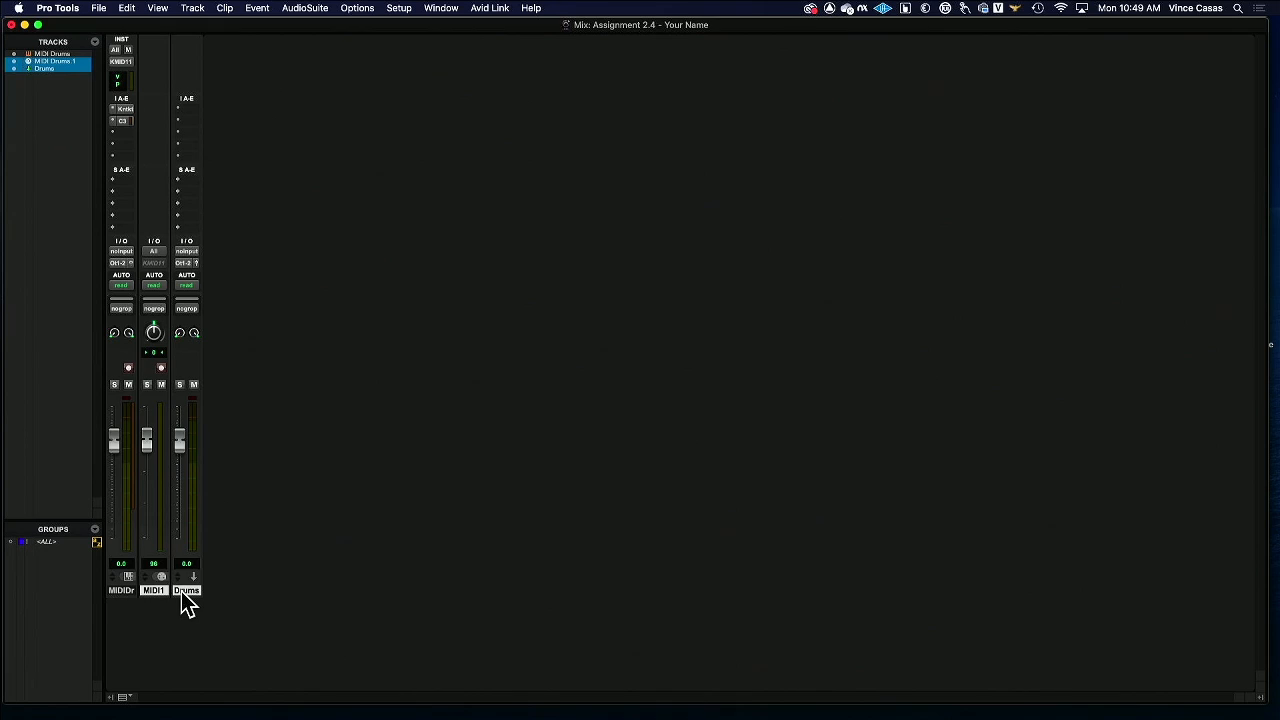
pyautogui.rightClick(182, 592)
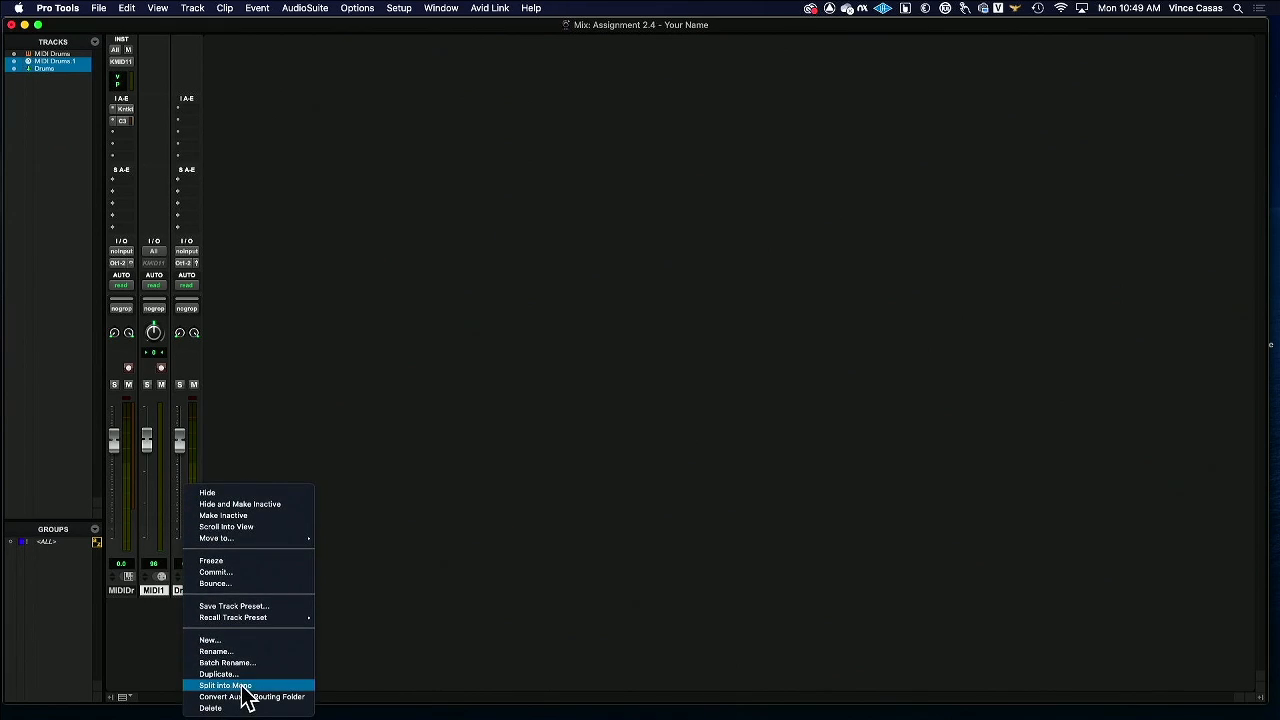
pyautogui.click(240, 707)
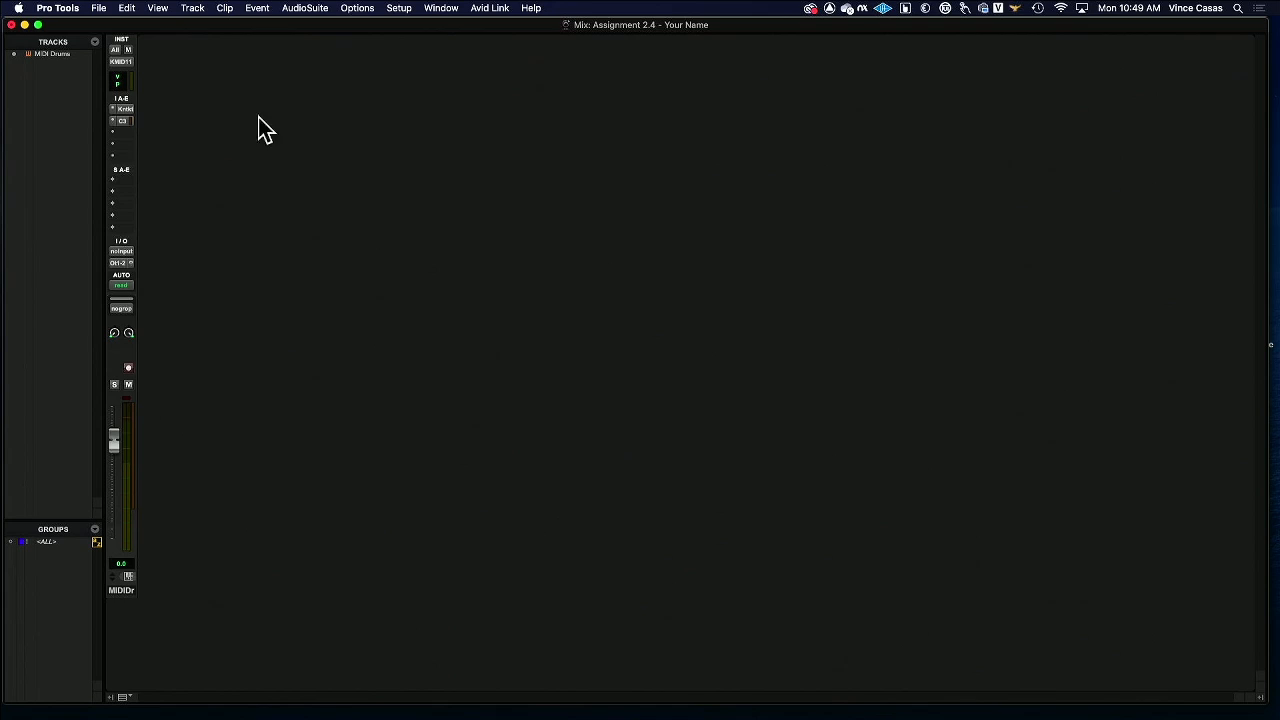
# Open Kontakt on the MIDI Drums track and look through Studio Drummer's Settings, Comp, Tape and EQ pages for the kick channel
pyautogui.click(128, 107)
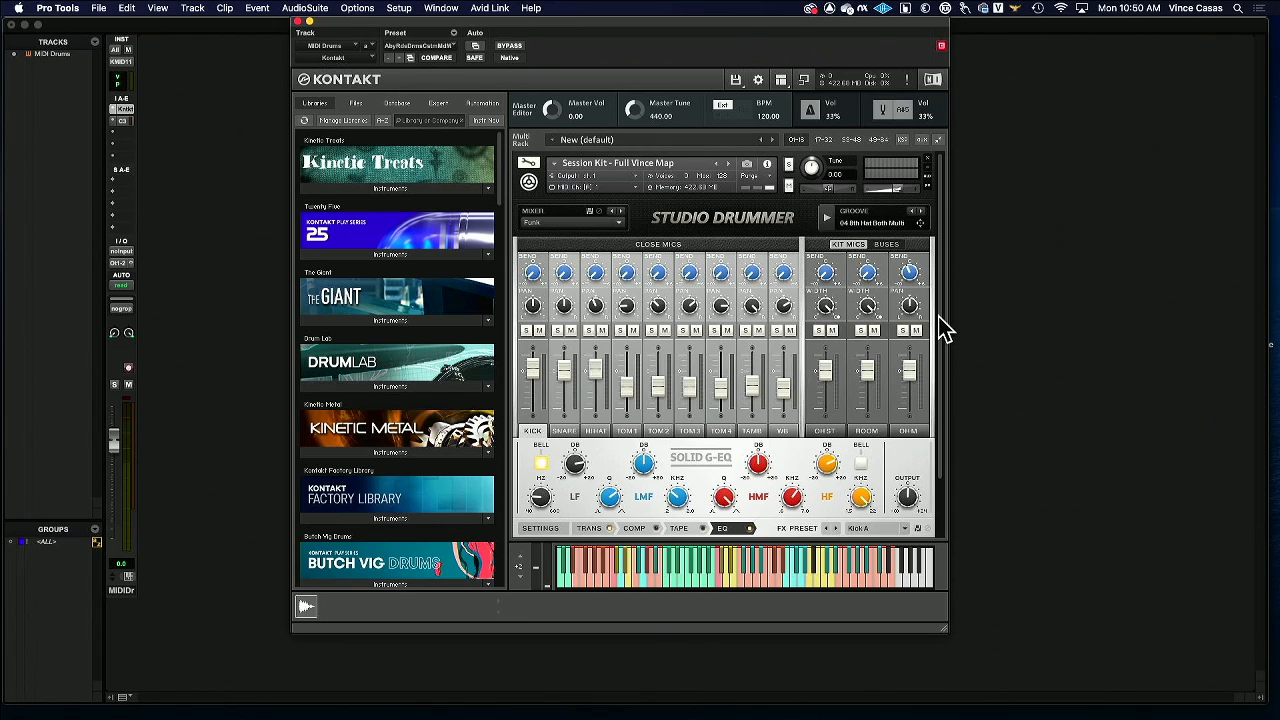
pyautogui.moveTo(939, 319); pyautogui.dragTo(948, 248)
pyautogui.click(593, 528)
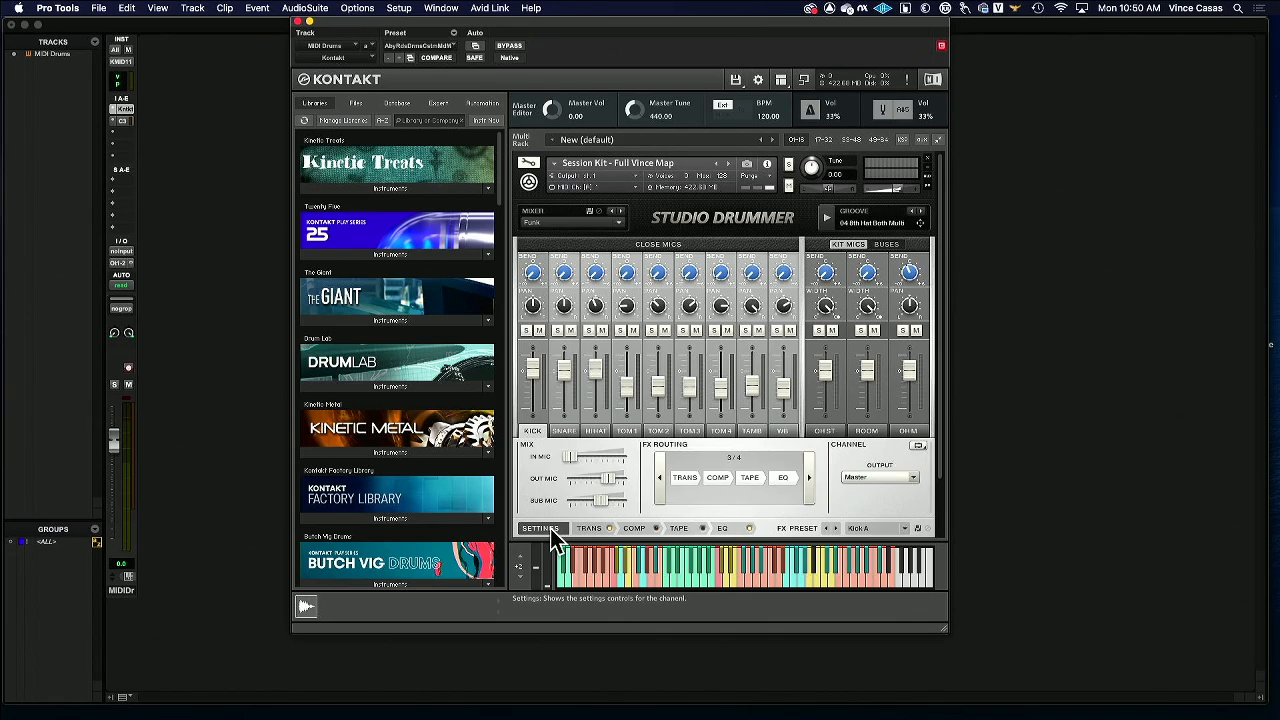
pyautogui.click(634, 528)
pyautogui.click(679, 528)
pyautogui.click(722, 528)
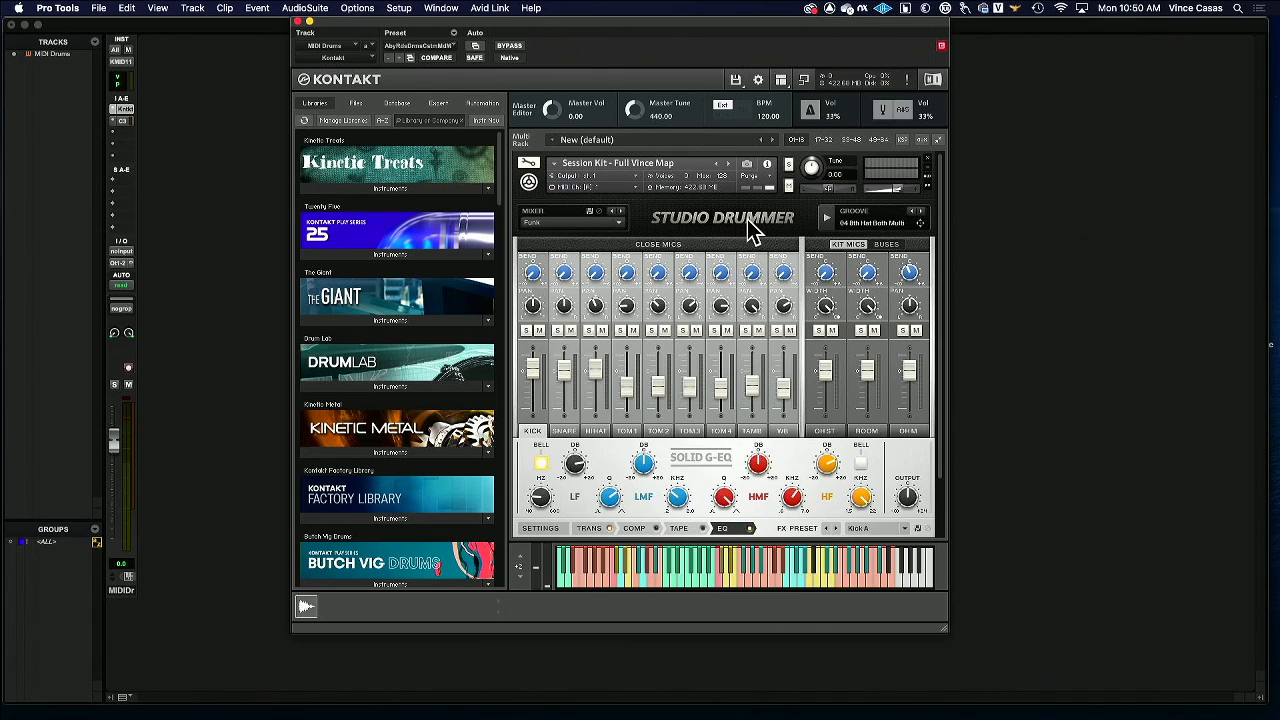
# Look at the Session Kit's snapshot view and its Edit Mode parameters, and return to the Studio Drummer mixer
pyautogui.click(747, 164)
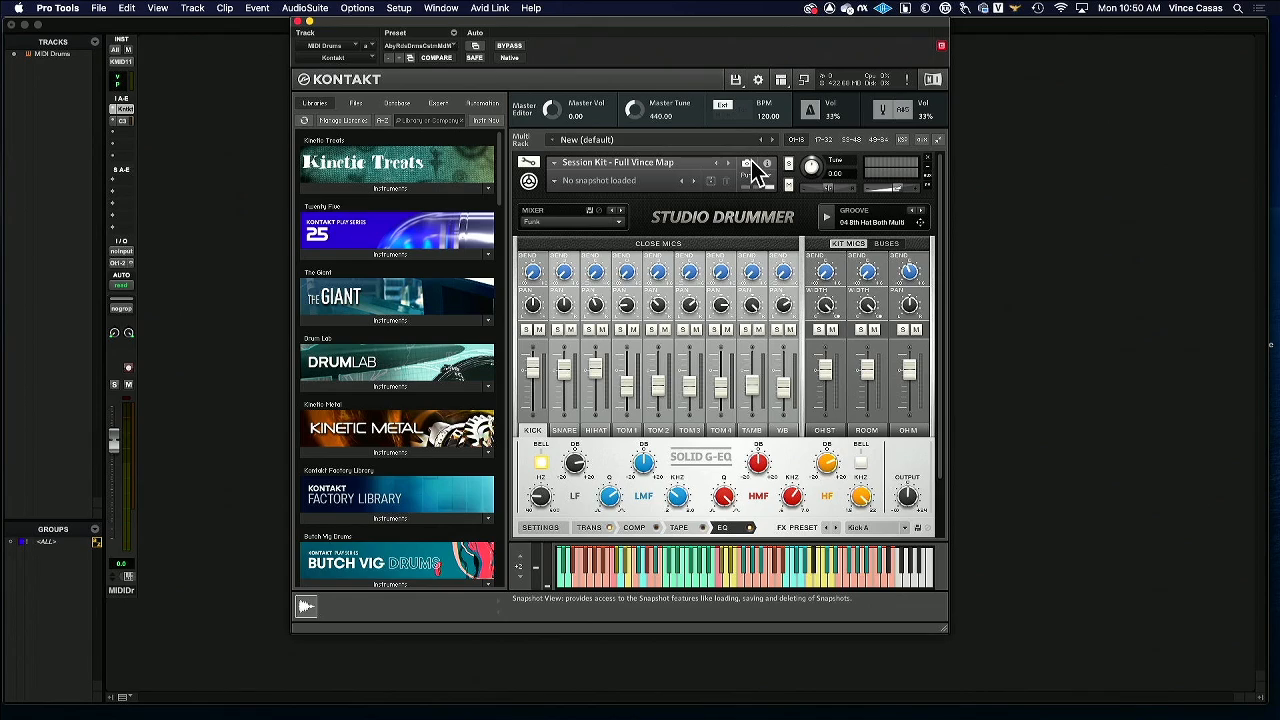
pyautogui.click(748, 163)
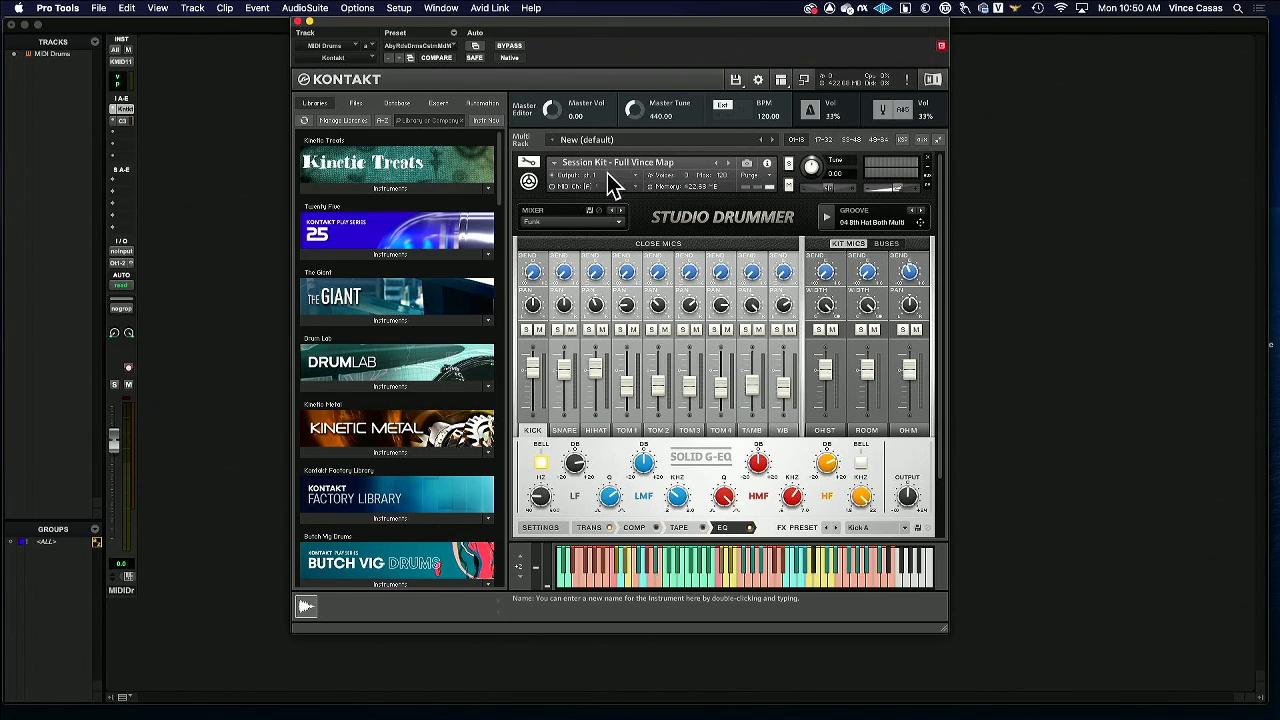
pyautogui.click(528, 163)
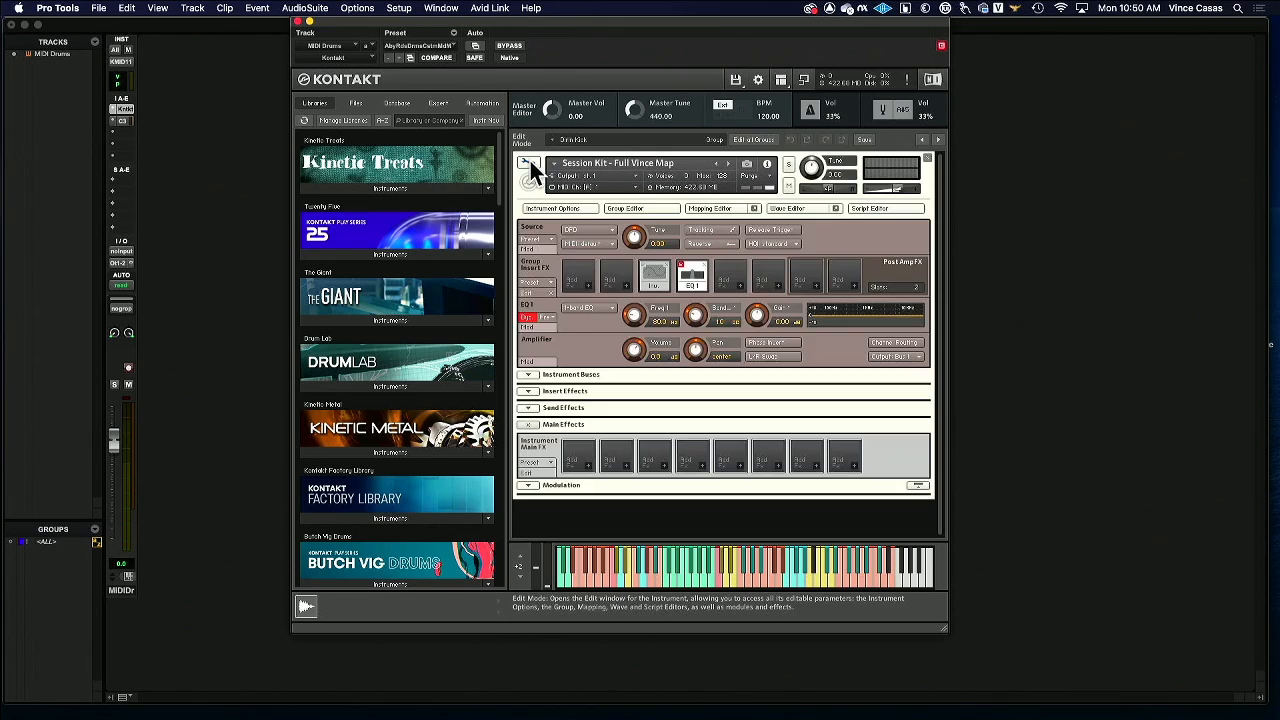
pyautogui.click(529, 163)
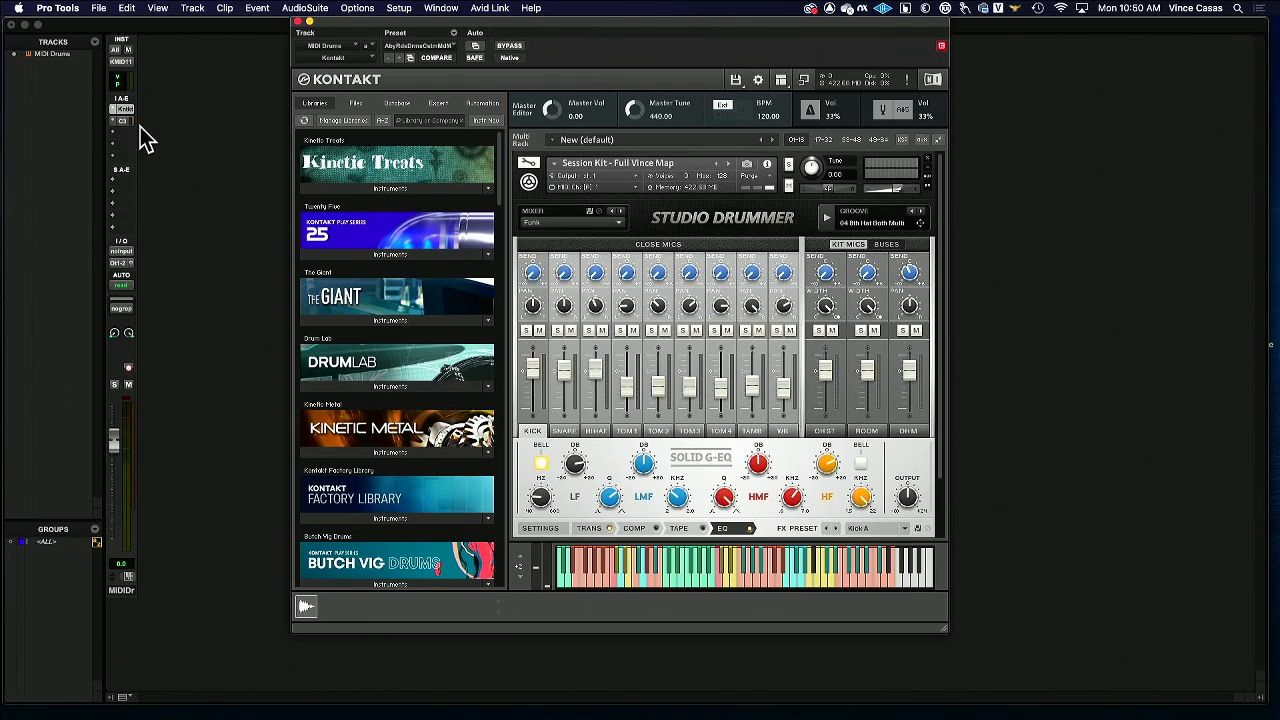
# Open the CLA-3A compressor on the MIDI Drums track's second insert and move its window away from the channel strip
pyautogui.click(123, 122)
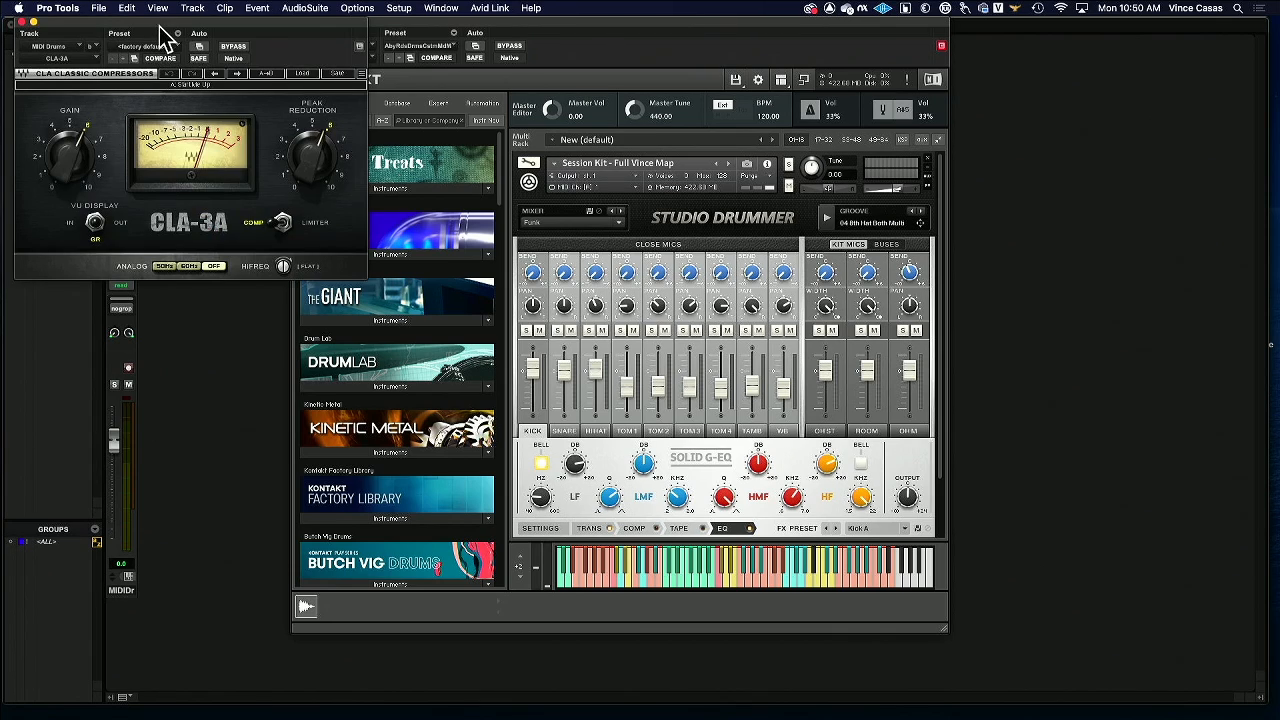
pyautogui.moveTo(165, 35); pyautogui.dragTo(1103, 35)
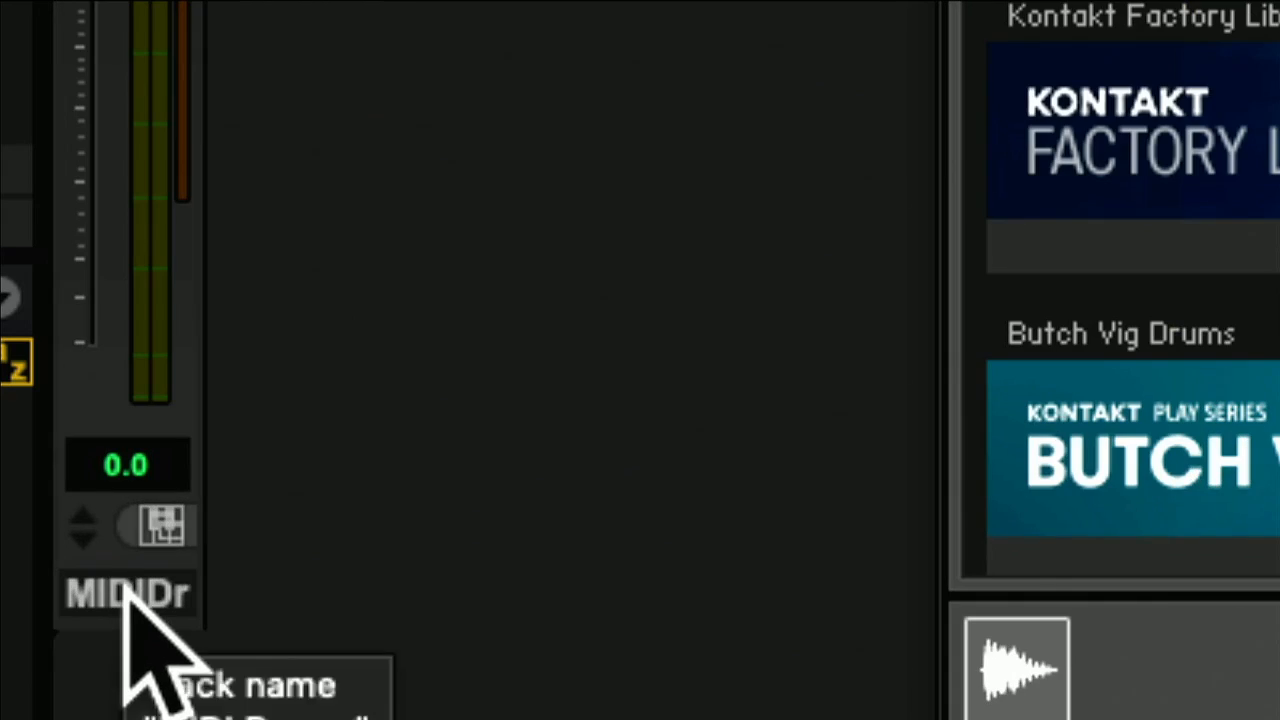
pyautogui.click(120, 590)
pyautogui.doubleClick(125, 592)
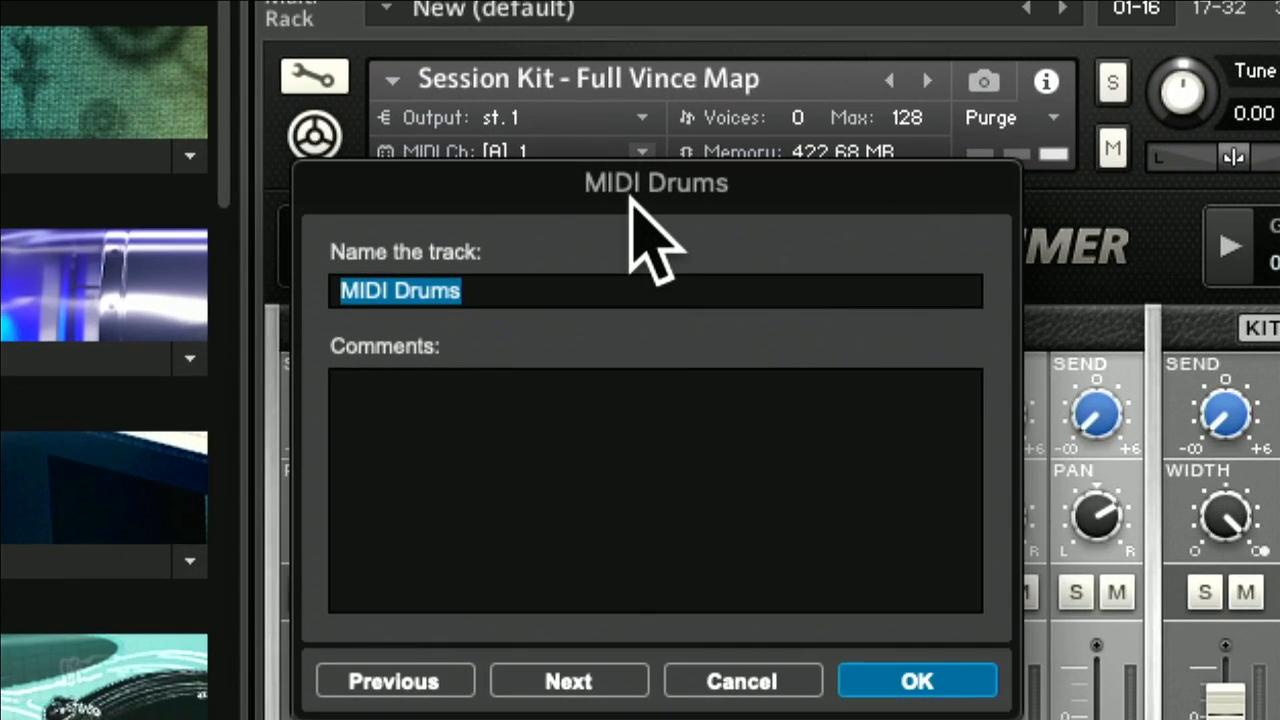
pyautogui.write('Synt')
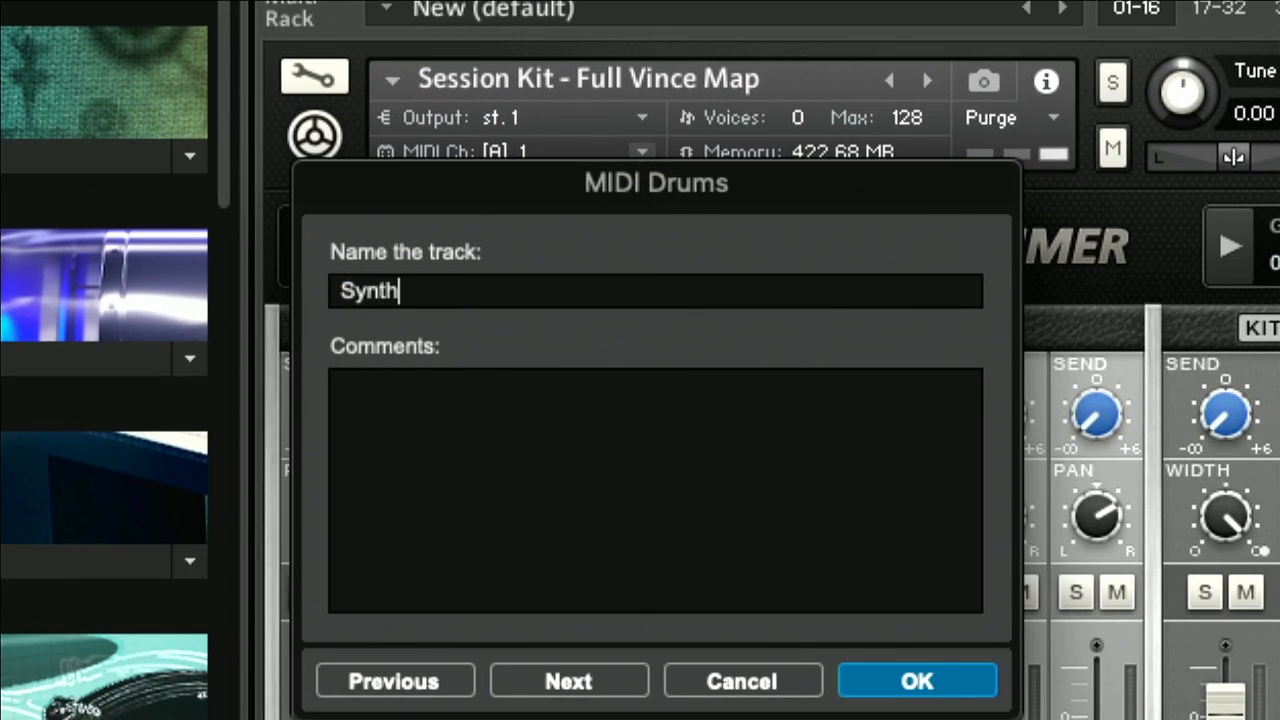
pyautogui.write('h')
pyautogui.click(788, 680)
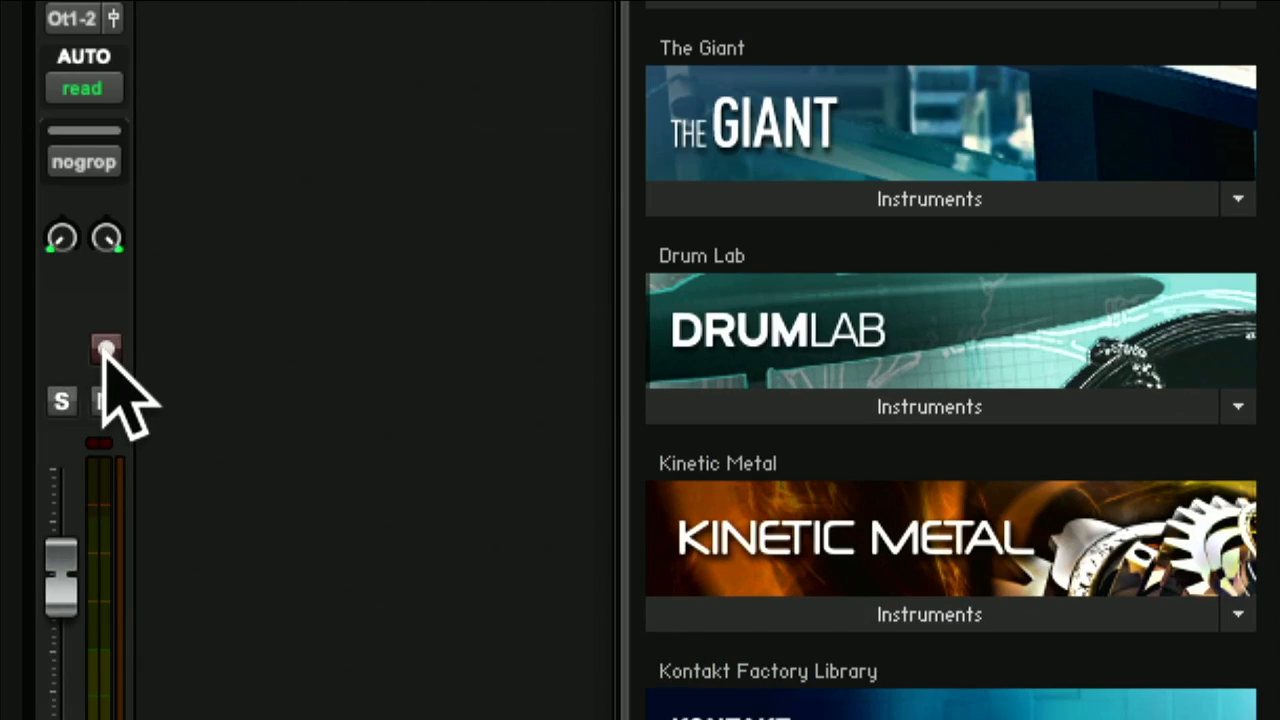
# Record-enable the MIDI Drums track and create a click track in the session
pyautogui.click(105, 349)
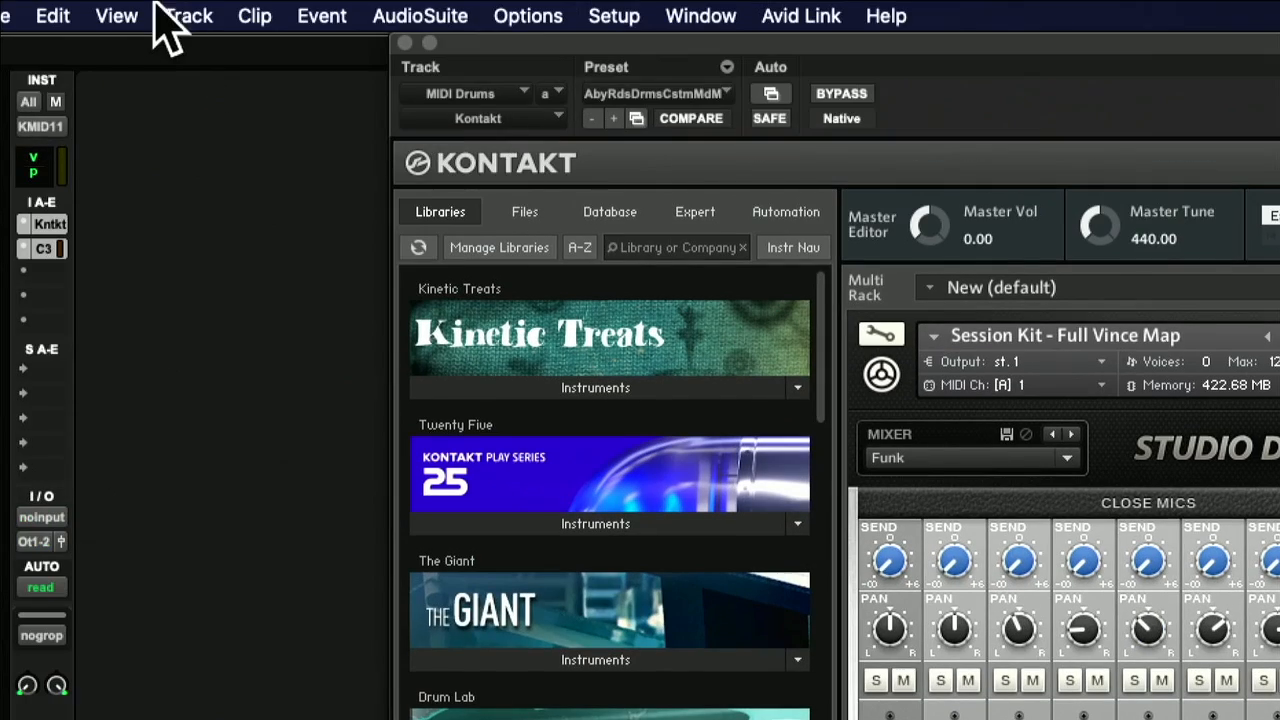
pyautogui.click(175, 16)
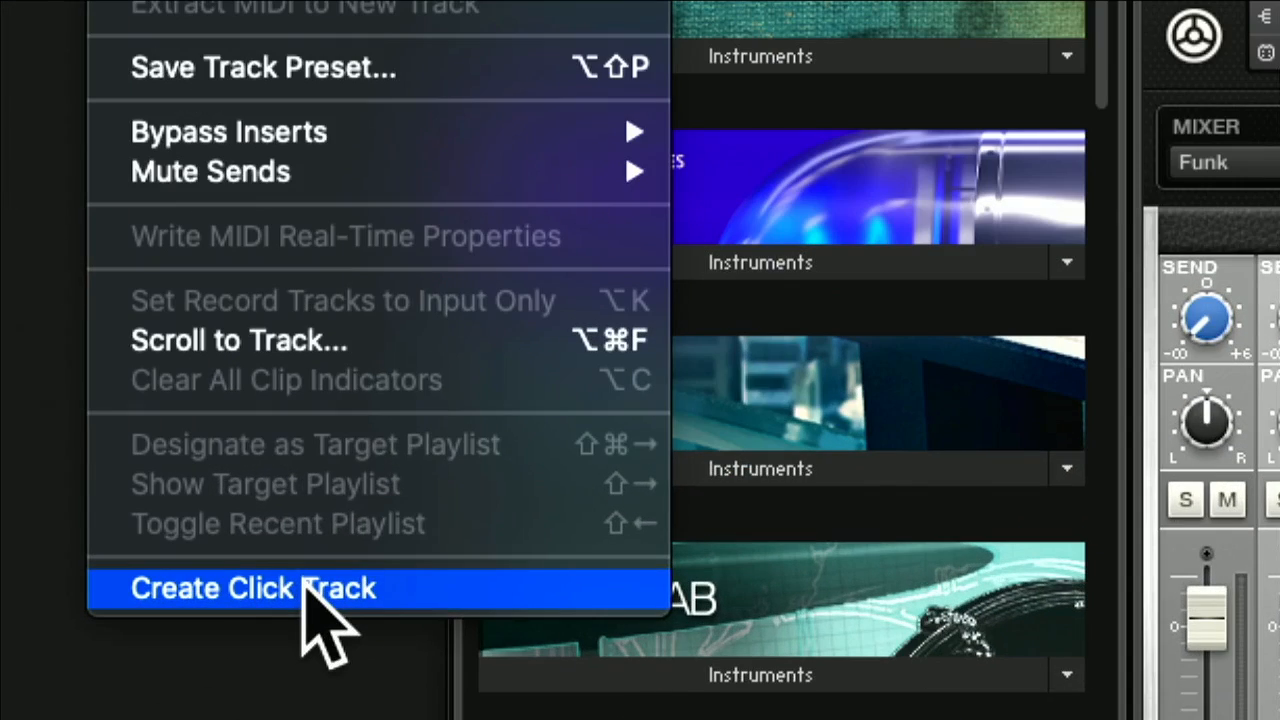
pyautogui.click(305, 586)
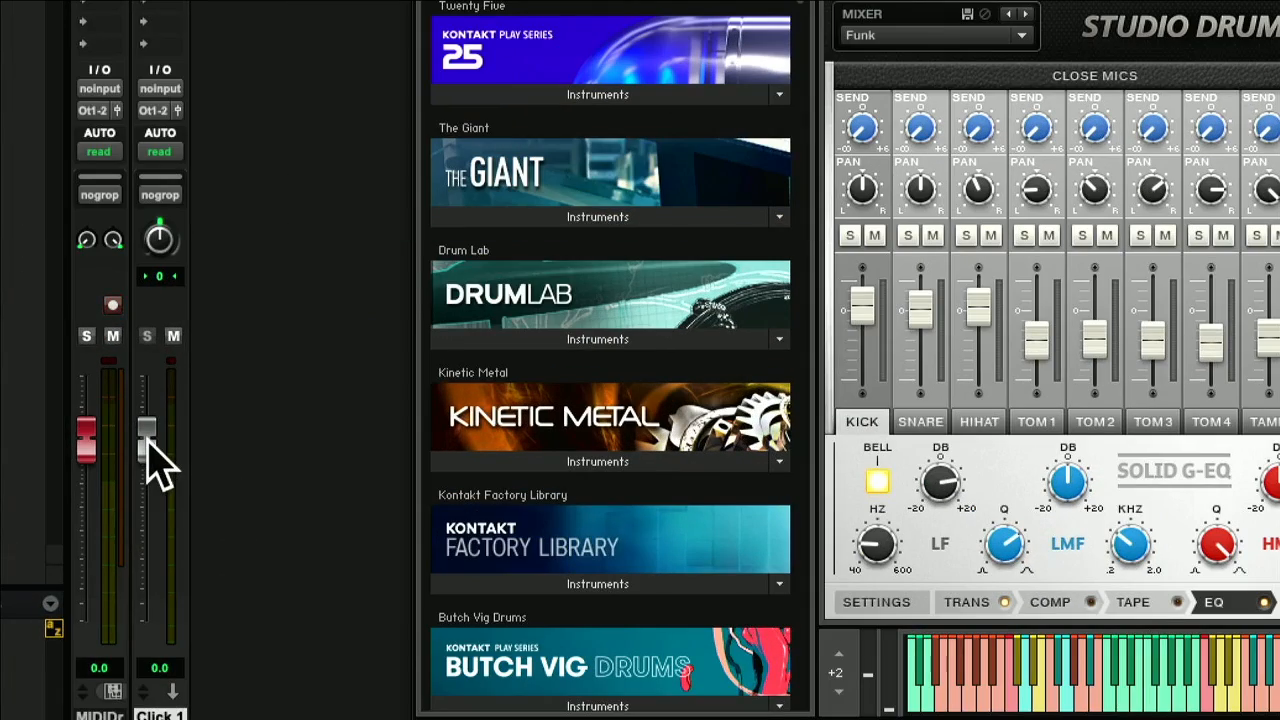
# Lower the Click 1 fader to about -9.9 dB and set both Click II sounds to Woodblock
pyautogui.moveTo(148, 451); pyautogui.dragTo(149, 500)
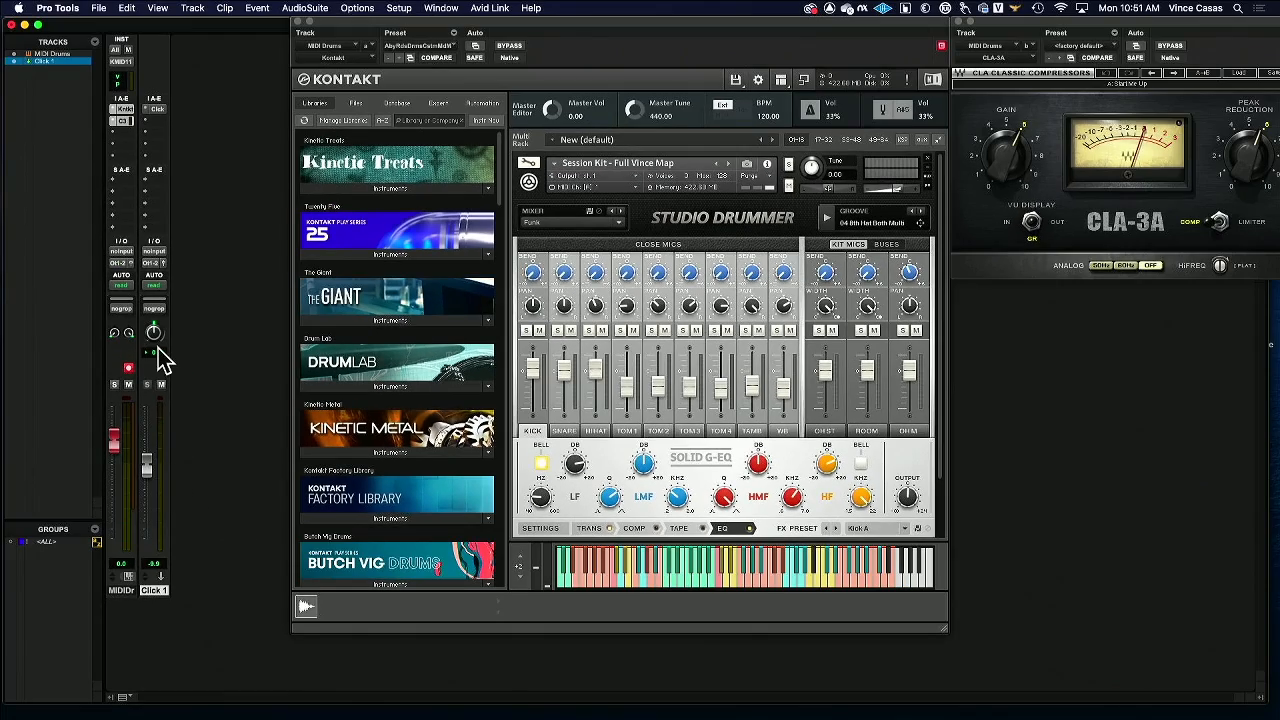
pyautogui.click(155, 109)
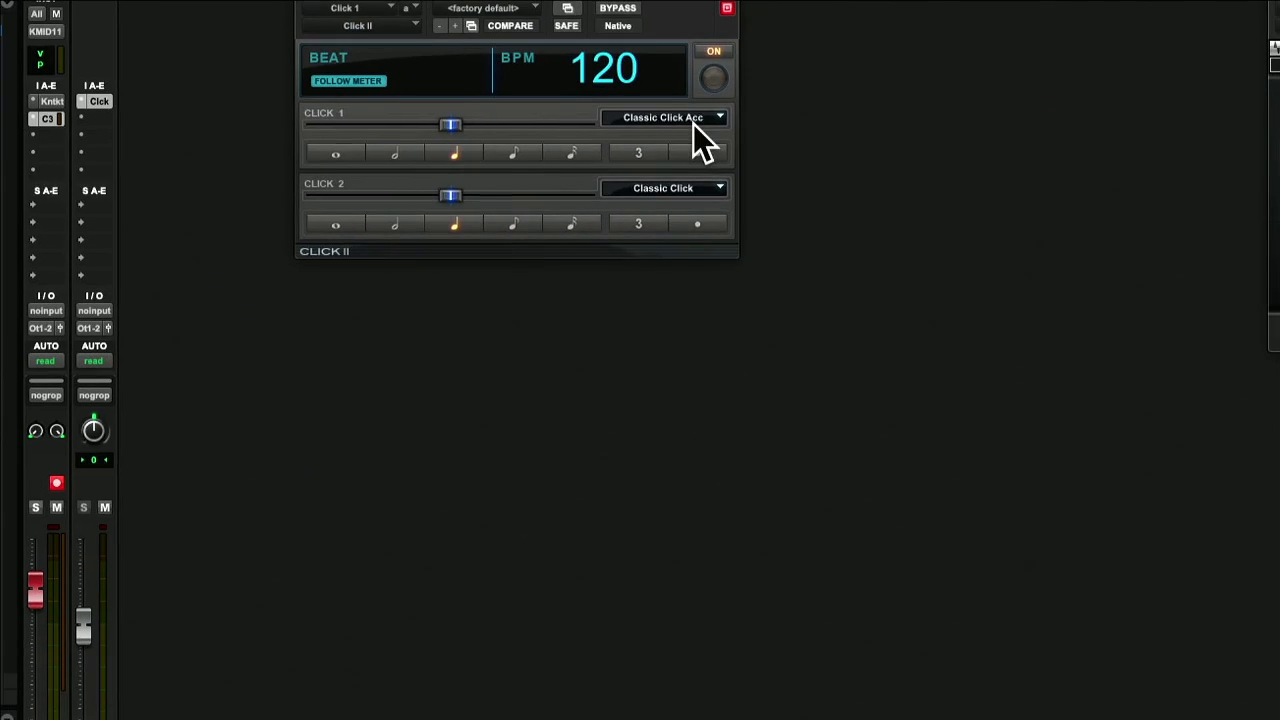
pyautogui.click(719, 117)
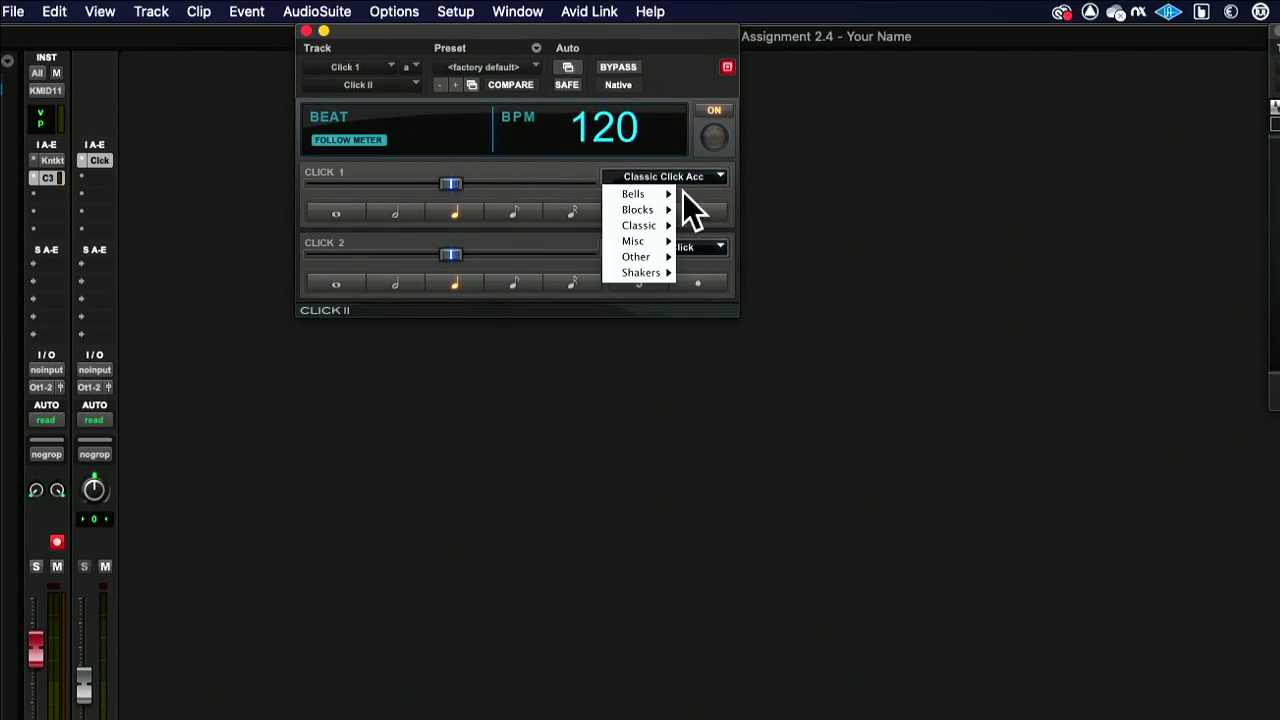
pyautogui.moveTo(655, 169)
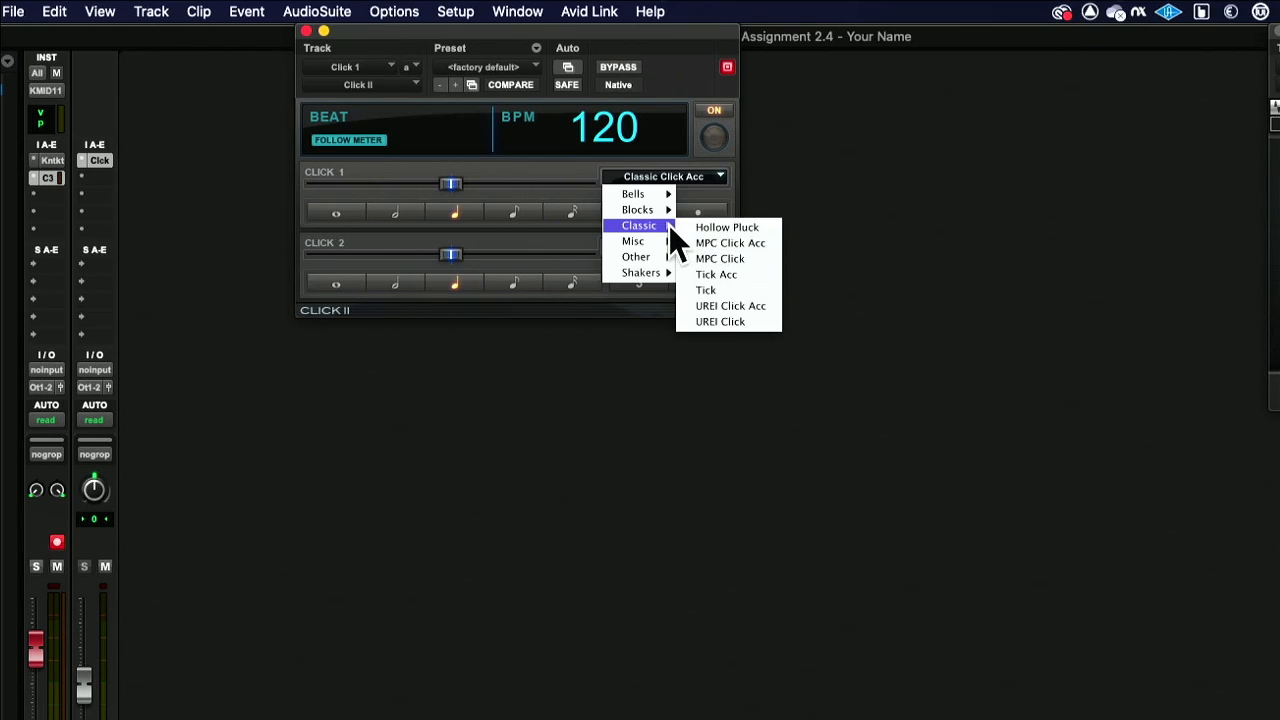
pyautogui.moveTo(660, 209)
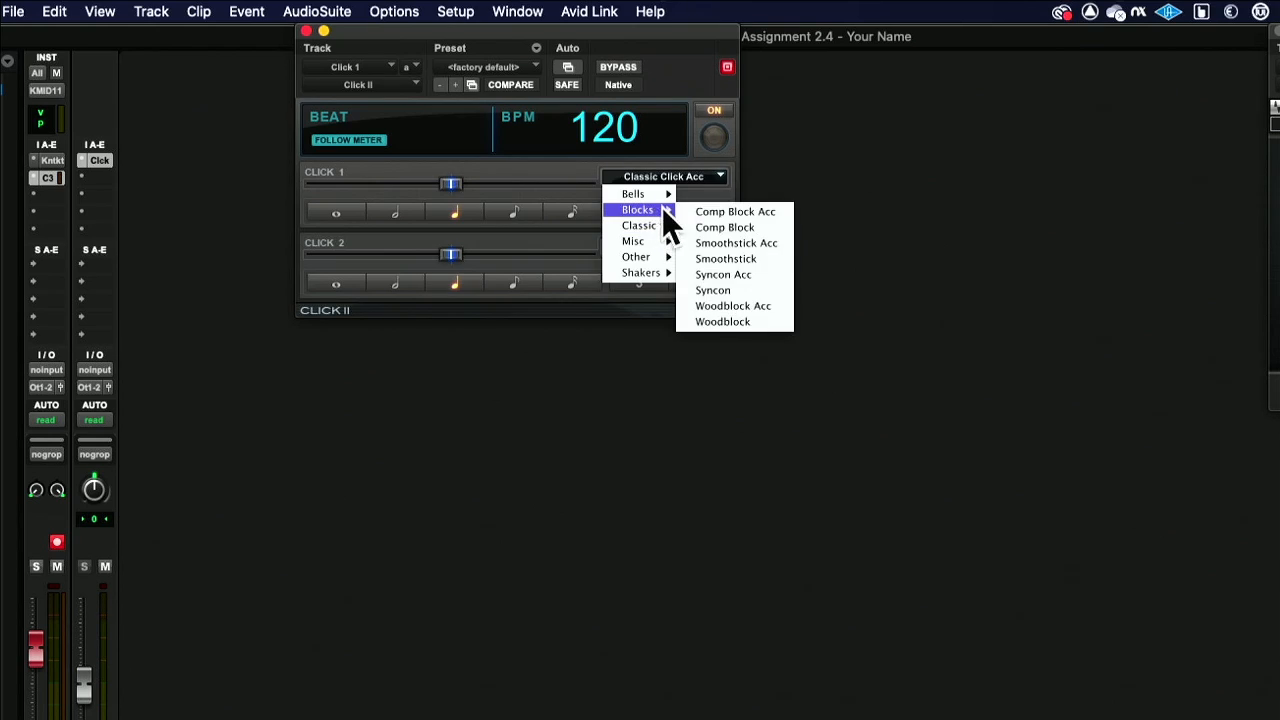
pyautogui.click(760, 320)
pyautogui.click(720, 247)
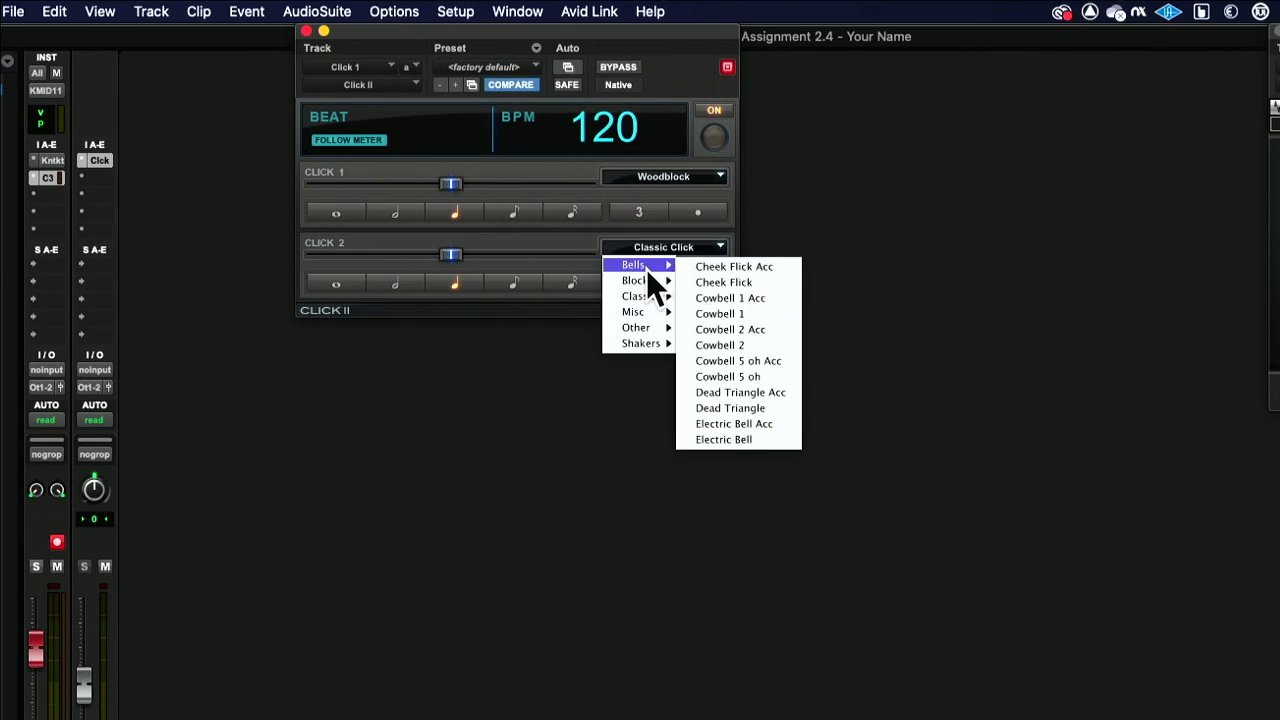
pyautogui.moveTo(648, 282)
pyautogui.click(749, 386)
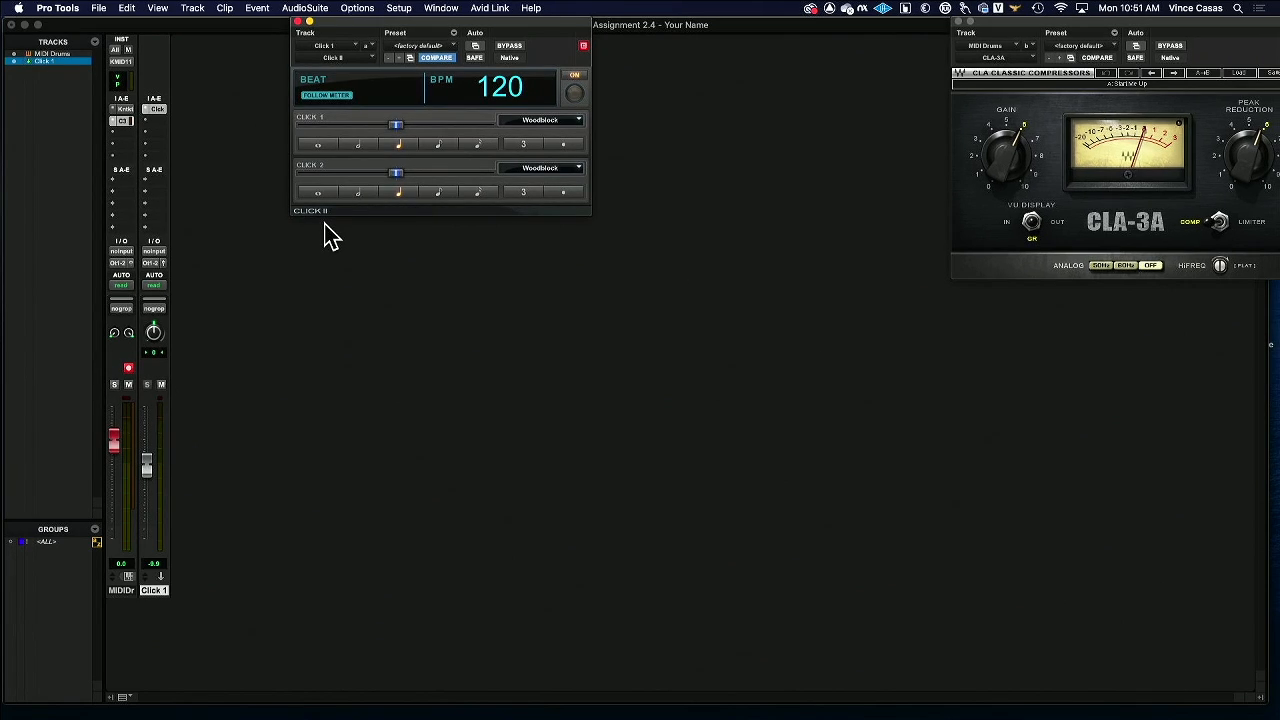
# Play the click briefly to hear the woodblock sounds, and close the Click II plug-in window
pyautogui.press('space')
pyautogui.press('space')
pyautogui.click(297, 21)
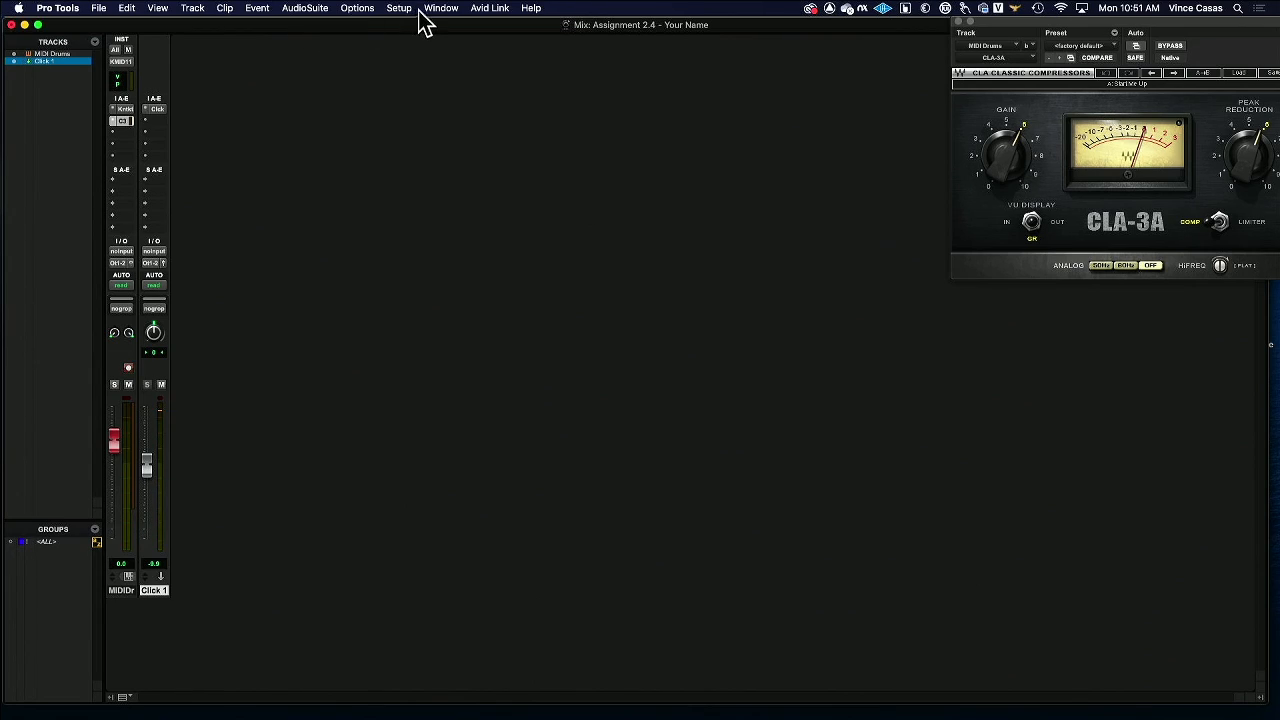
# Show the Transport window and move it higher in the empty area of the Mix window
pyautogui.click(439, 10)
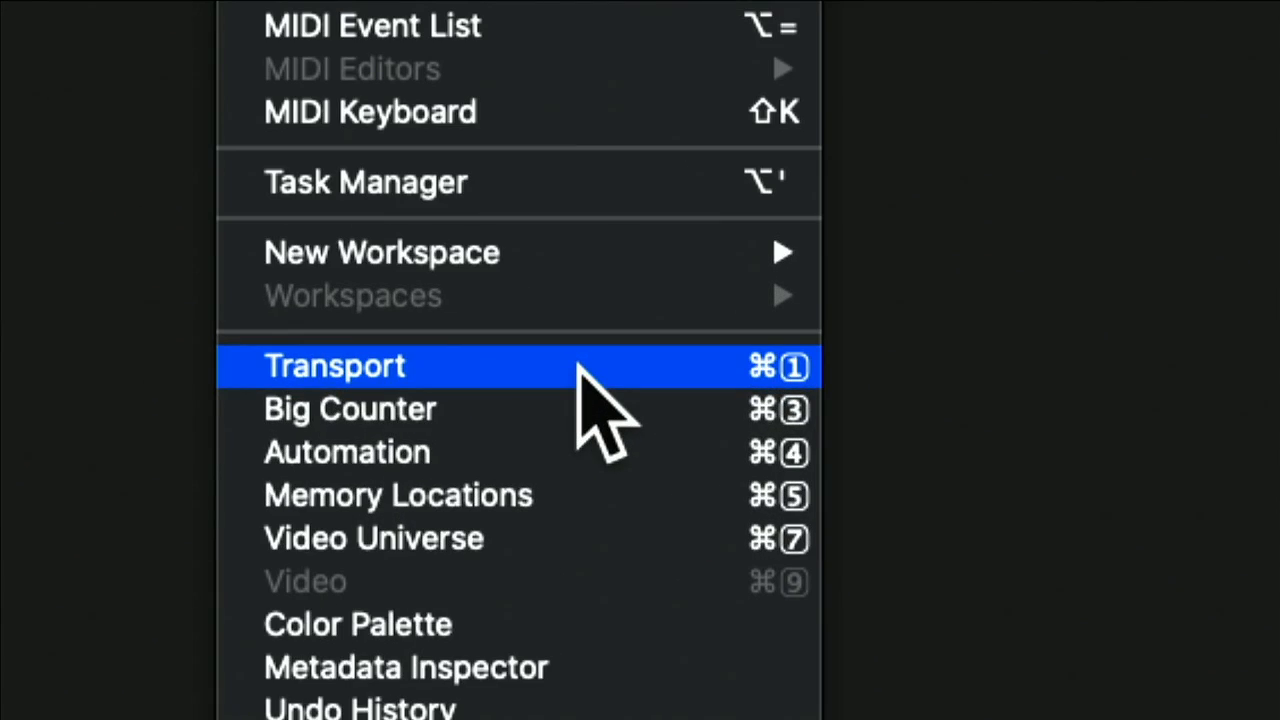
pyautogui.click(577, 366)
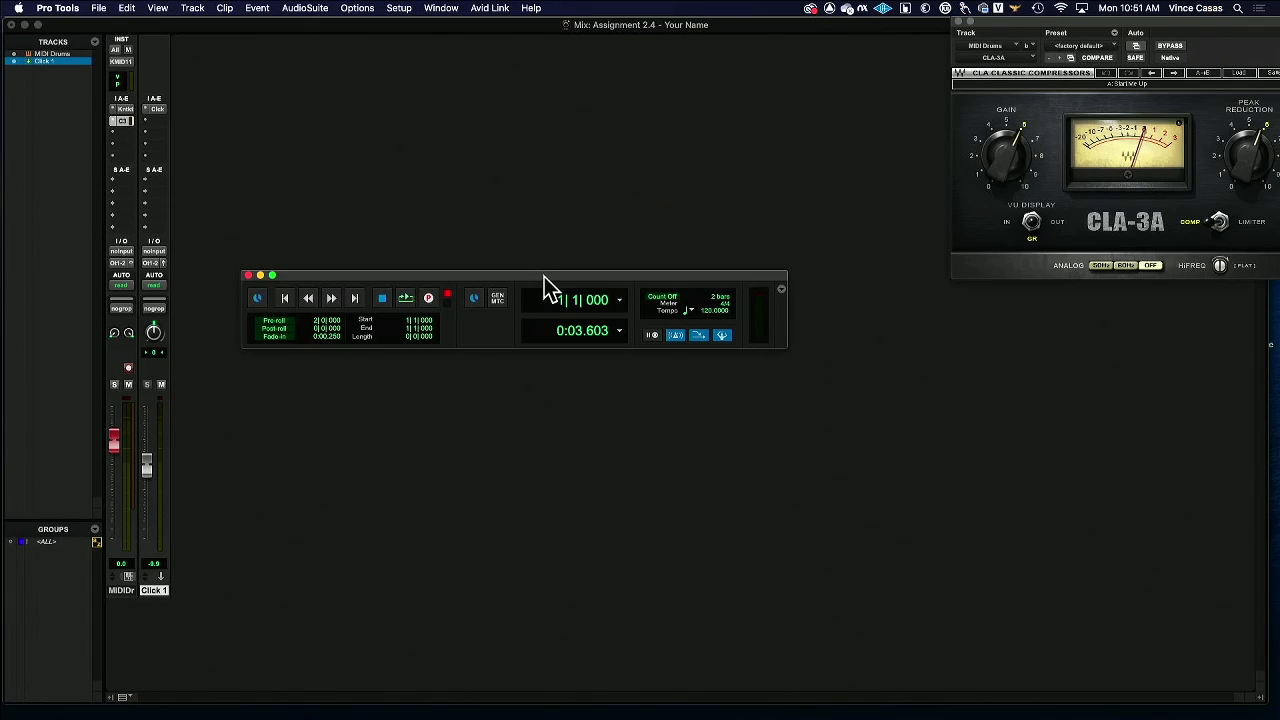
pyautogui.moveTo(544, 276); pyautogui.dragTo(540, 143)
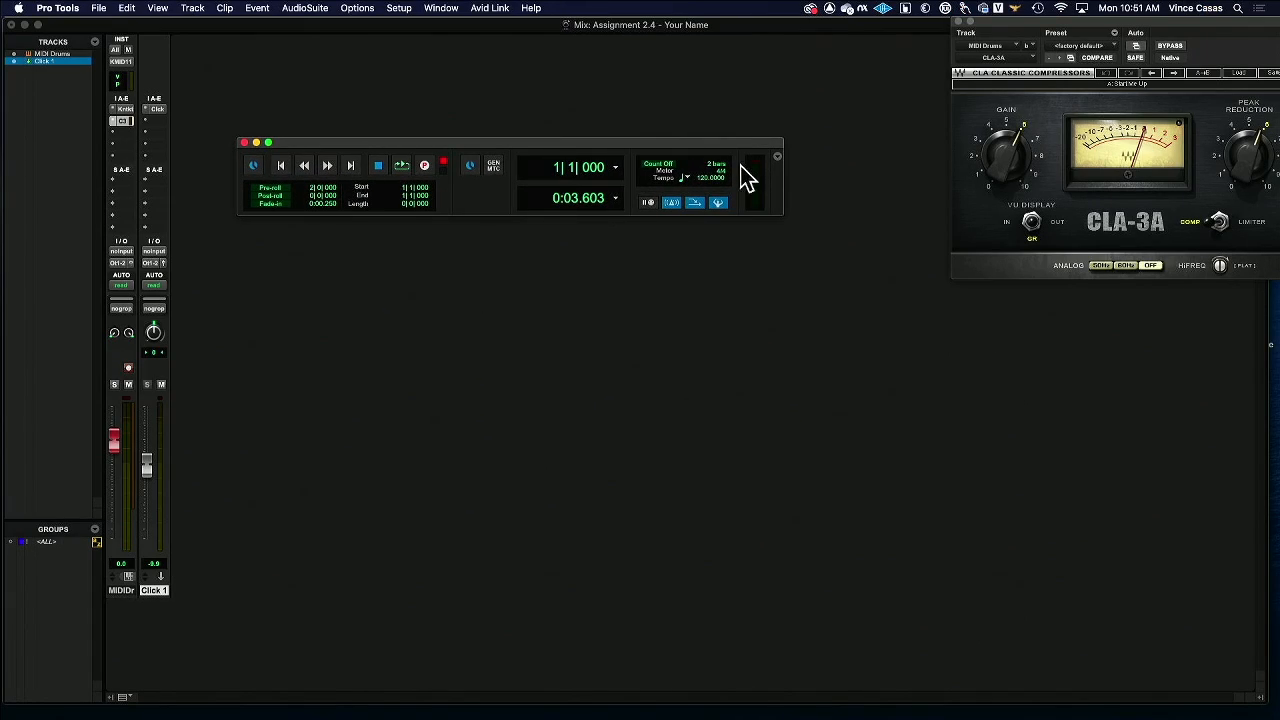
# Set the session tempo to 90 BPM by tapping the beat, and play the click briefly at that tempo
pyautogui.click(683, 159)
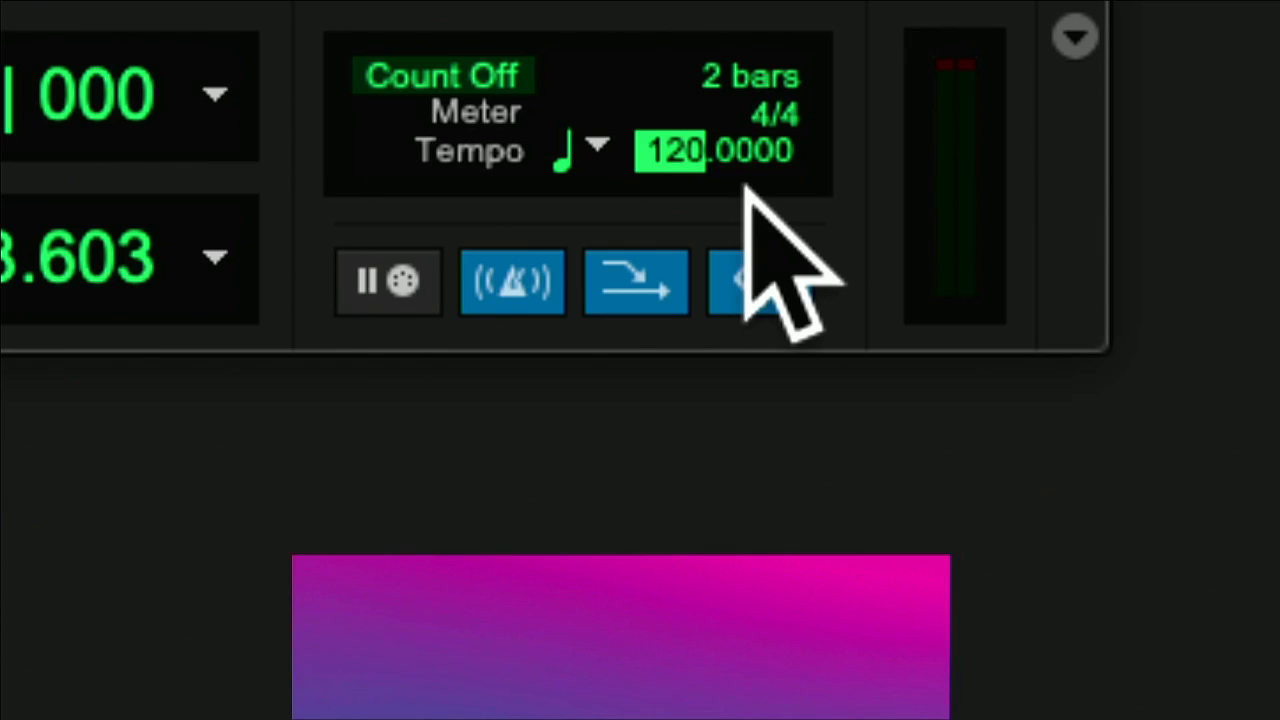
pyautogui.press('t')
pyautogui.press('t')
pyautogui.press('t')
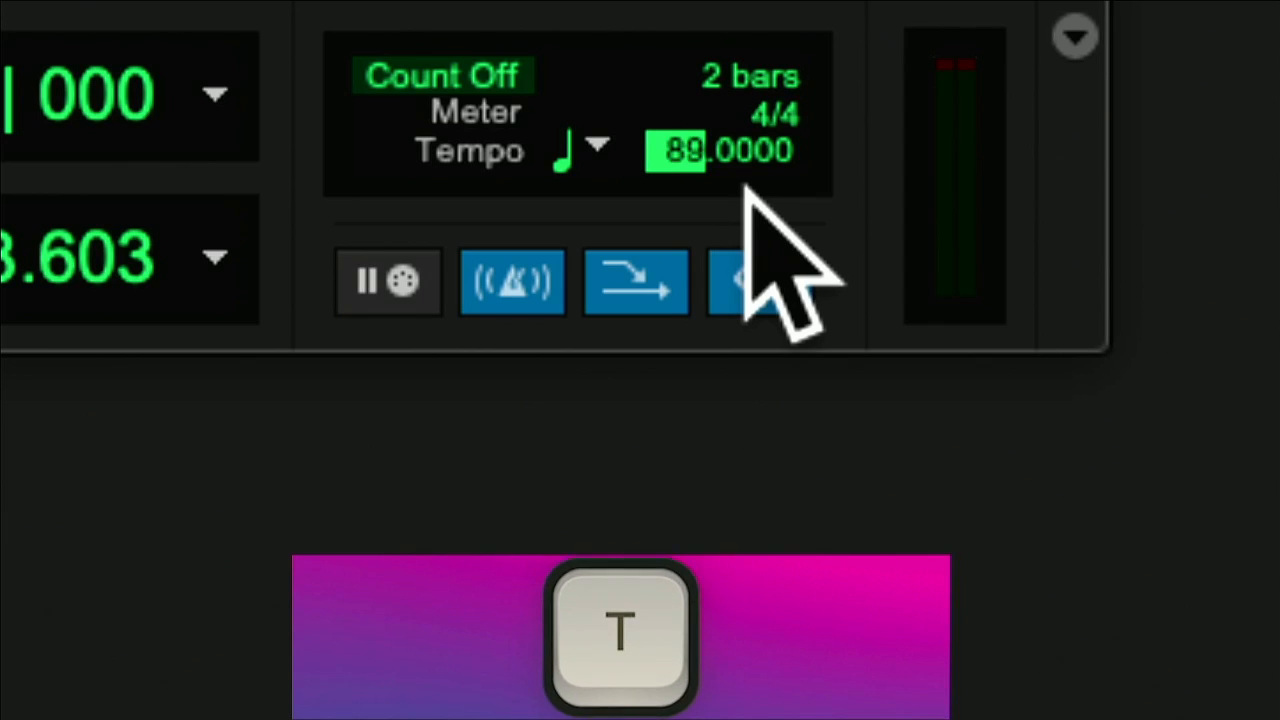
pyautogui.press('t')
pyautogui.press('t')
pyautogui.press('t')
pyautogui.press('t')
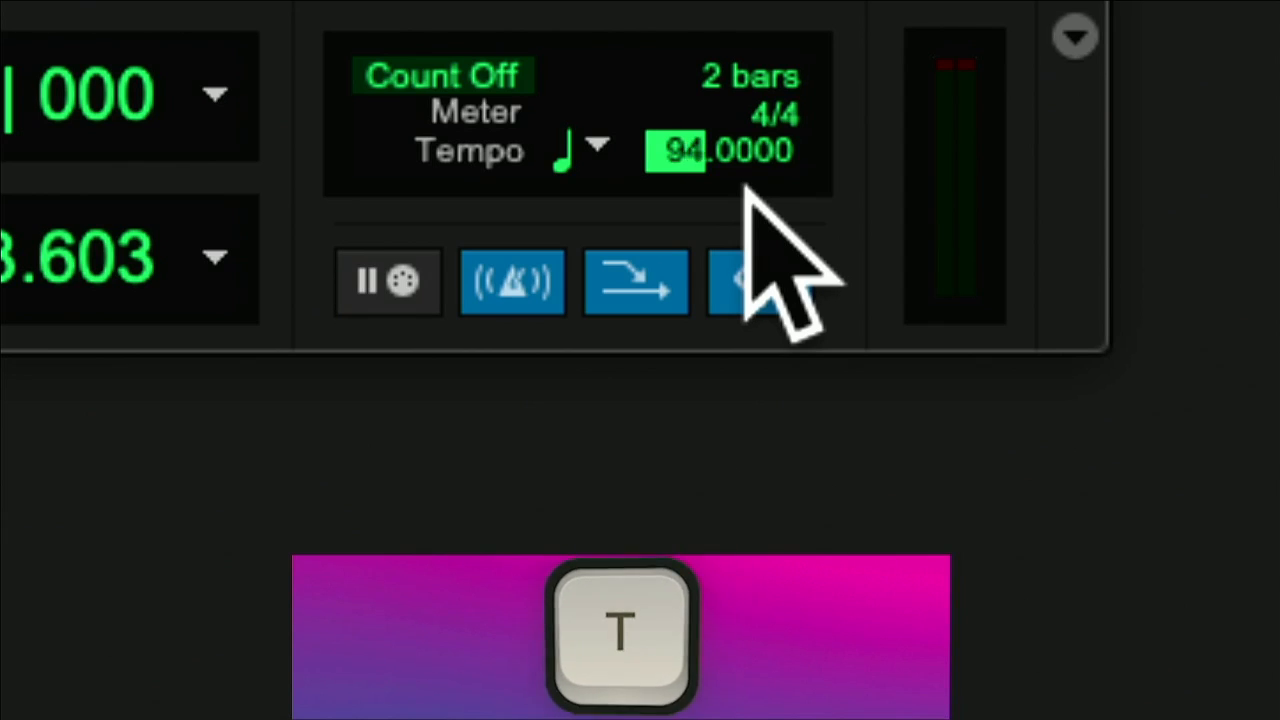
pyautogui.press('t')
pyautogui.press('t')
pyautogui.press('t')
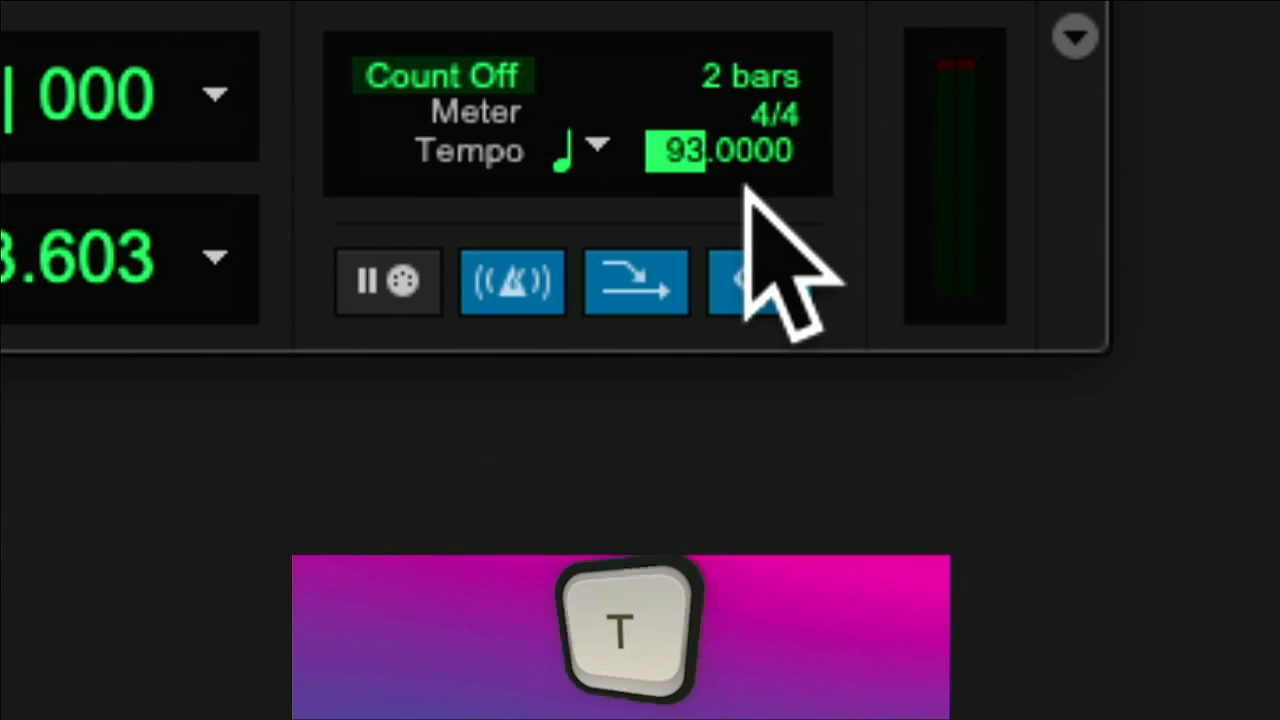
pyautogui.press('t')
pyautogui.press('t')
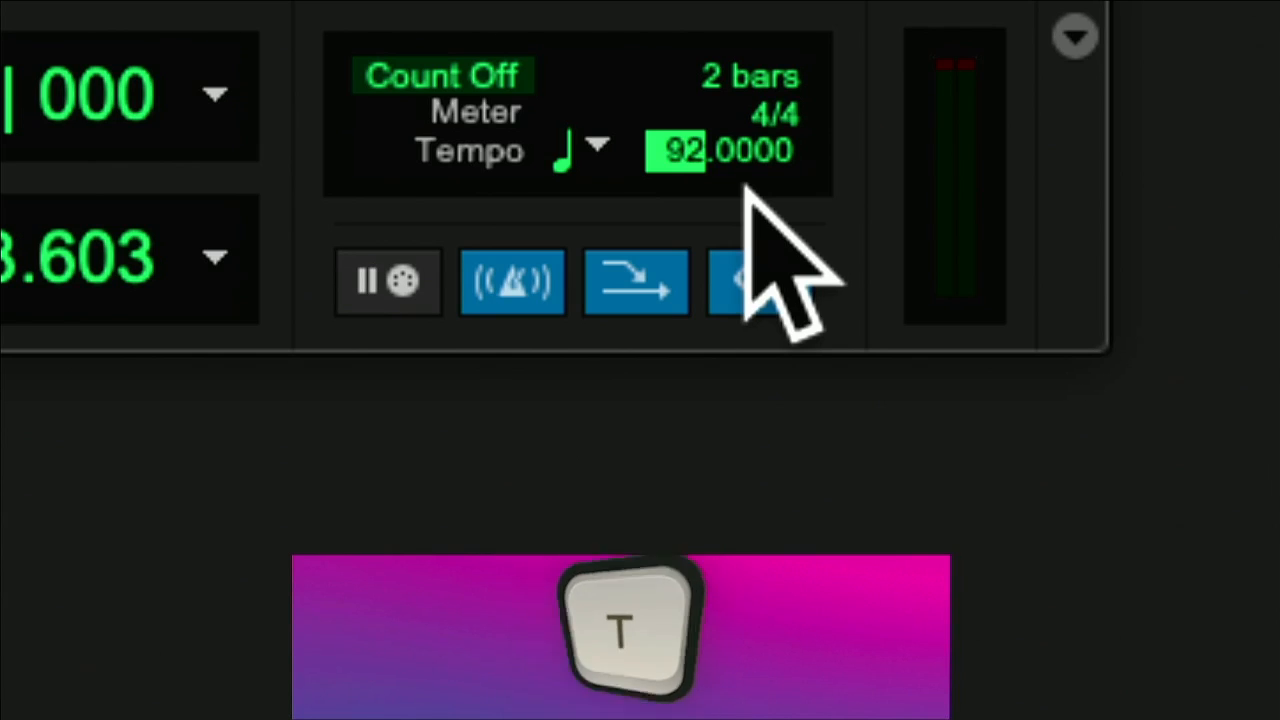
pyautogui.press('t')
pyautogui.press('t')
pyautogui.press('t')
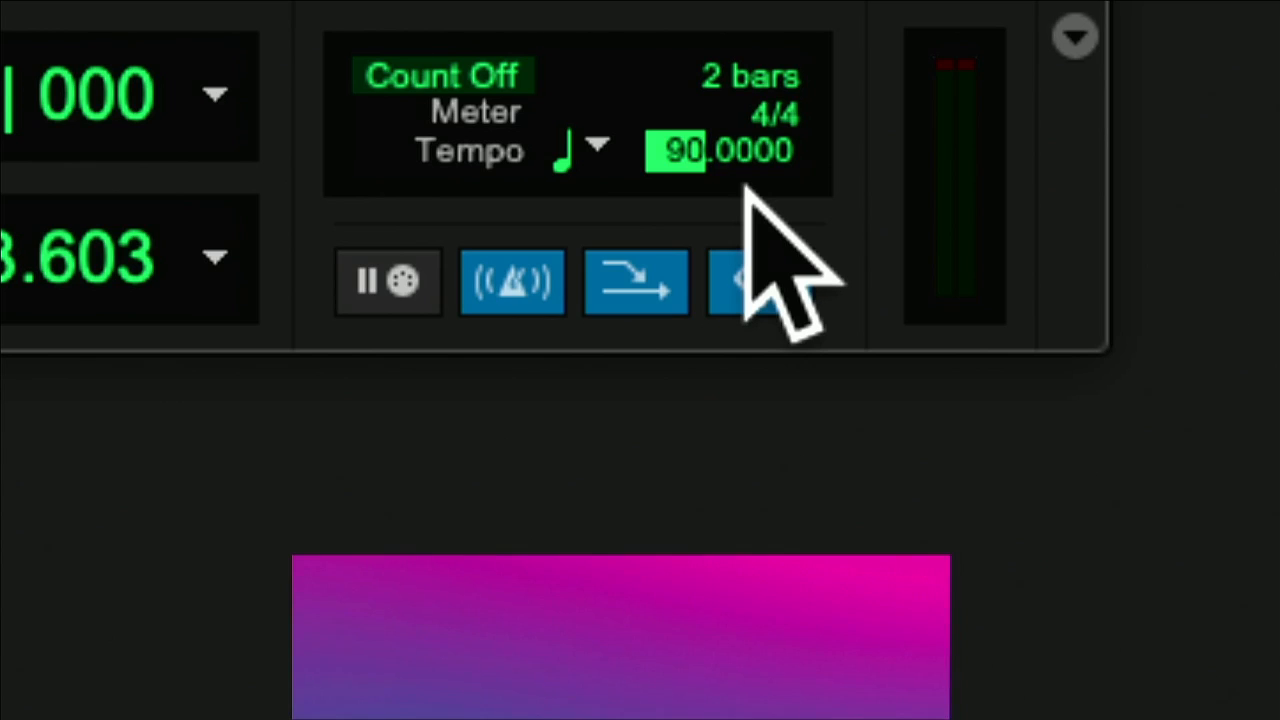
pyautogui.press('Return')
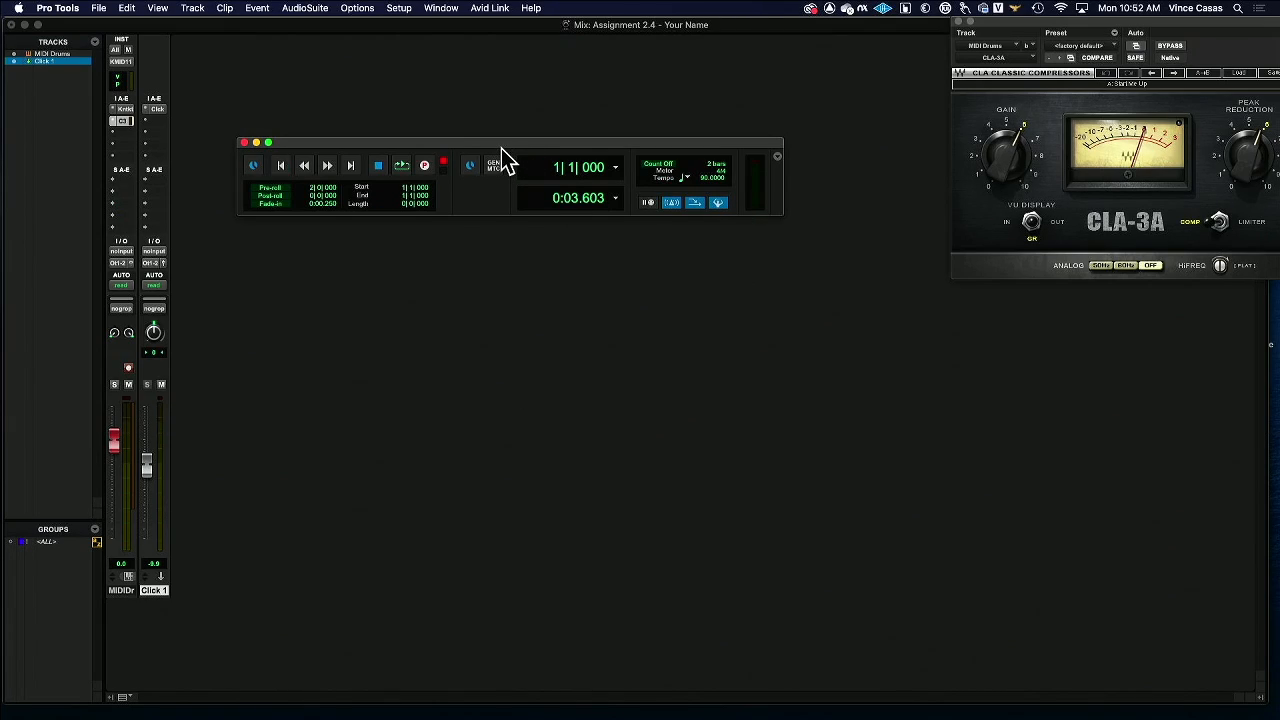
pyautogui.press('space')
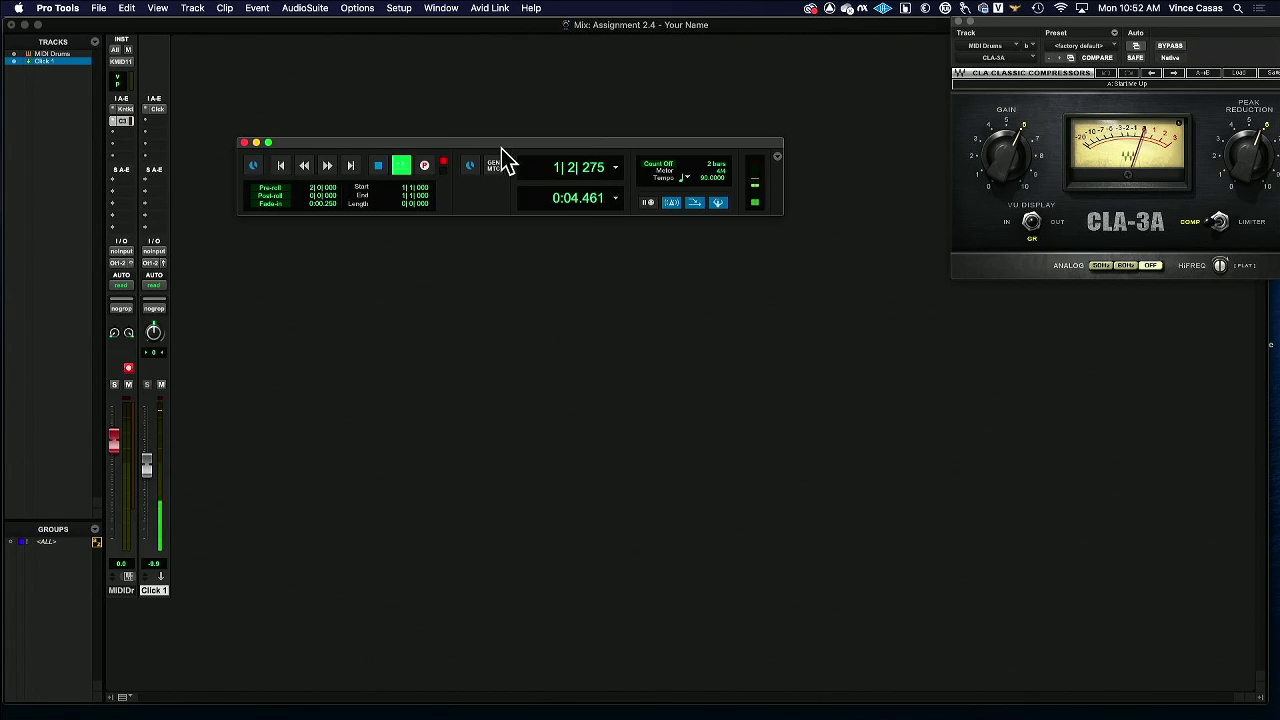
pyautogui.press('space')
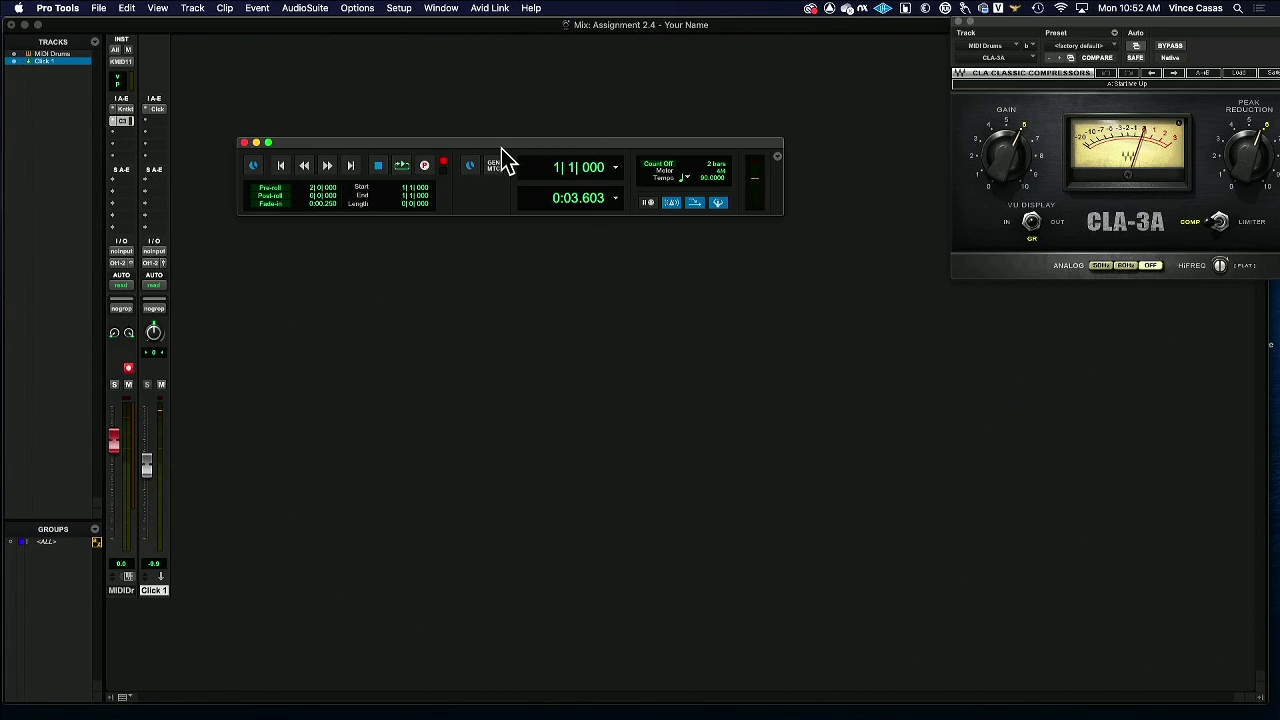
# Switch to the Edit window, check the QuickPunch record mode, and move the Transport window below the tracks
pyautogui.press('super+equal')
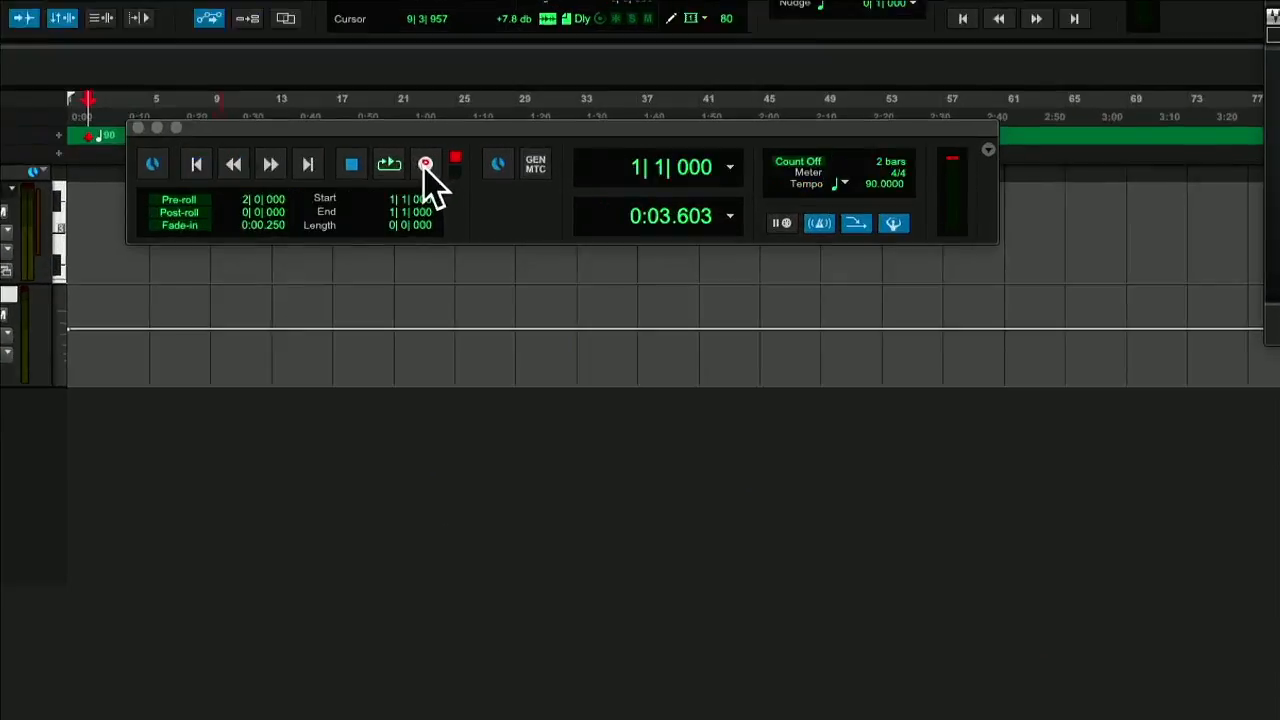
pyautogui.keyDown('ctrl'); pyautogui.click(425, 167); pyautogui.keyUp('ctrl')
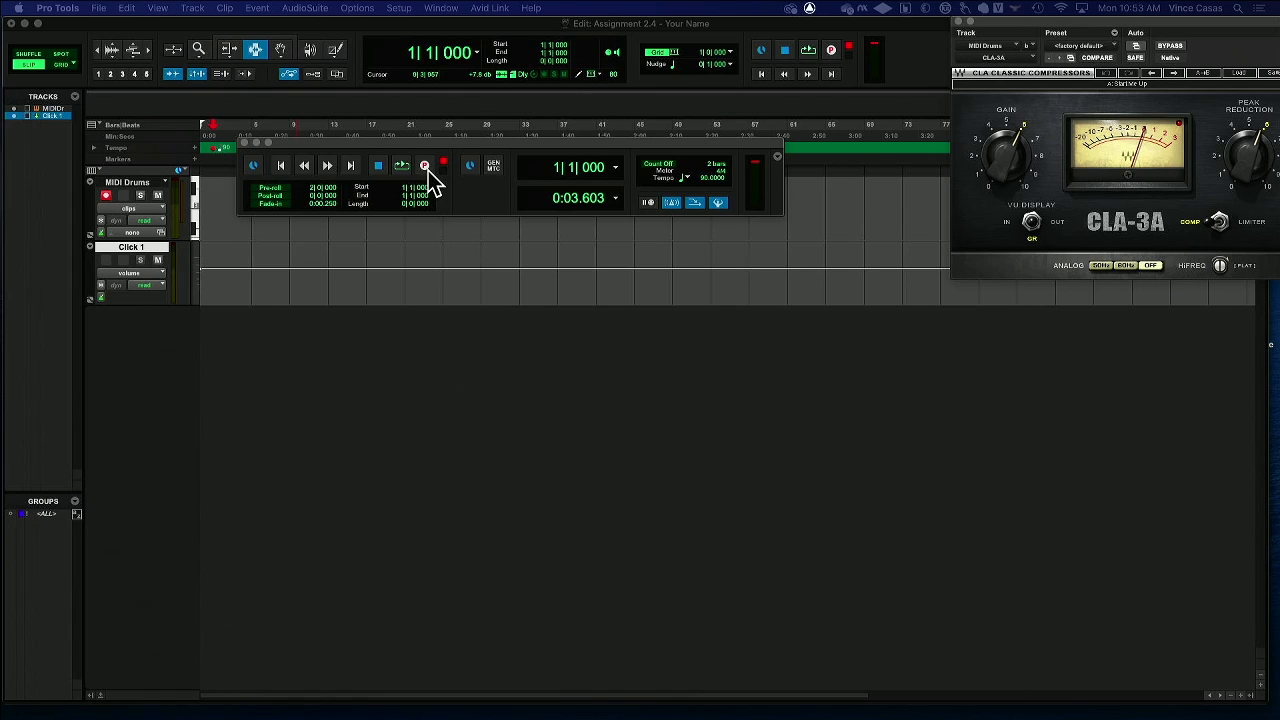
pyautogui.click(360, 9)
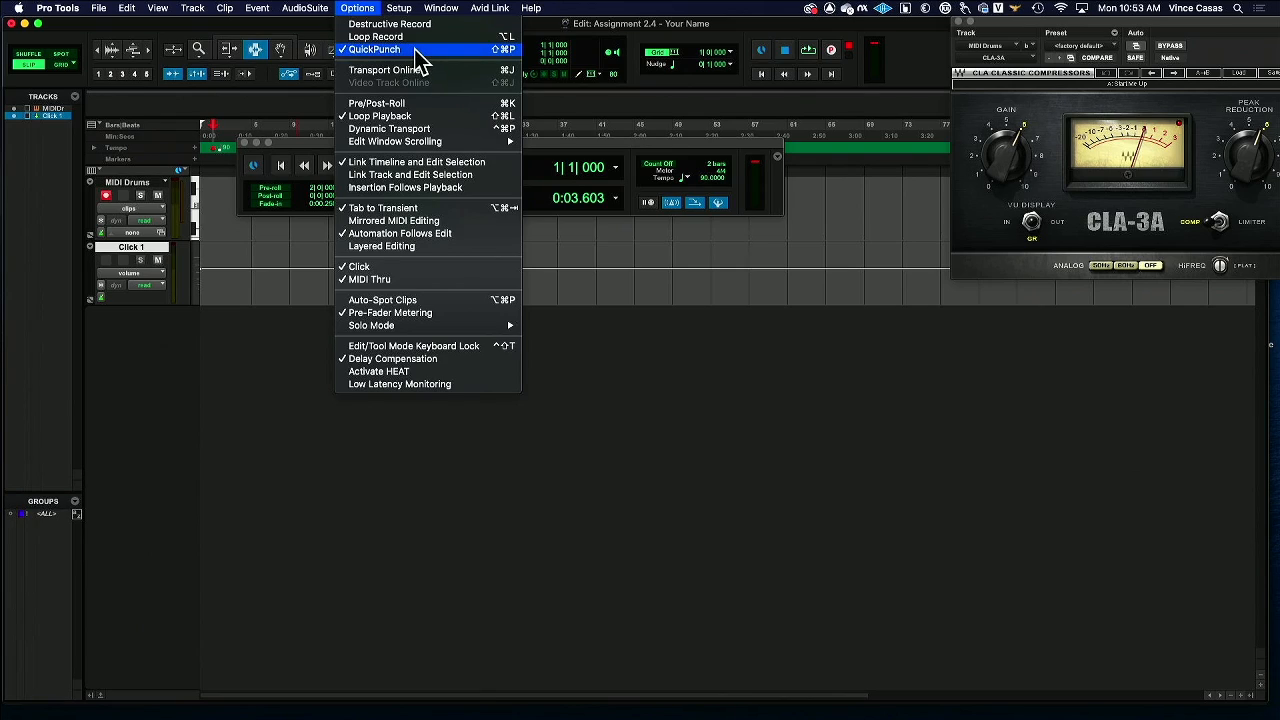
pyautogui.click(286, 306)
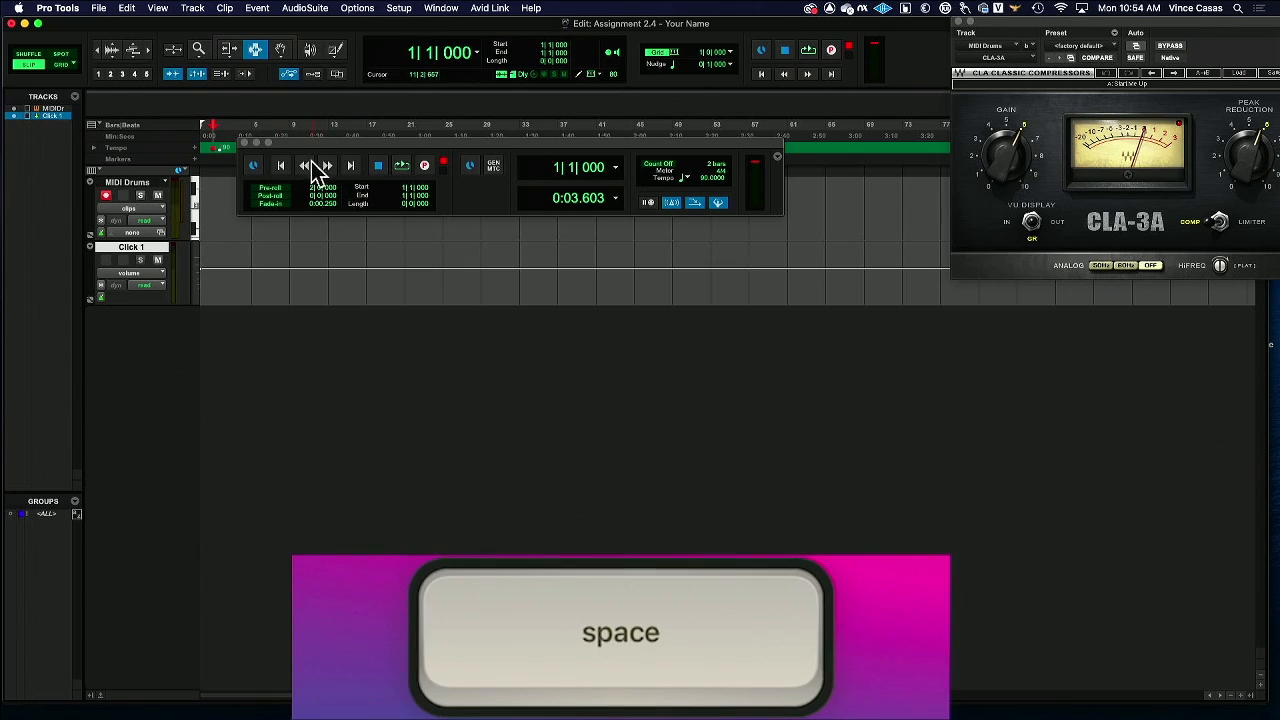
pyautogui.moveTo(303, 143); pyautogui.dragTo(300, 333)
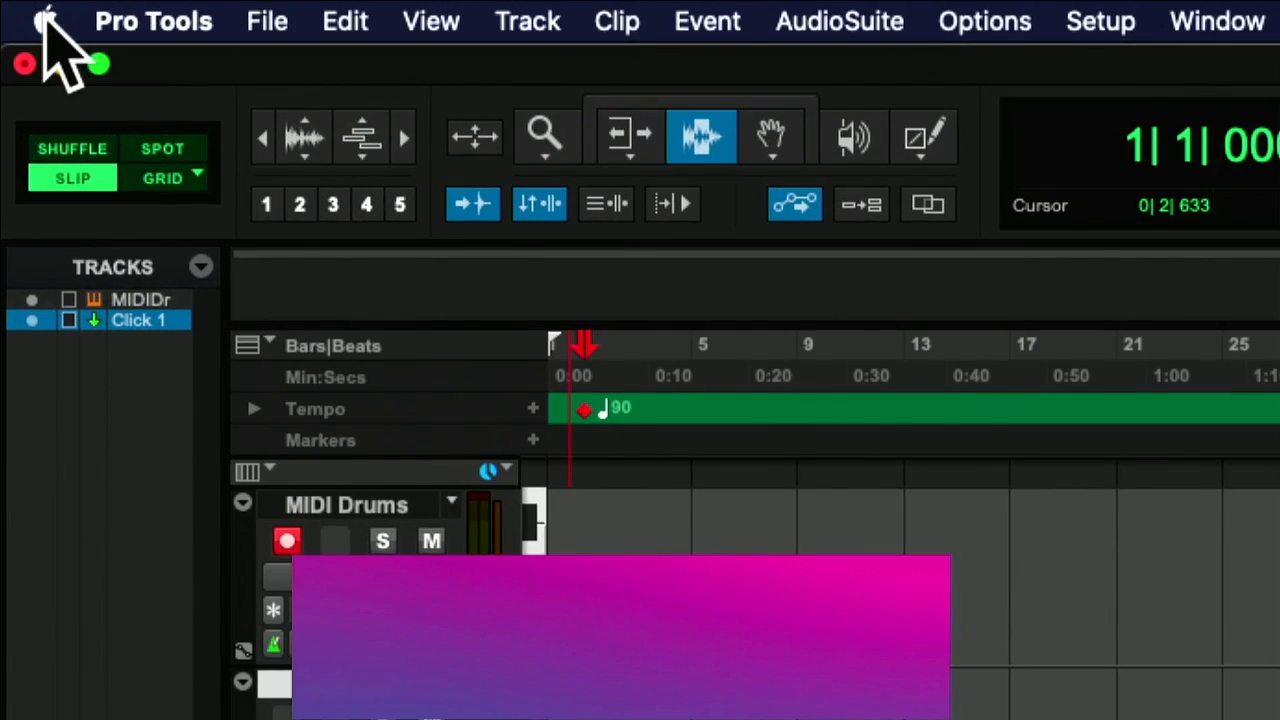
# Open the Spotlight keyboard shortcuts in the macOS System Preferences
pyautogui.click(19, 10)
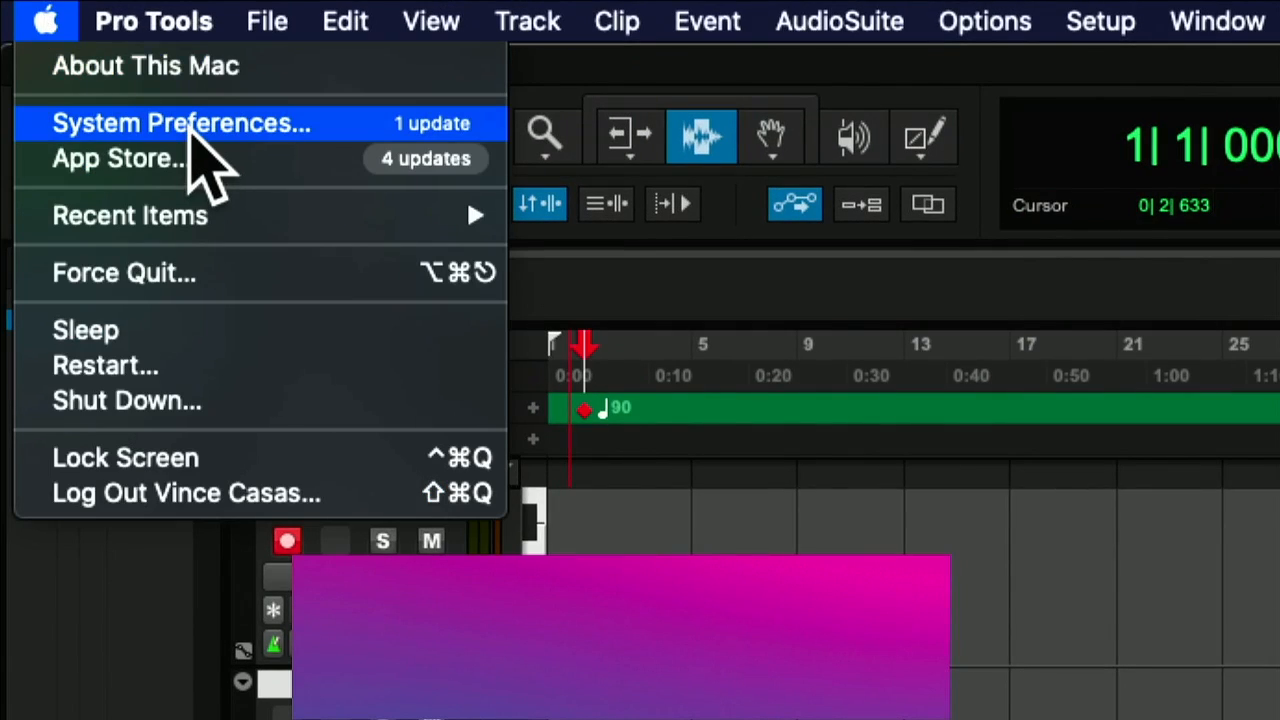
pyautogui.click(192, 128)
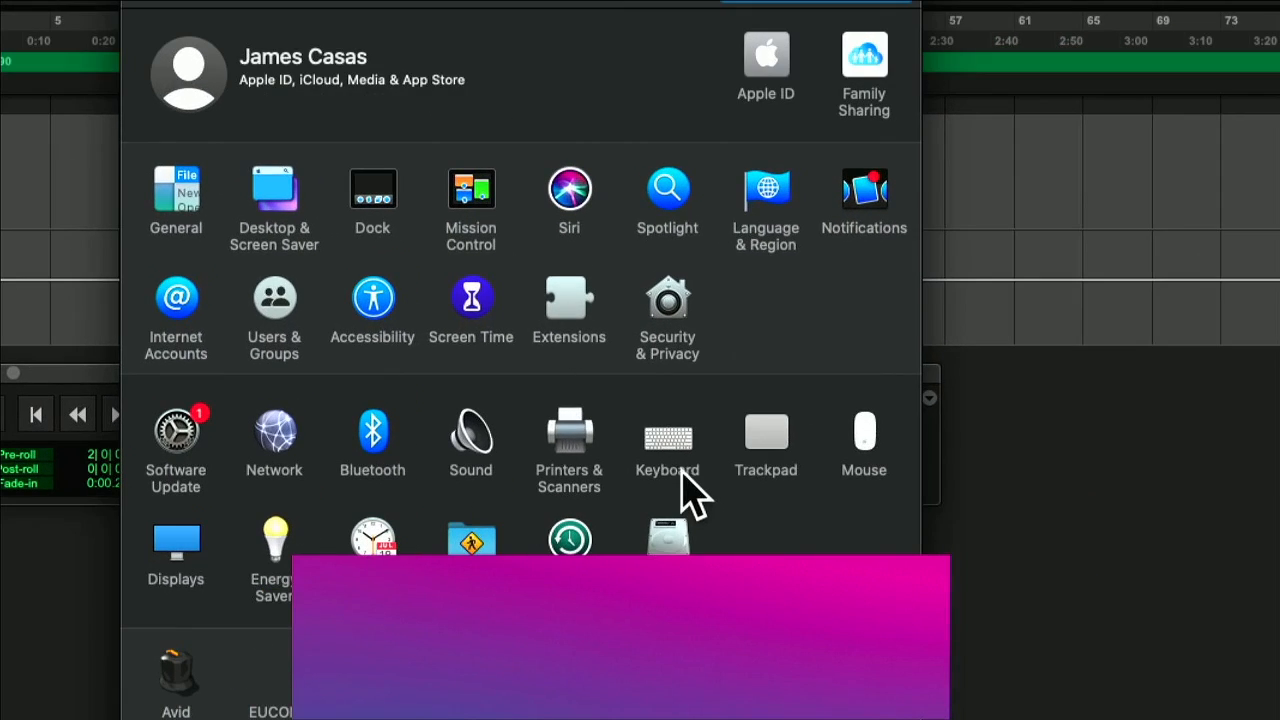
pyautogui.click(683, 476)
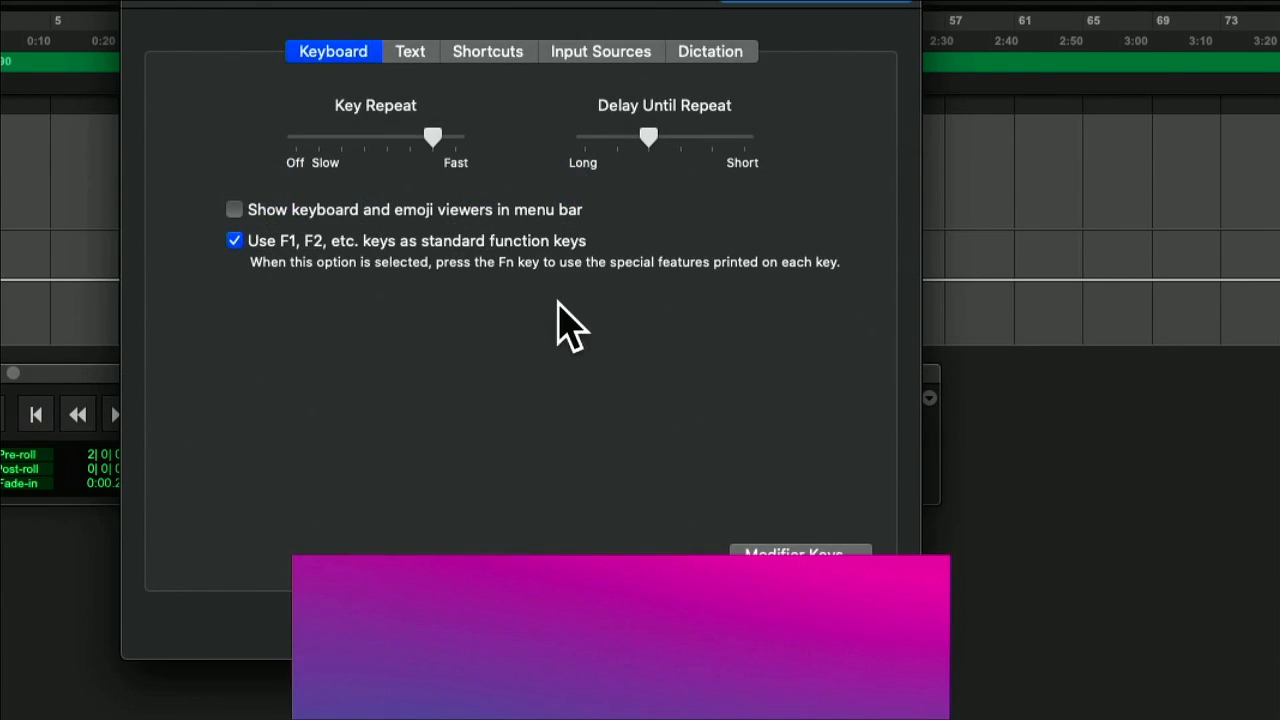
pyautogui.click(492, 55)
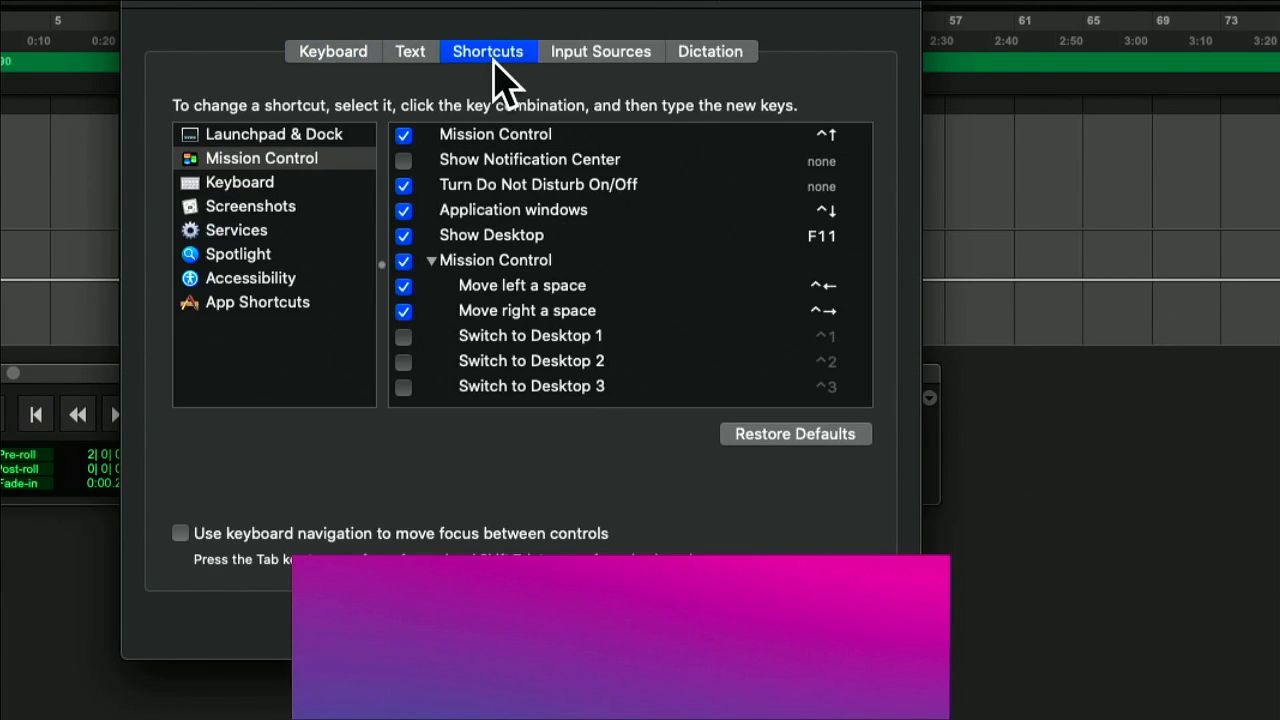
pyautogui.click(264, 257)
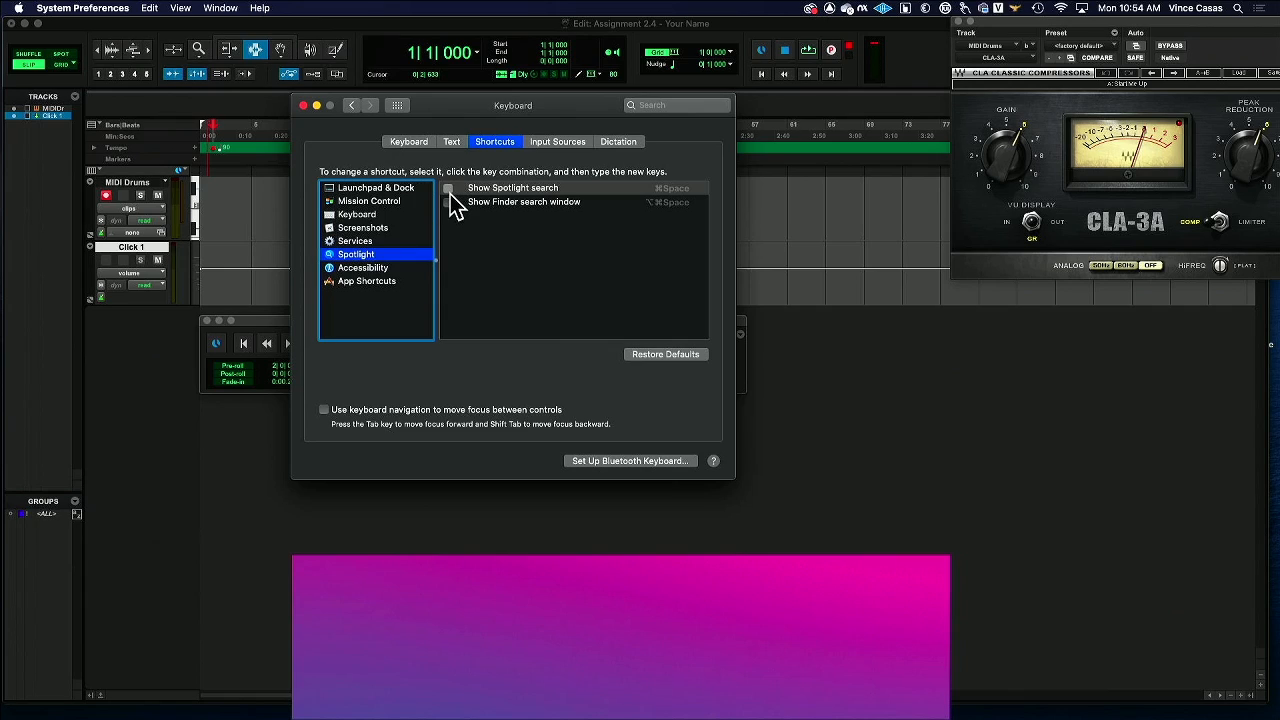
# Enable the Show Spotlight search shortcut and try it, then disable it again and close System Preferences
pyautogui.click(336, 124)
pyautogui.press('super+space')
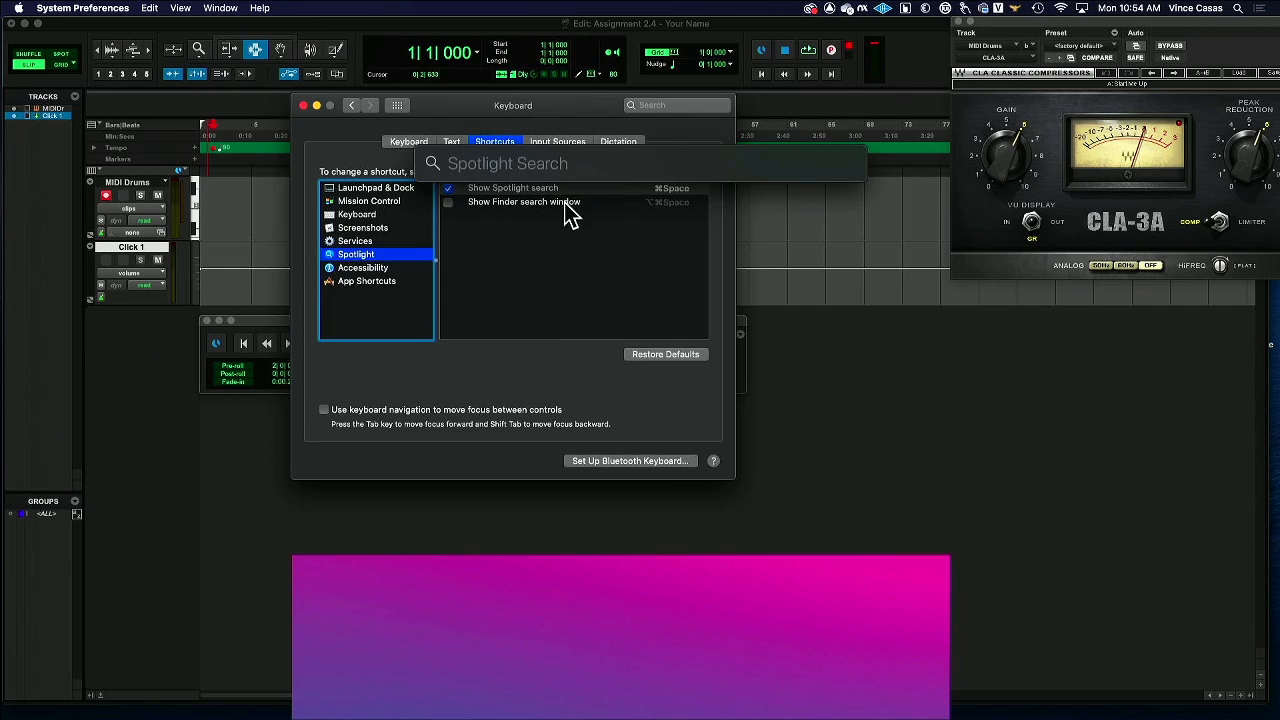
pyautogui.click(486, 191)
pyautogui.click(448, 188)
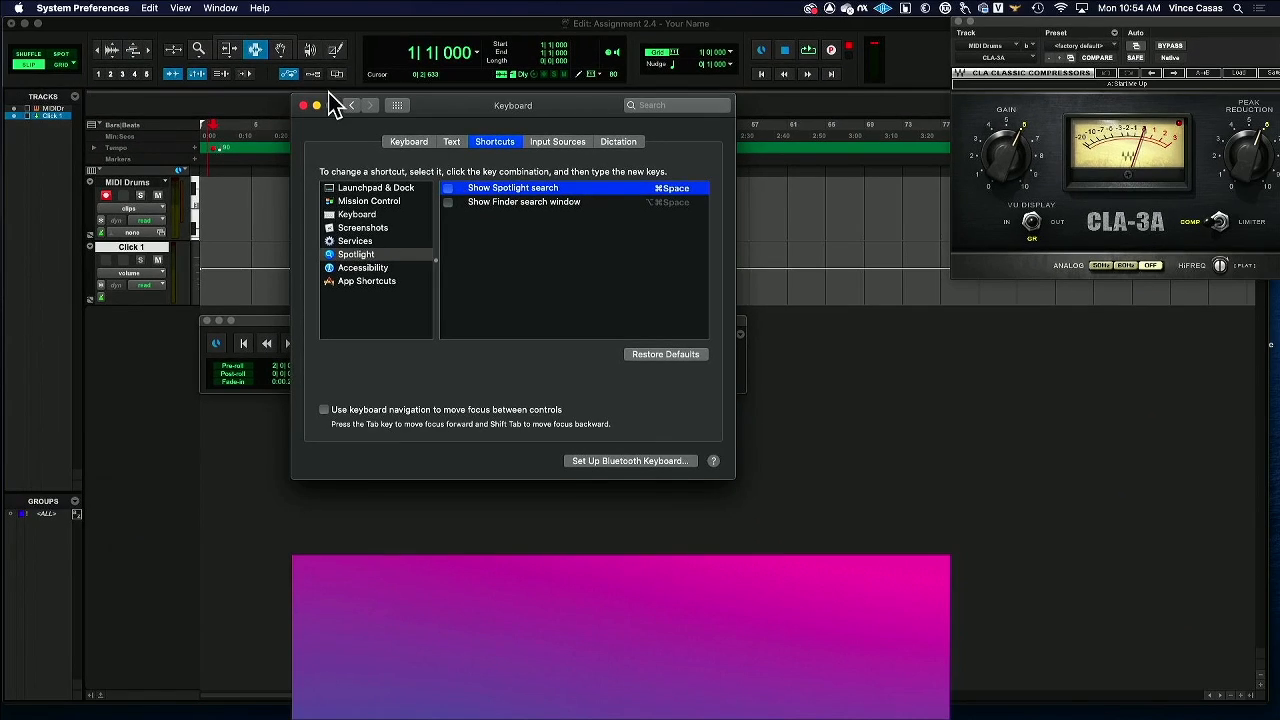
pyautogui.click(304, 106)
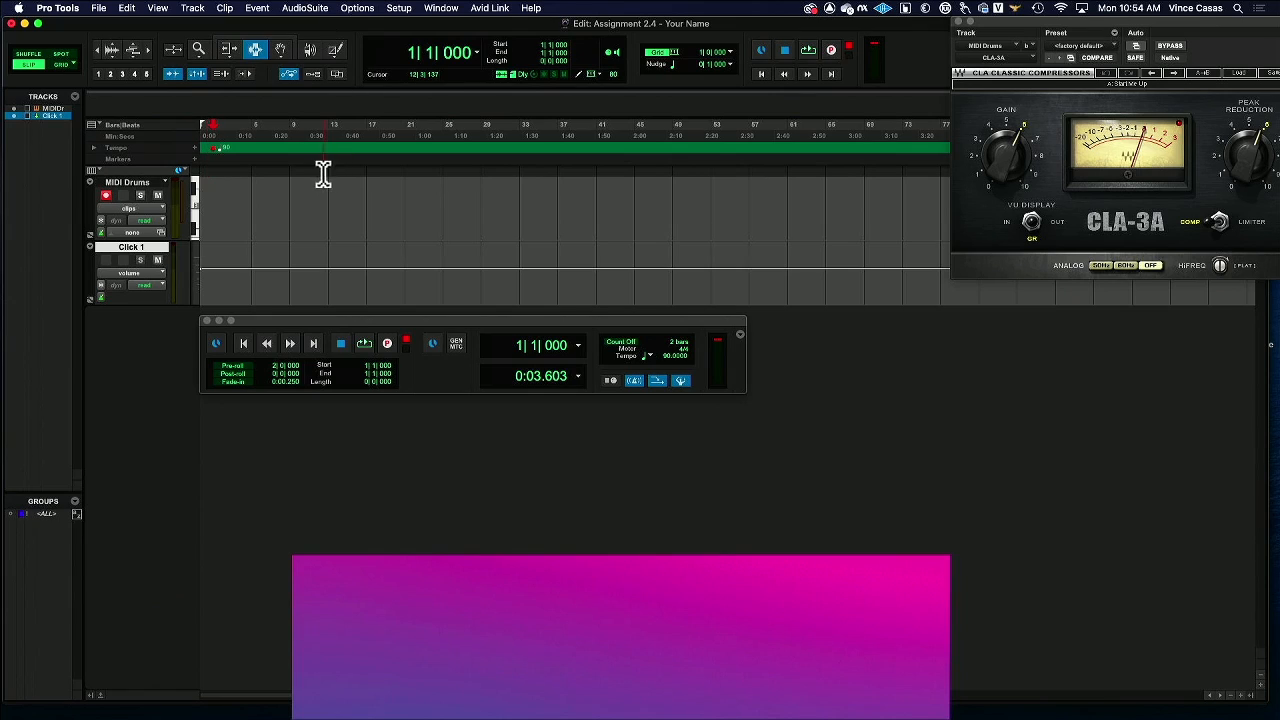
# Move the song start marker on the Tempo ruler to bar 1, and switch the edit mode to Grid
pyautogui.moveTo(216, 151); pyautogui.dragTo(184, 152)
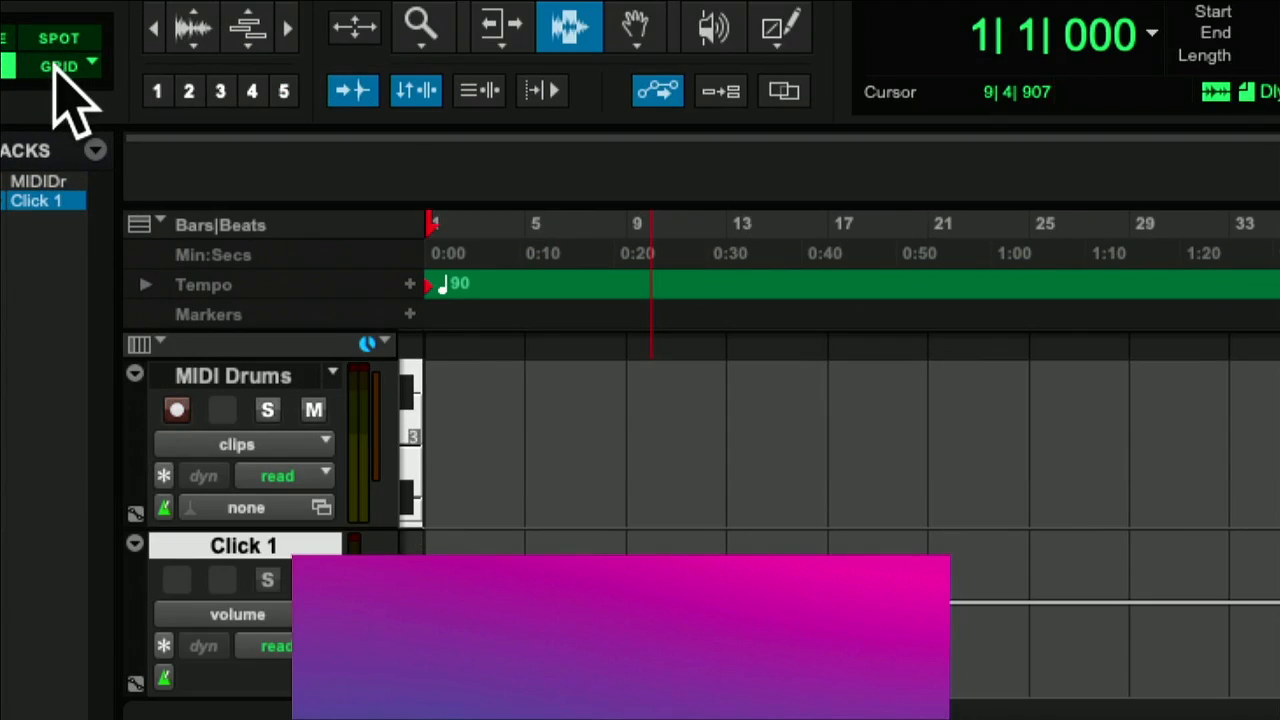
pyautogui.click(60, 65)
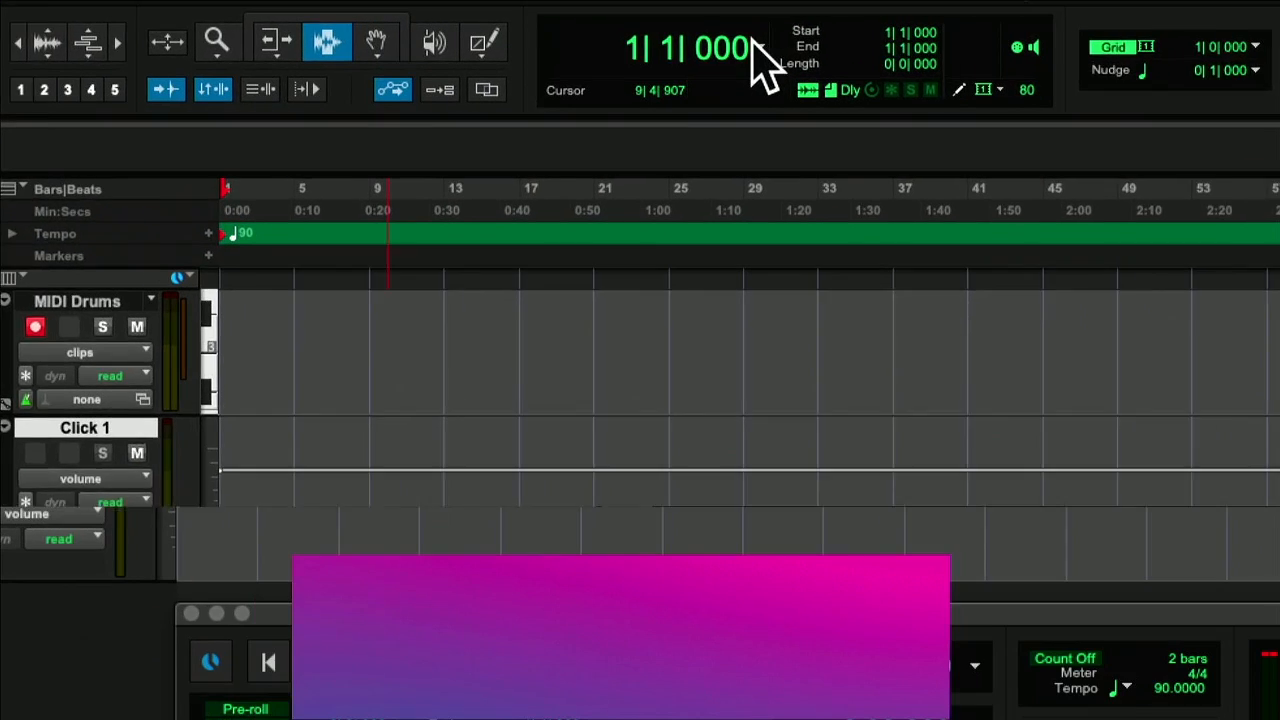
pyautogui.click(762, 52)
pyautogui.click(840, 52)
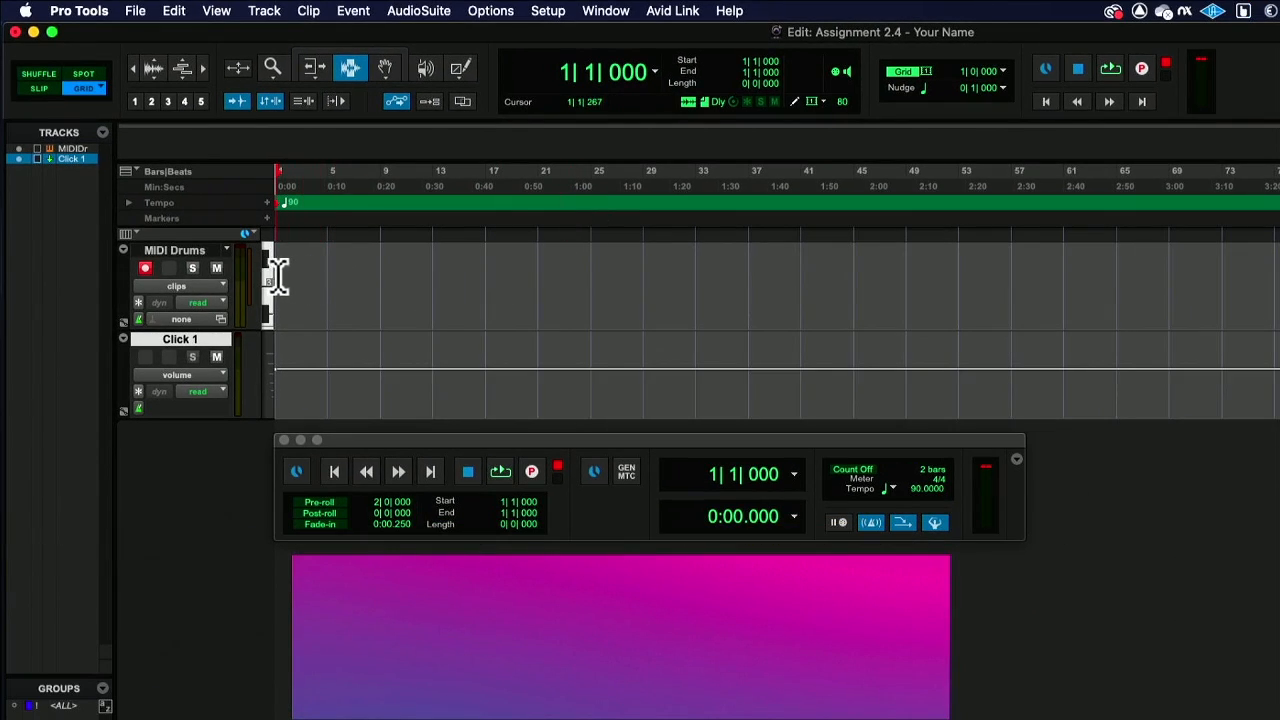
# Try a grid-snapped selection from bar 1 to bar 17 on the MIDI Drums track, and return to the session start
pyautogui.moveTo(292, 303); pyautogui.dragTo(490, 300)
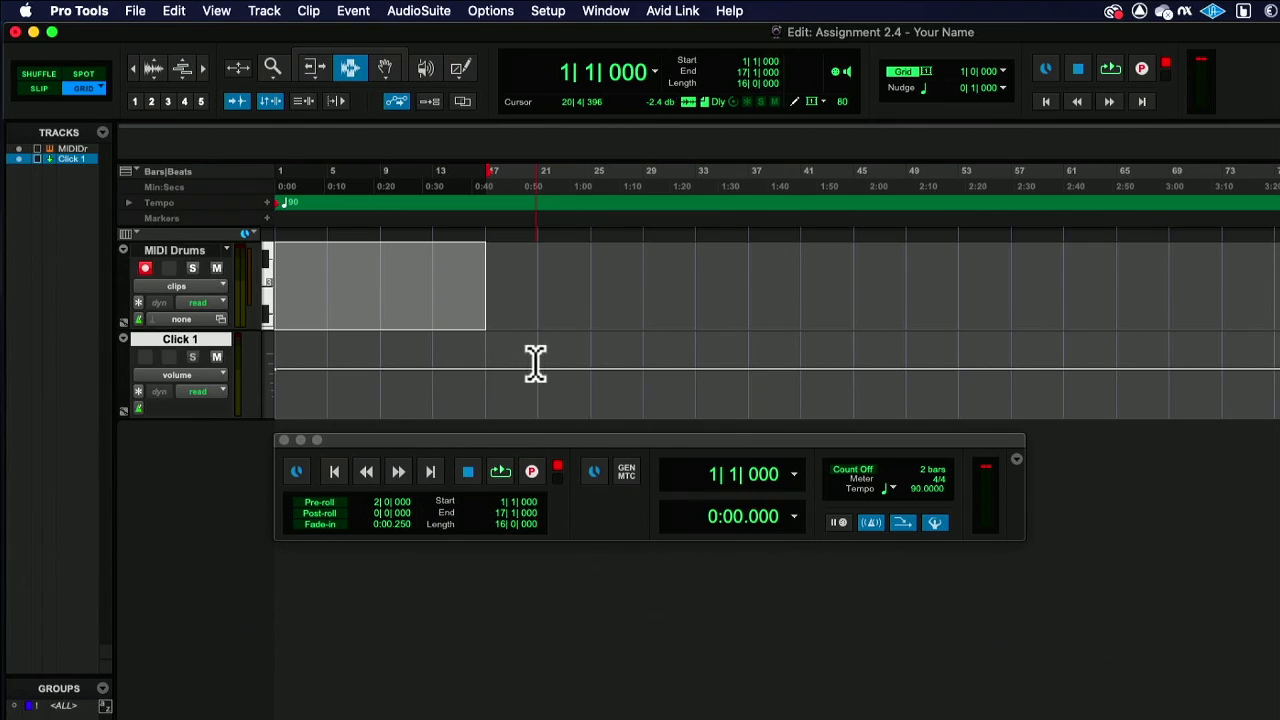
pyautogui.click(322, 300)
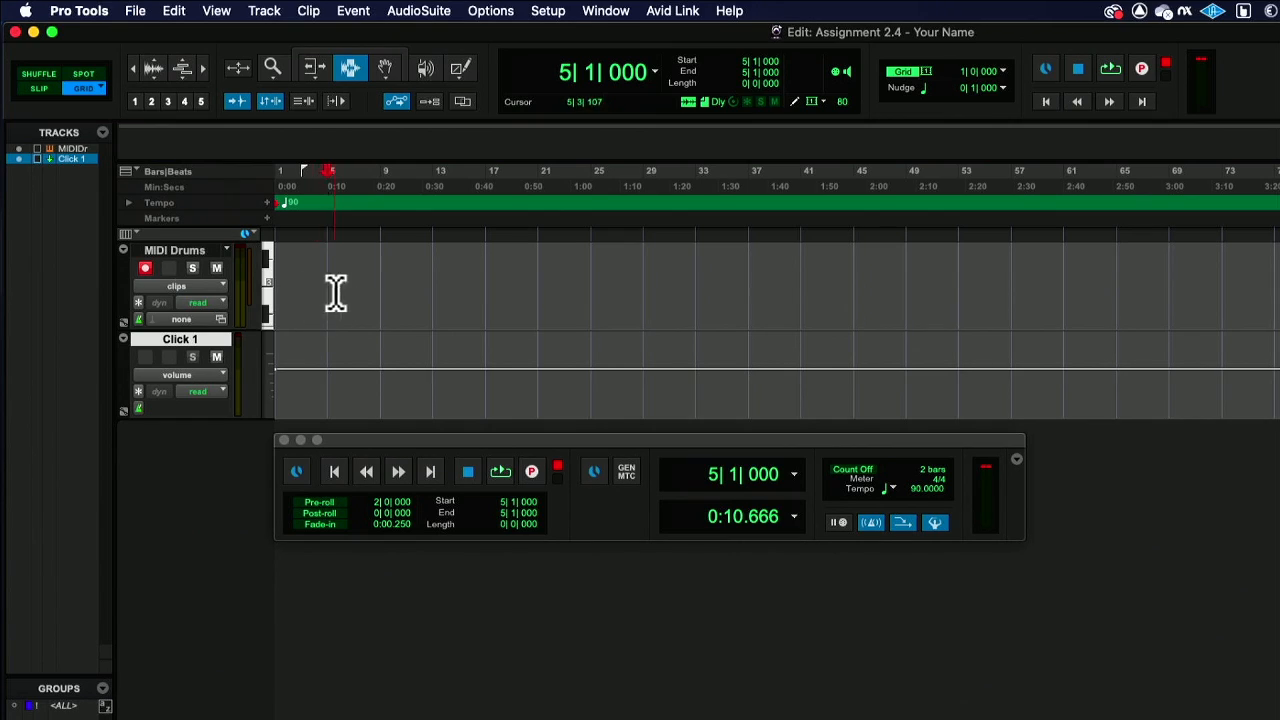
pyautogui.press('Return')
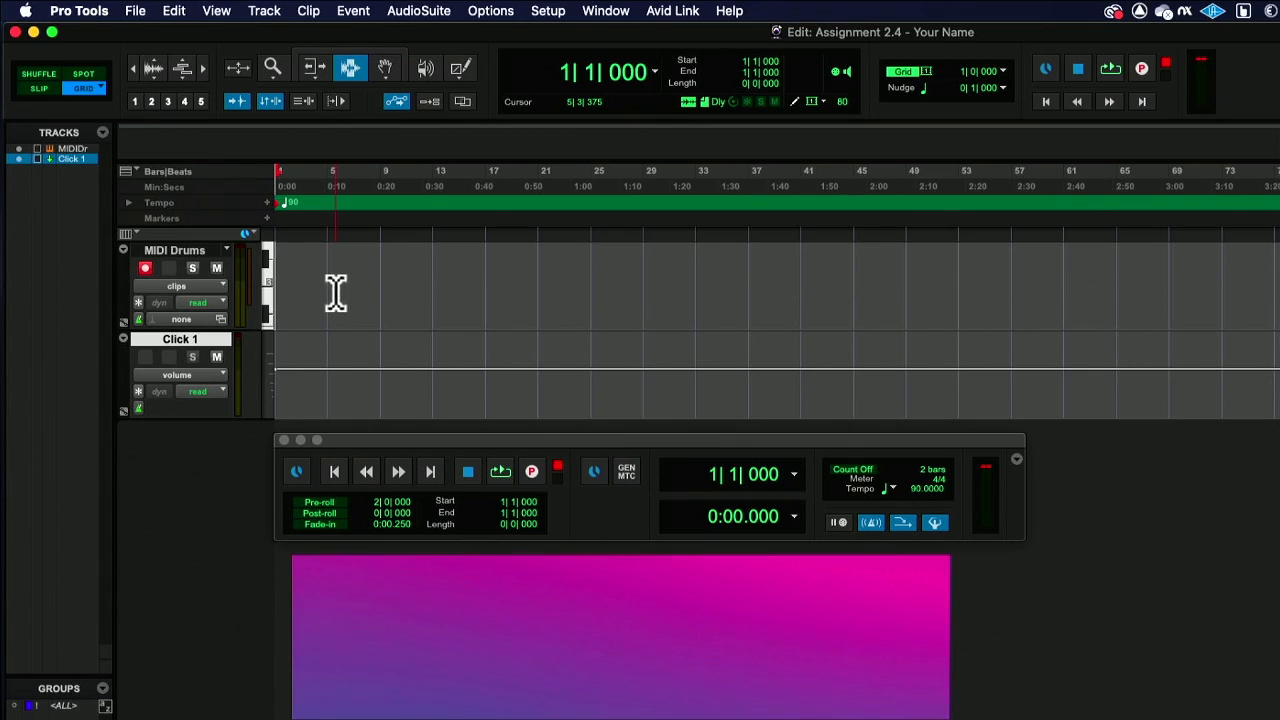
# Record a drum take on the MIDI Drums track from the session start with the click running, and stop
pyautogui.press('super+space')
pyautogui.hotkey('ctrl', 'space')
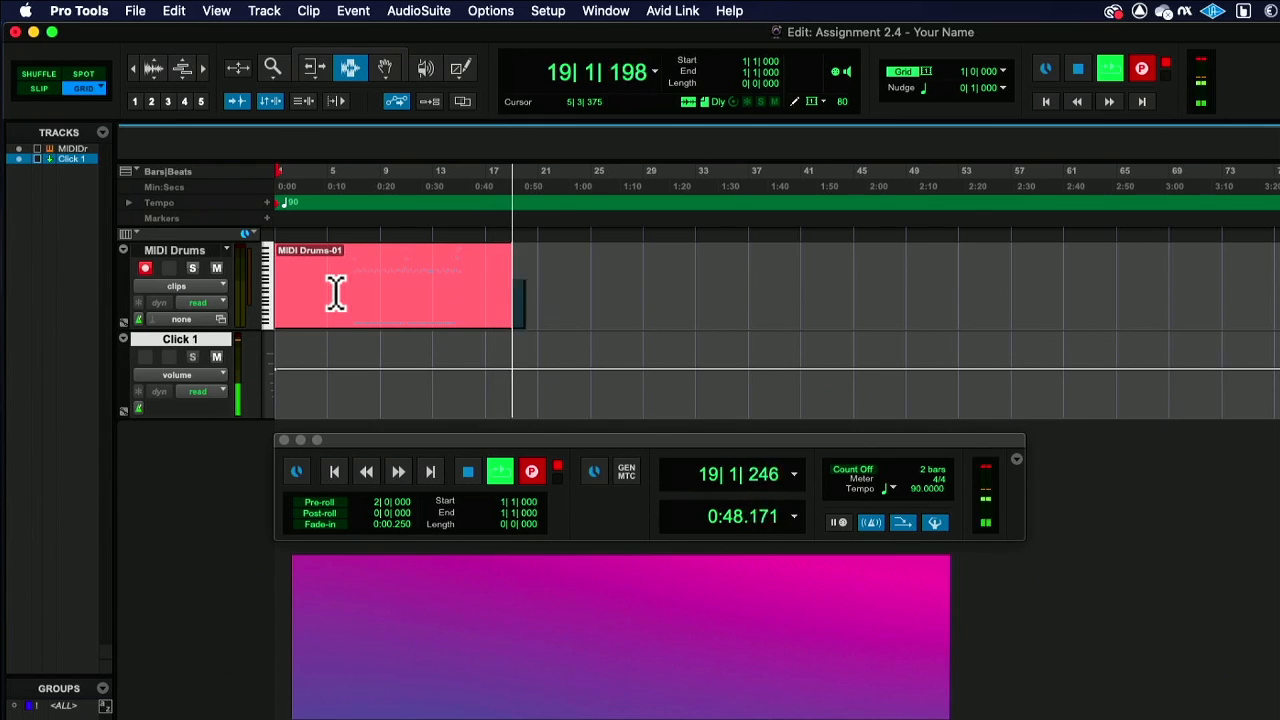
pyautogui.press('space')
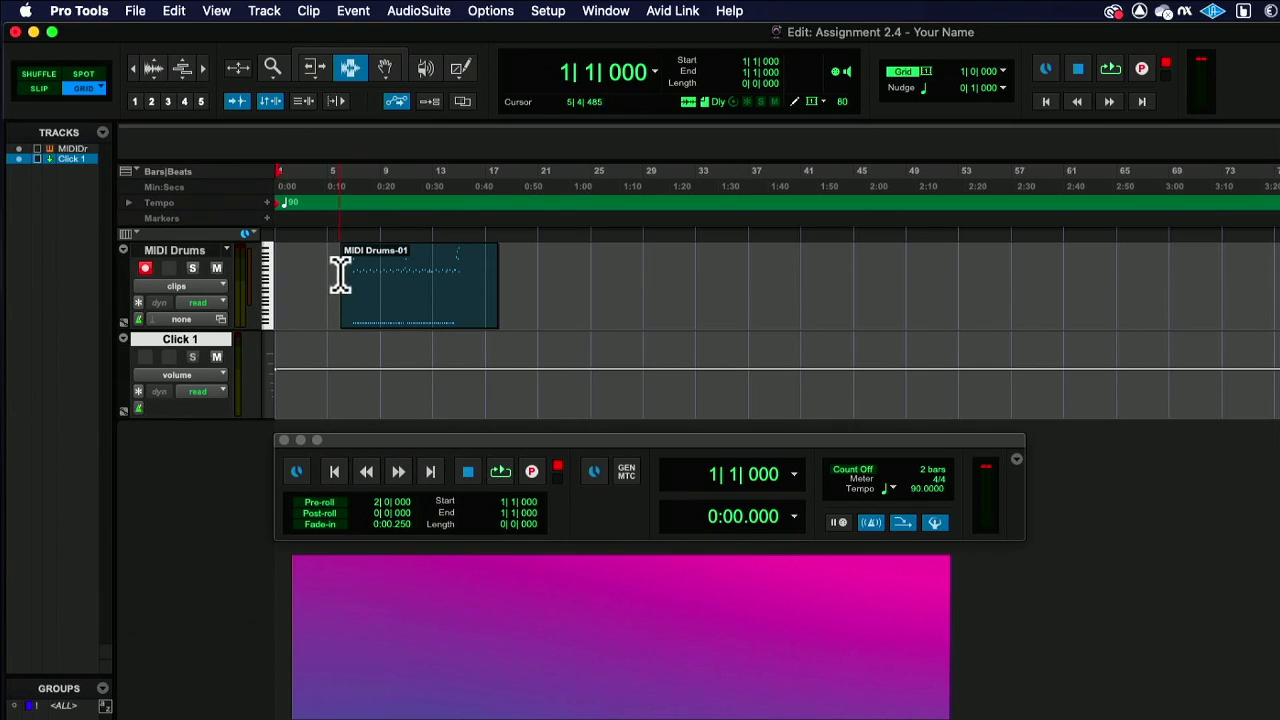
# Select bars 7 to 15 of the recorded drum clip, and zoom in to examine the played notes
pyautogui.moveTo(350, 276); pyautogui.dragTo(466, 283)
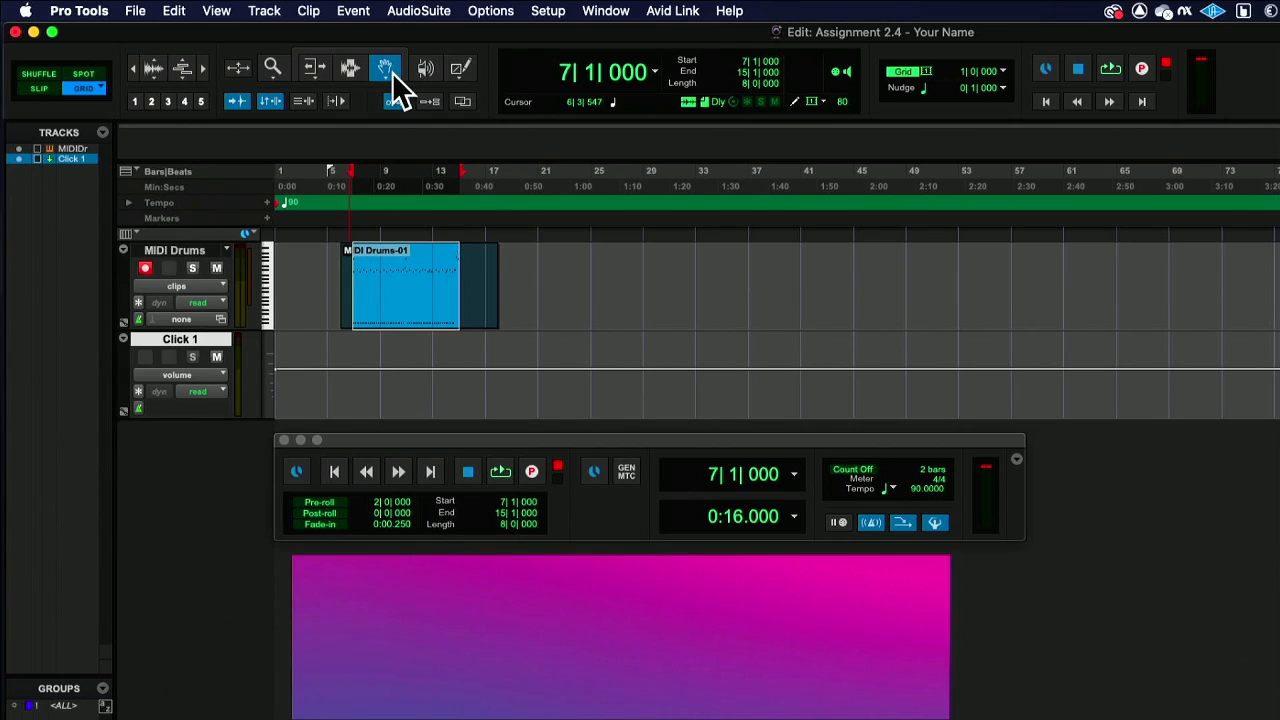
pyautogui.click(201, 67)
pyautogui.click(201, 67)
pyautogui.click(201, 67)
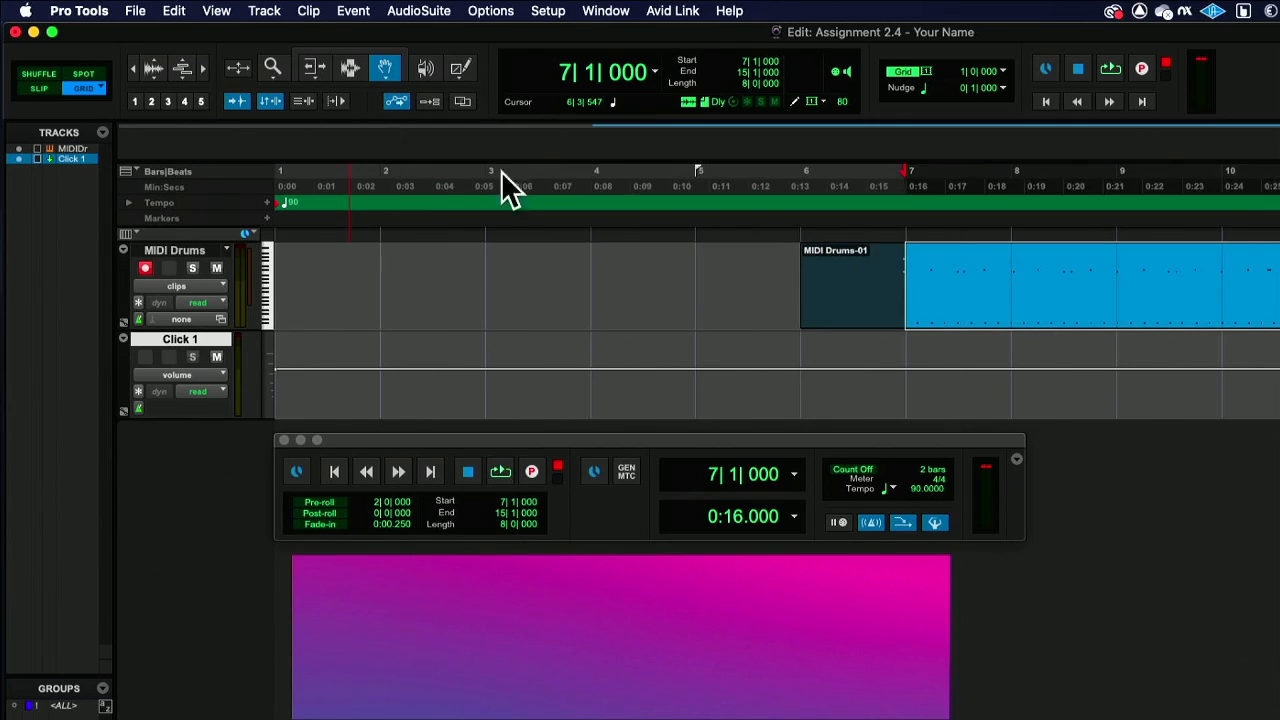
pyautogui.hscroll(10, 692, 237)
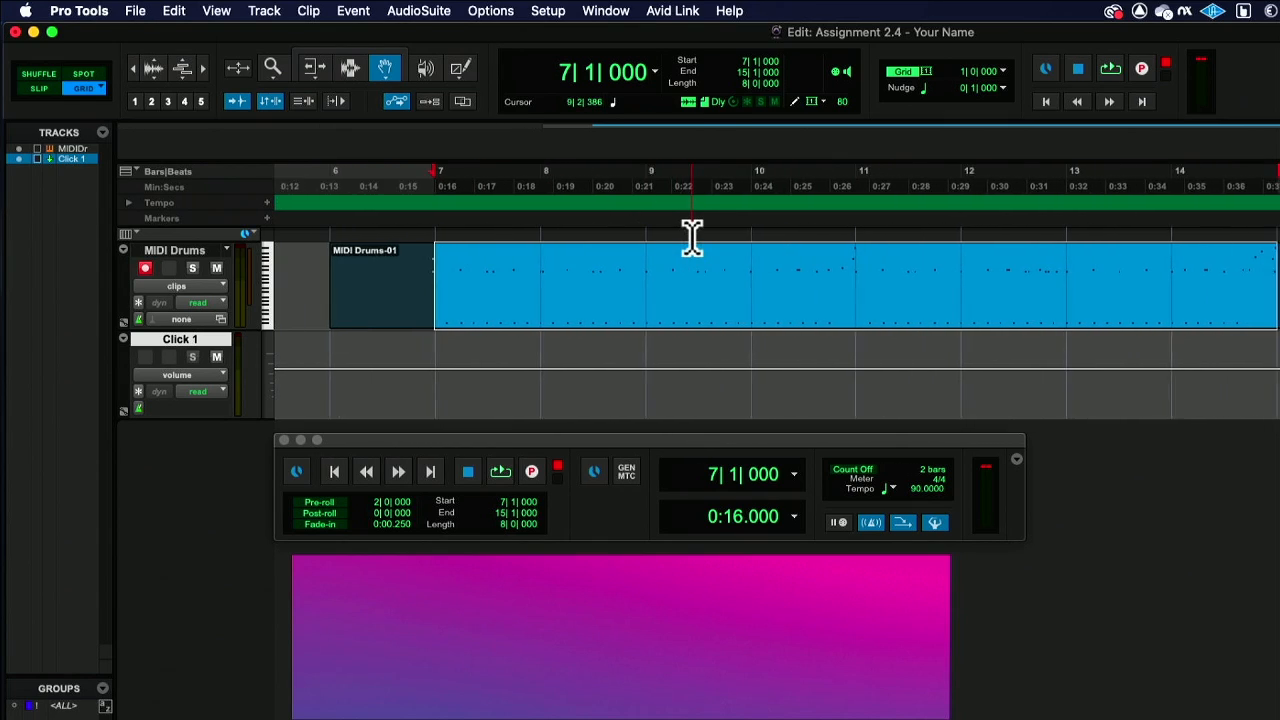
pyautogui.hscroll(4, 692, 237)
pyautogui.hscroll(-7, 692, 237)
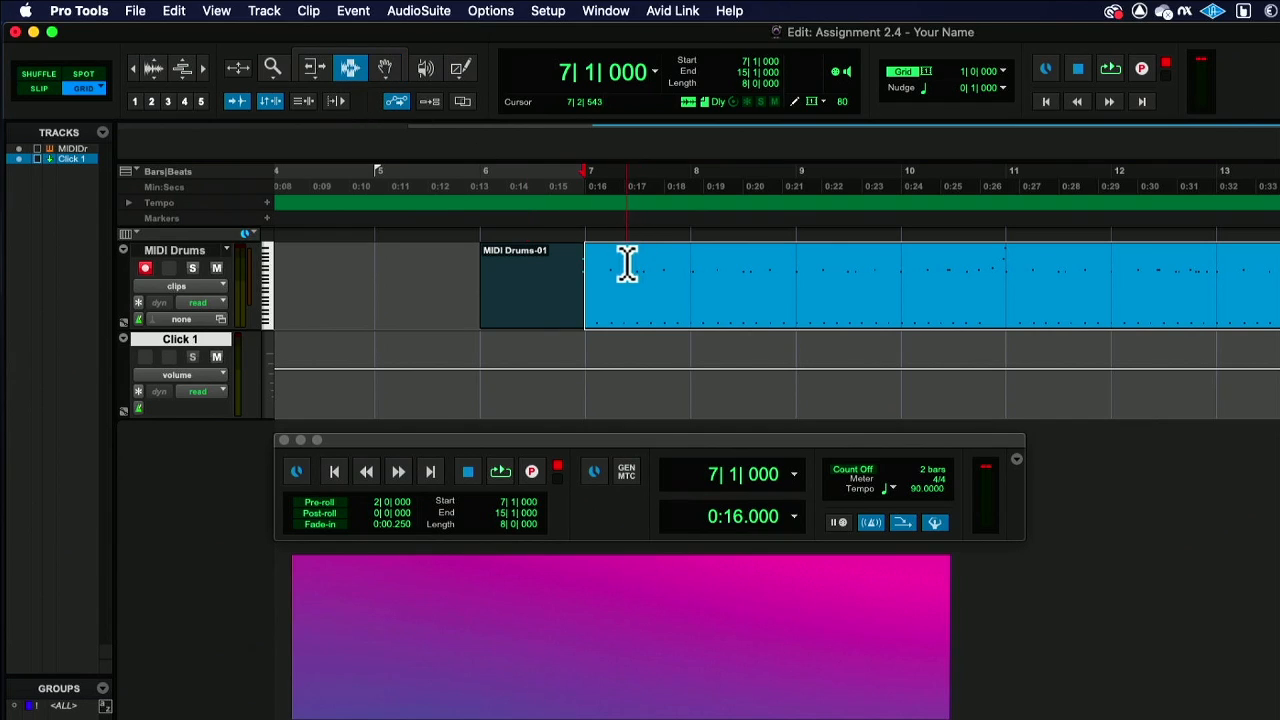
pyautogui.click(578, 290)
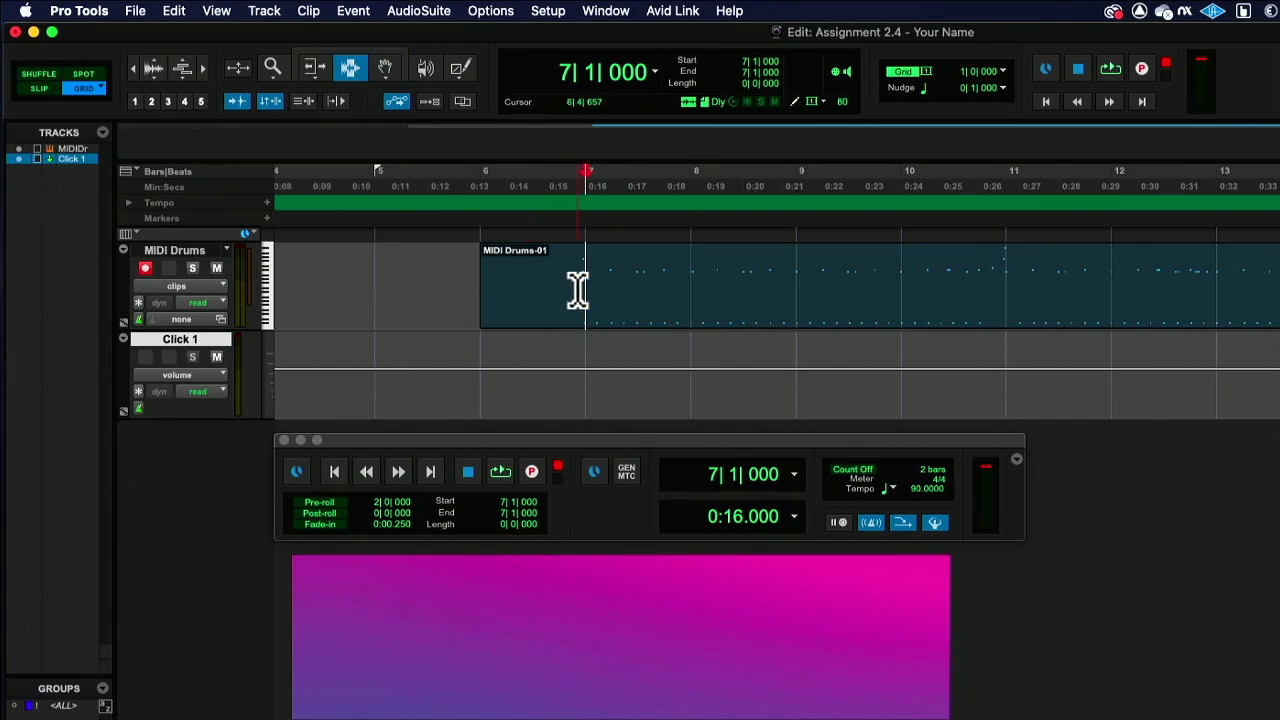
# Switch the edit mode to Slip, and play back the drum clip from just before bar 7
pyautogui.click(39, 88)
pyautogui.moveTo(590, 282); pyautogui.dragTo(583, 283)
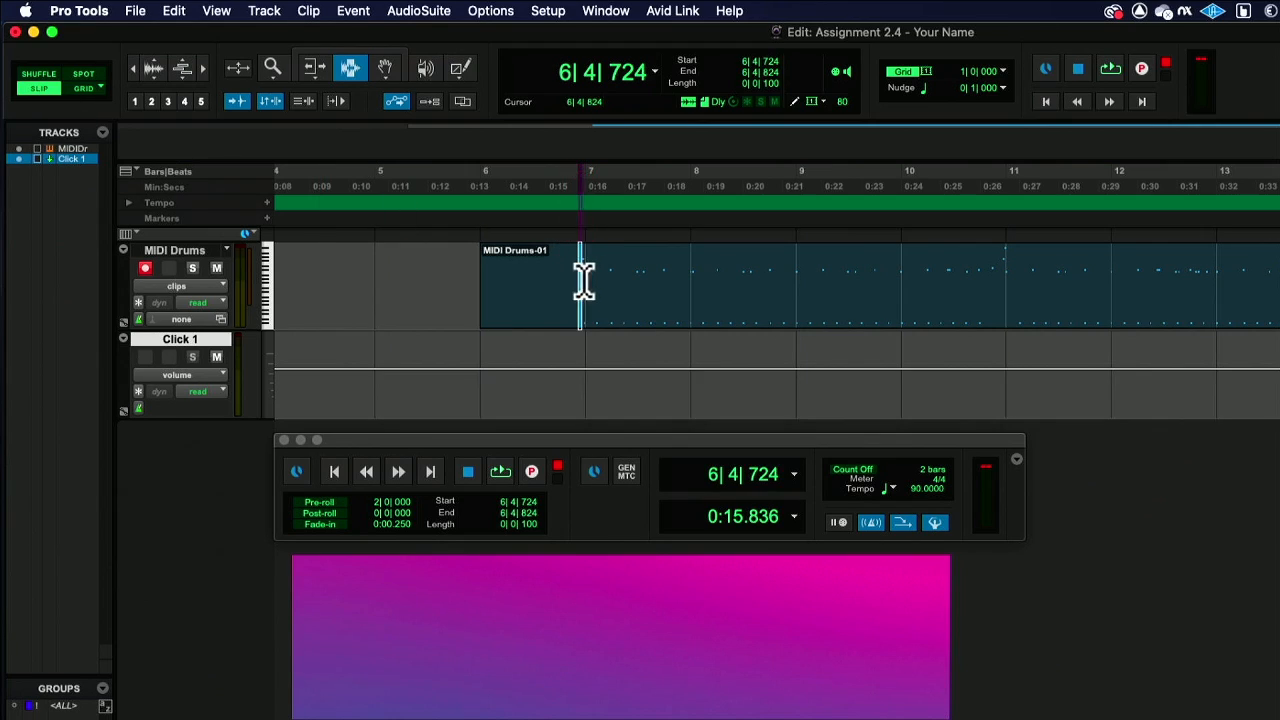
pyautogui.click(581, 283)
pyautogui.press('space')
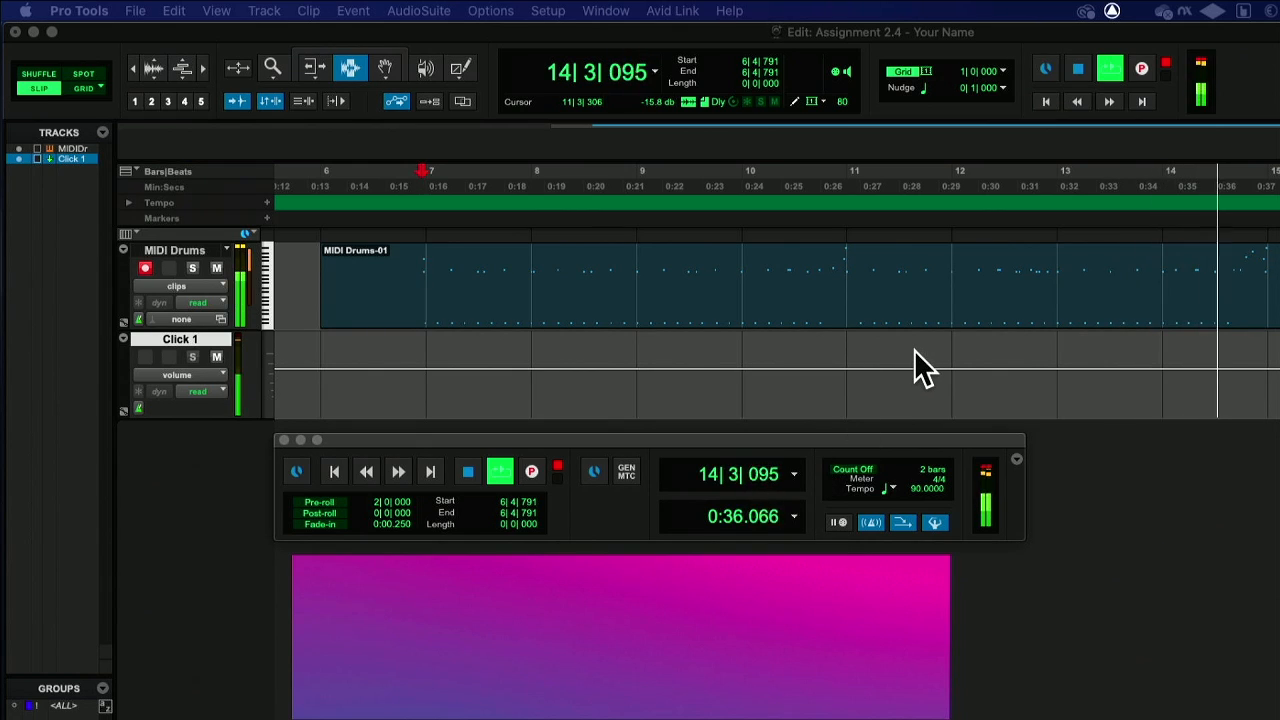
pyautogui.press('space')
# Save the session, and play the drum clip from 6|4|690 while punching in a new recording pass
pyautogui.click(781, 345)
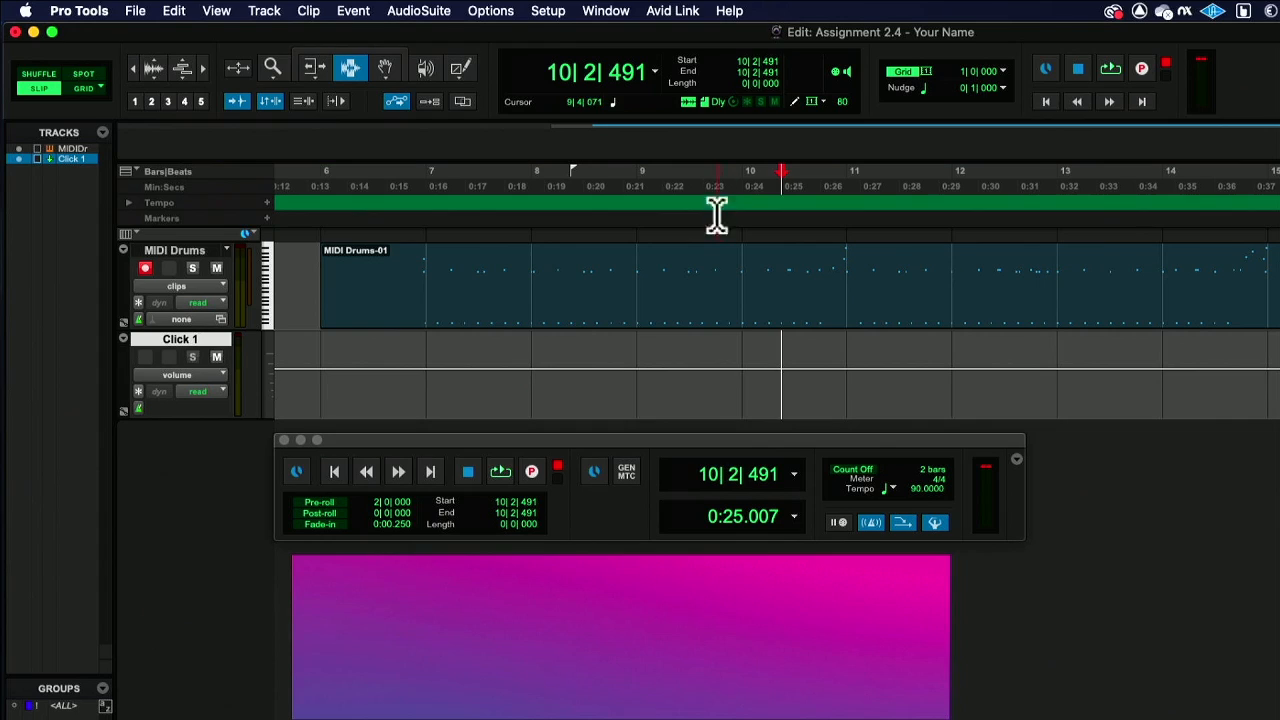
pyautogui.click(632, 293)
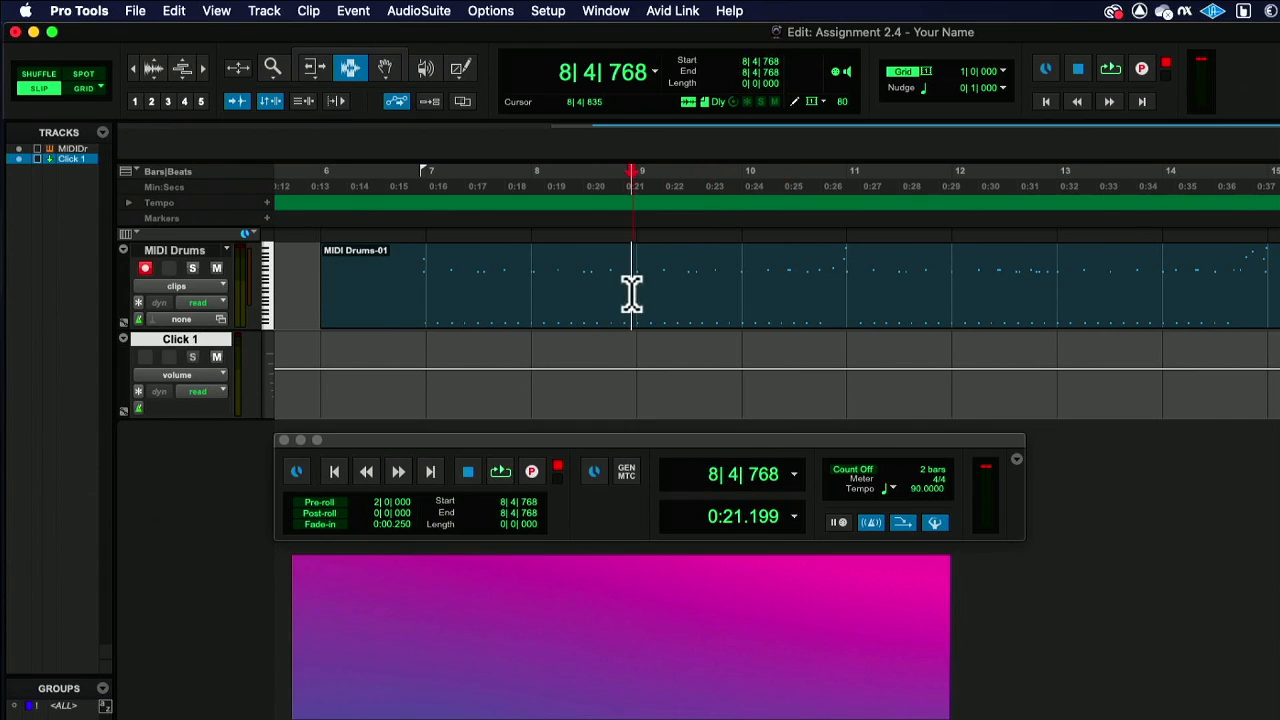
pyautogui.click(420, 291)
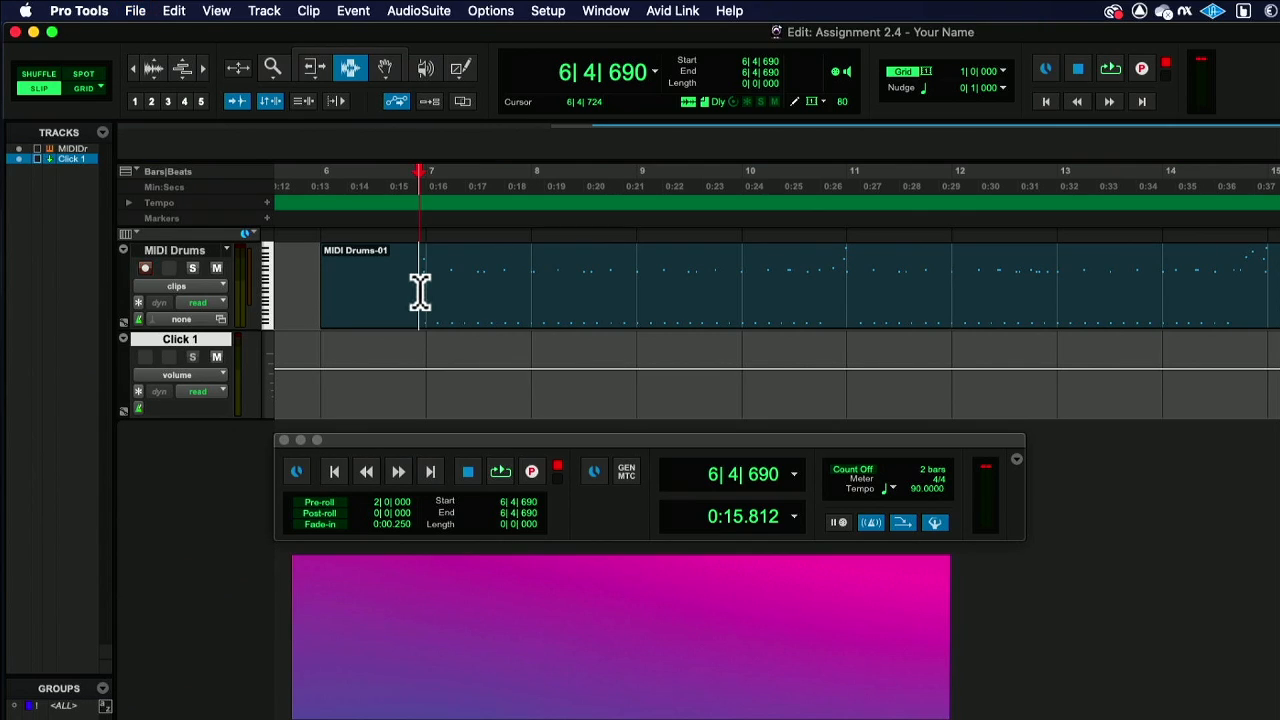
pyautogui.press('super+s')
pyautogui.press('space')
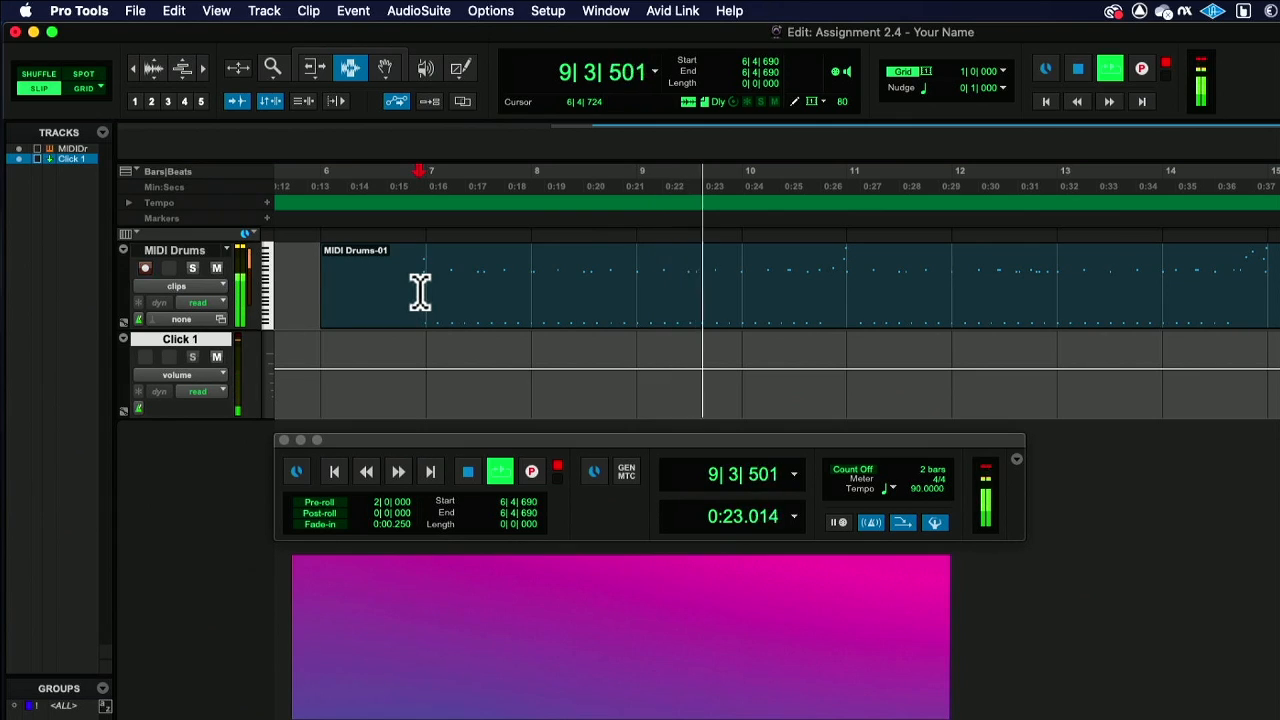
pyautogui.press('super+space')
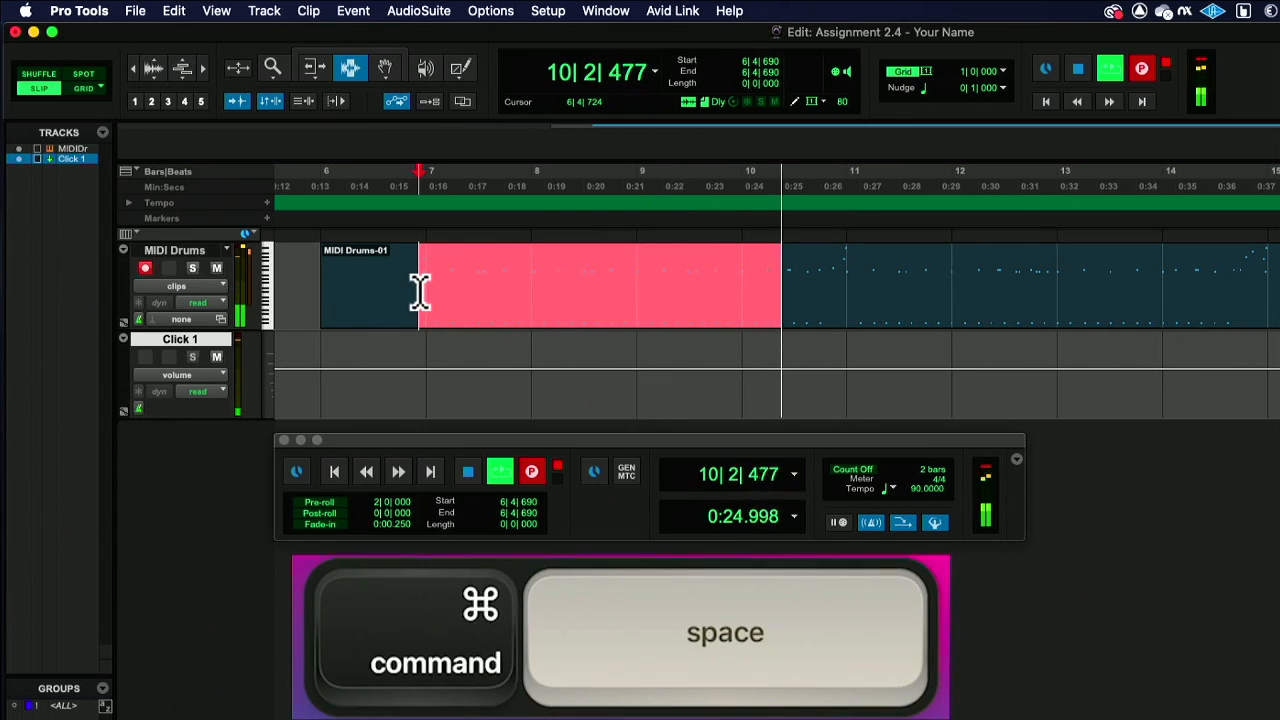
pyautogui.press('space')
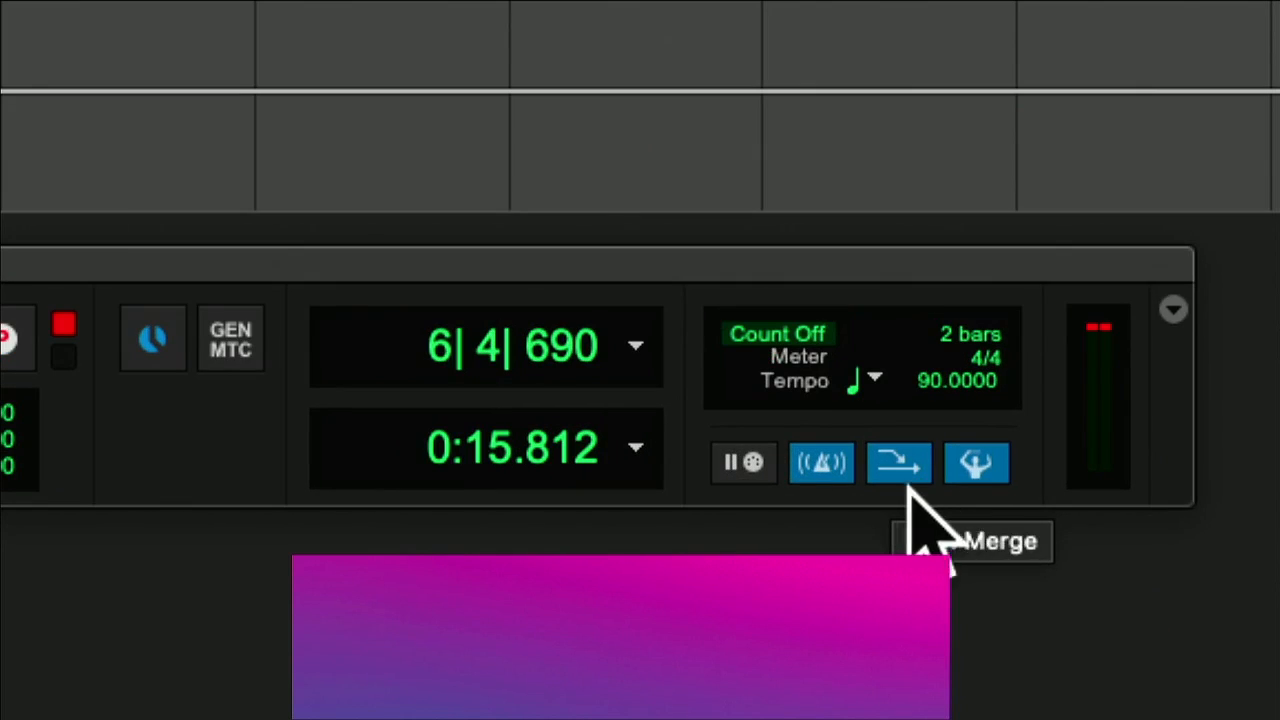
# Turn off MIDI Merge, and punch in another recording pass over the drum clip during playback from 6|4|690
pyautogui.click(903, 476)
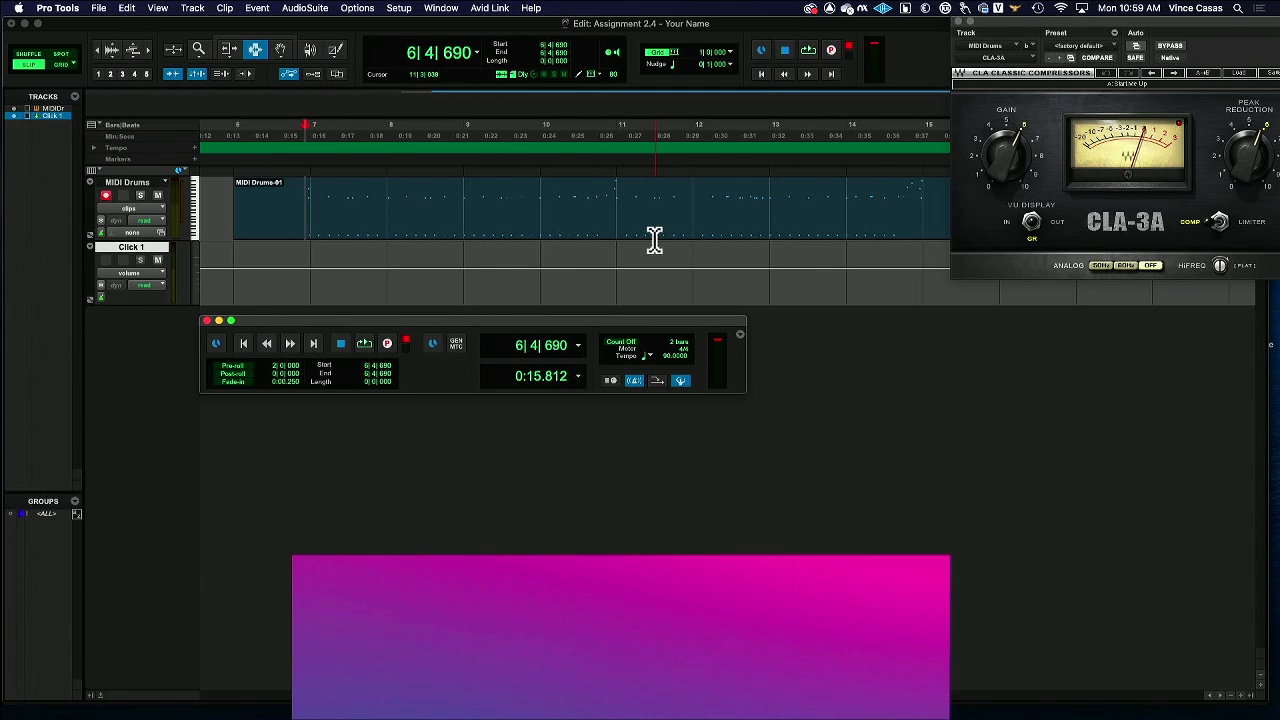
pyautogui.press('space')
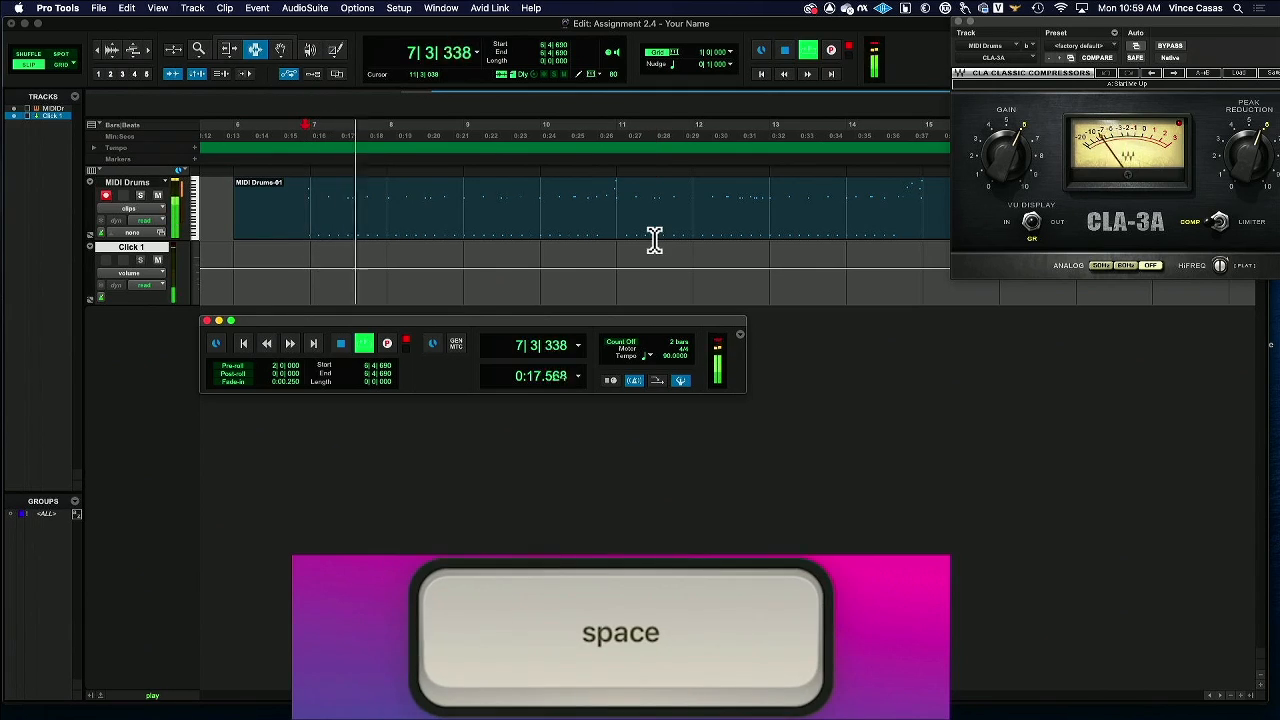
pyautogui.press('super+space')
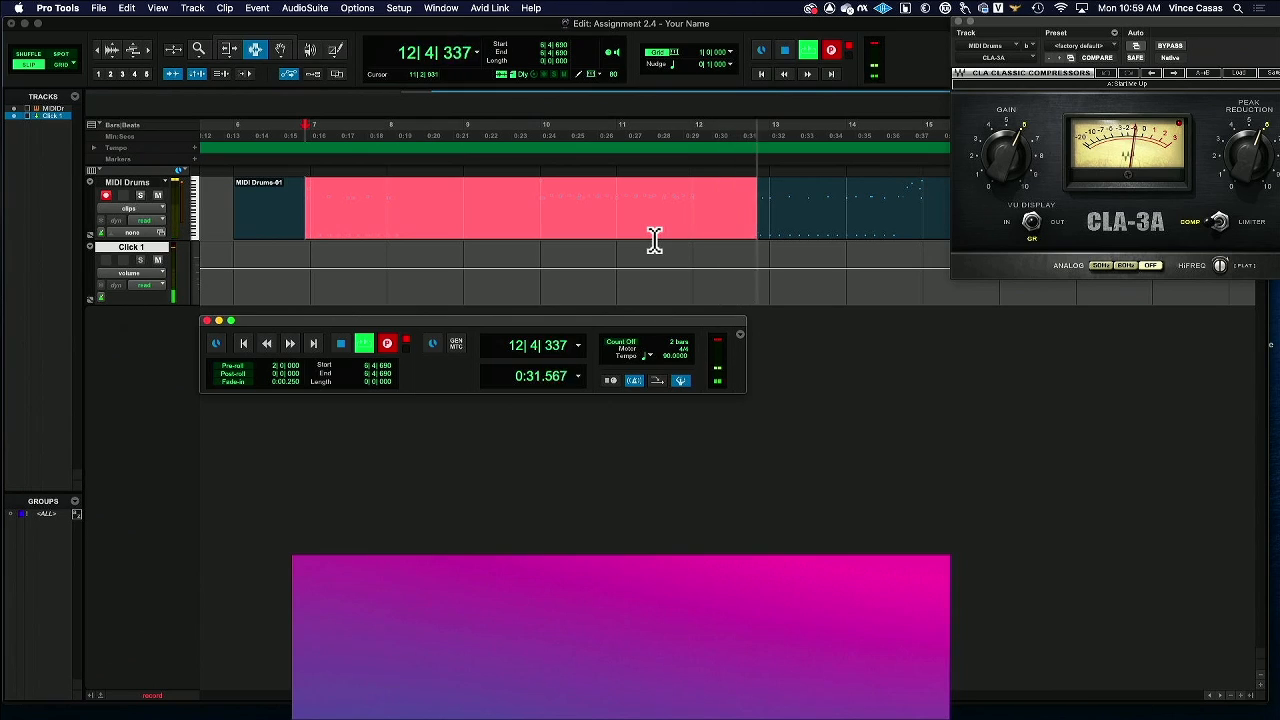
pyautogui.press('space')
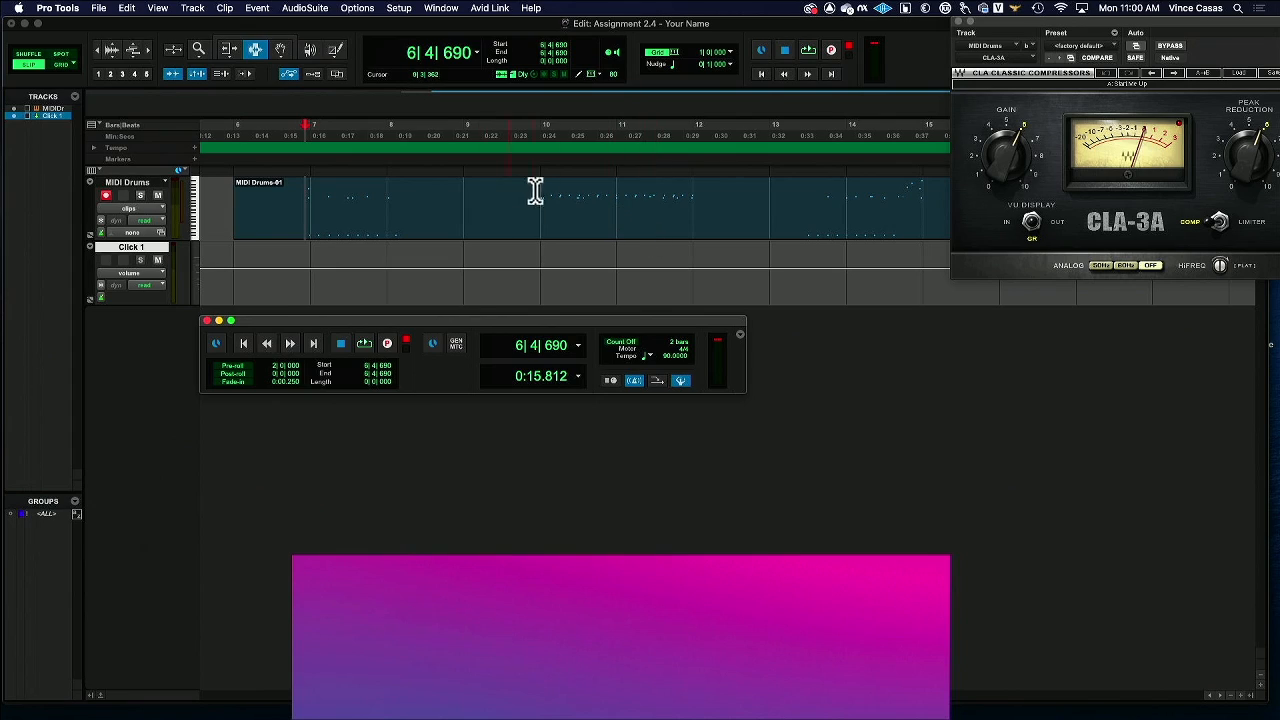
# Highlight the replaced stretches of the drum clip, and undo the last punch-in recording
pyautogui.moveTo(534, 202); pyautogui.dragTo(703, 214)
pyautogui.moveTo(412, 193); pyautogui.dragTo(566, 204)
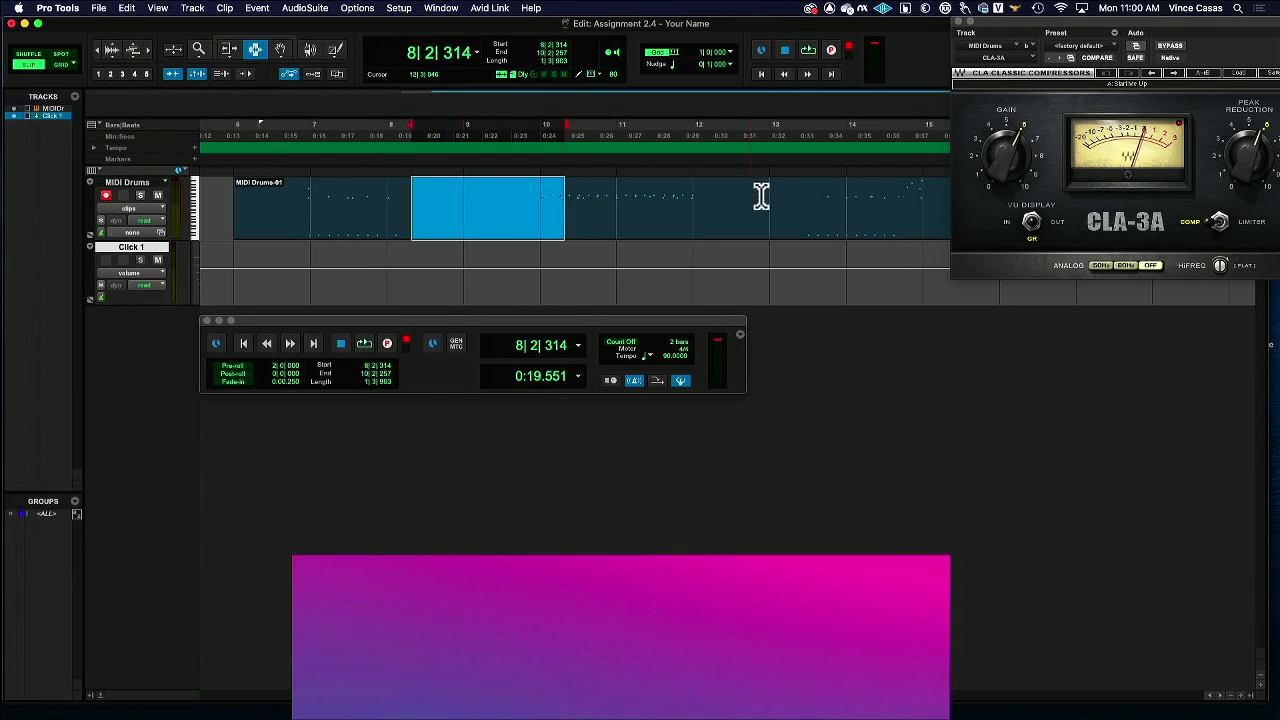
pyautogui.moveTo(761, 197); pyautogui.dragTo(780, 202)
pyautogui.moveTo(492, 216); pyautogui.dragTo(542, 222)
pyautogui.click(577, 236)
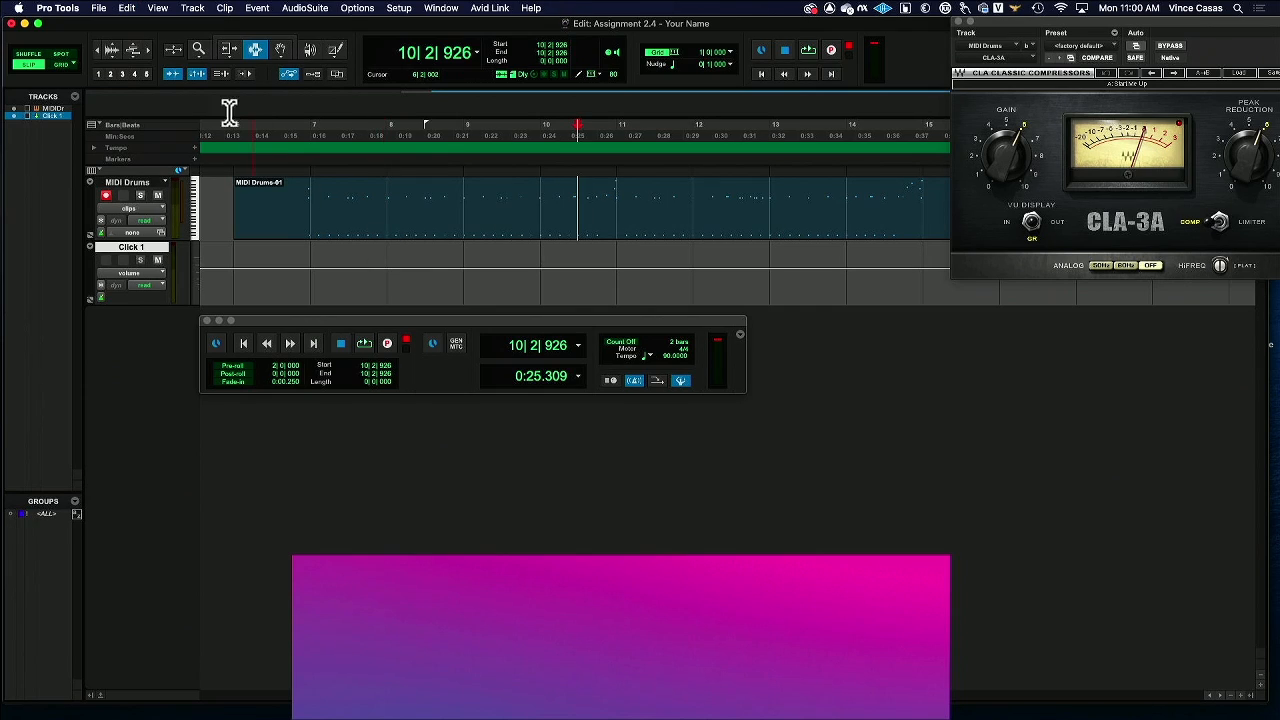
# Redo the undone punch-in recording on the MIDI Drums track, and play the clip from 6|4|490 through the replaced stretches
pyautogui.click(127, 8)
pyautogui.click(155, 37)
pyautogui.click(301, 207)
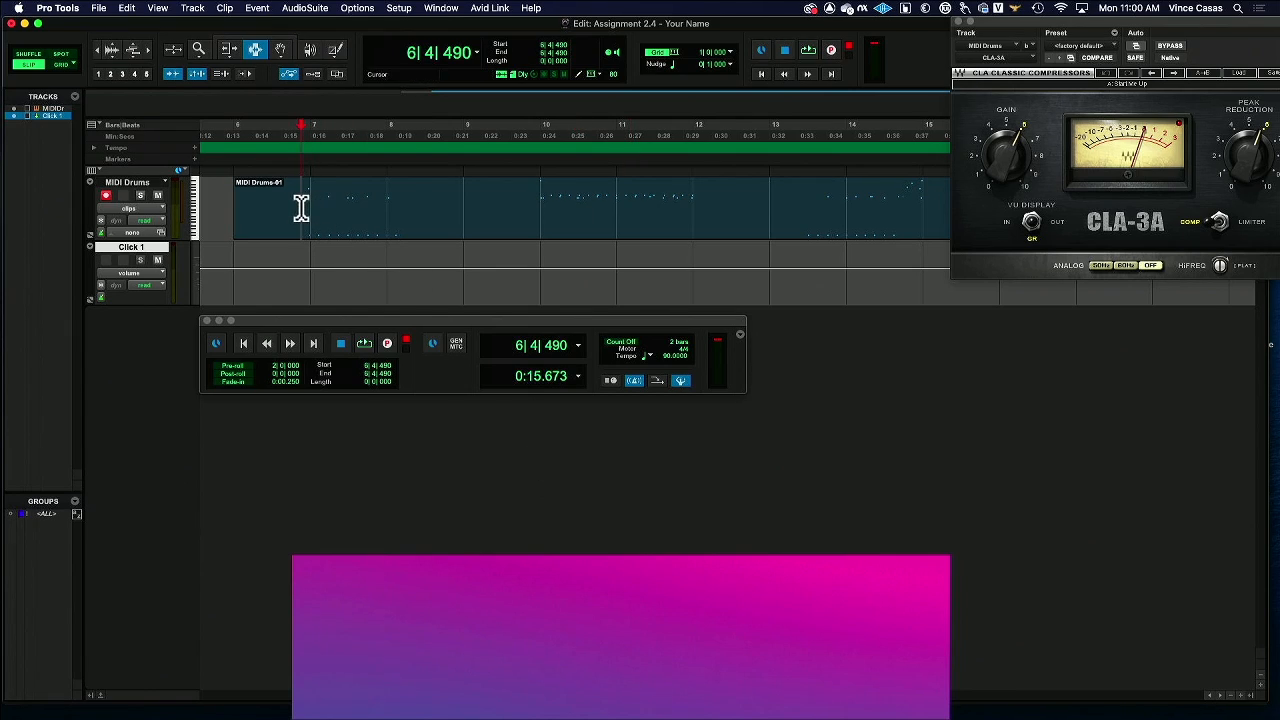
pyautogui.press('space')
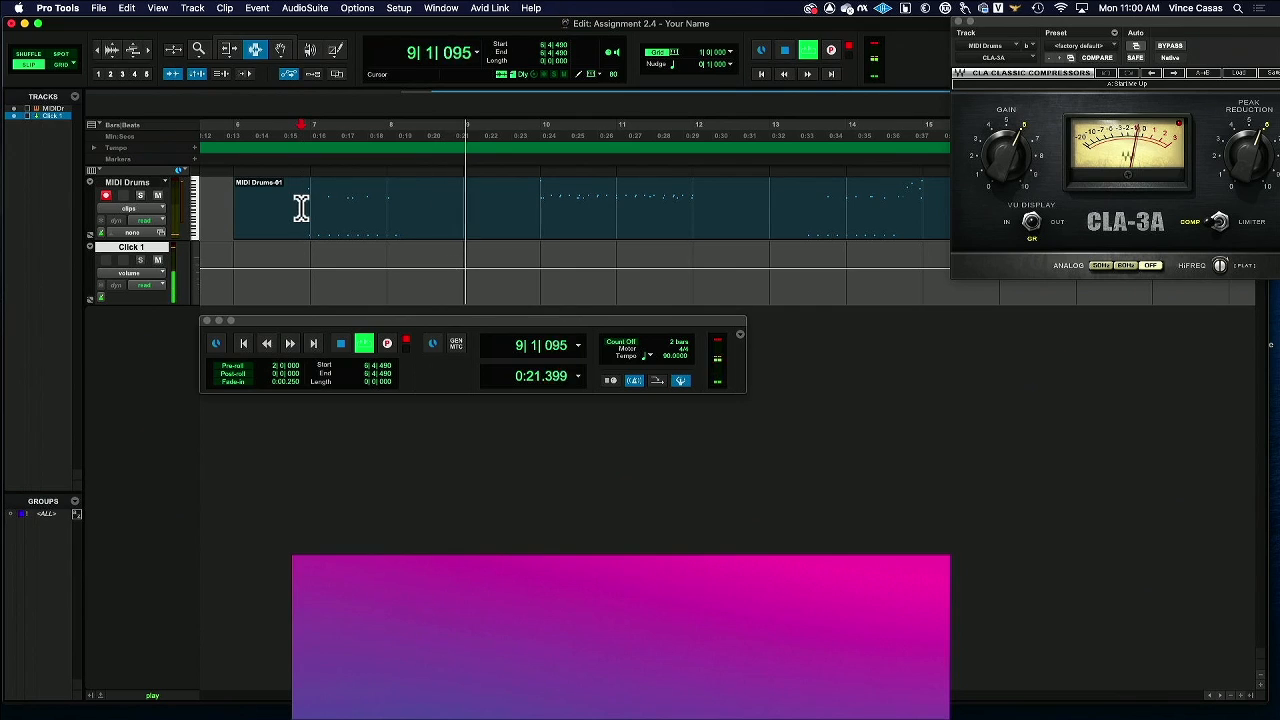
pyautogui.press('super+space')
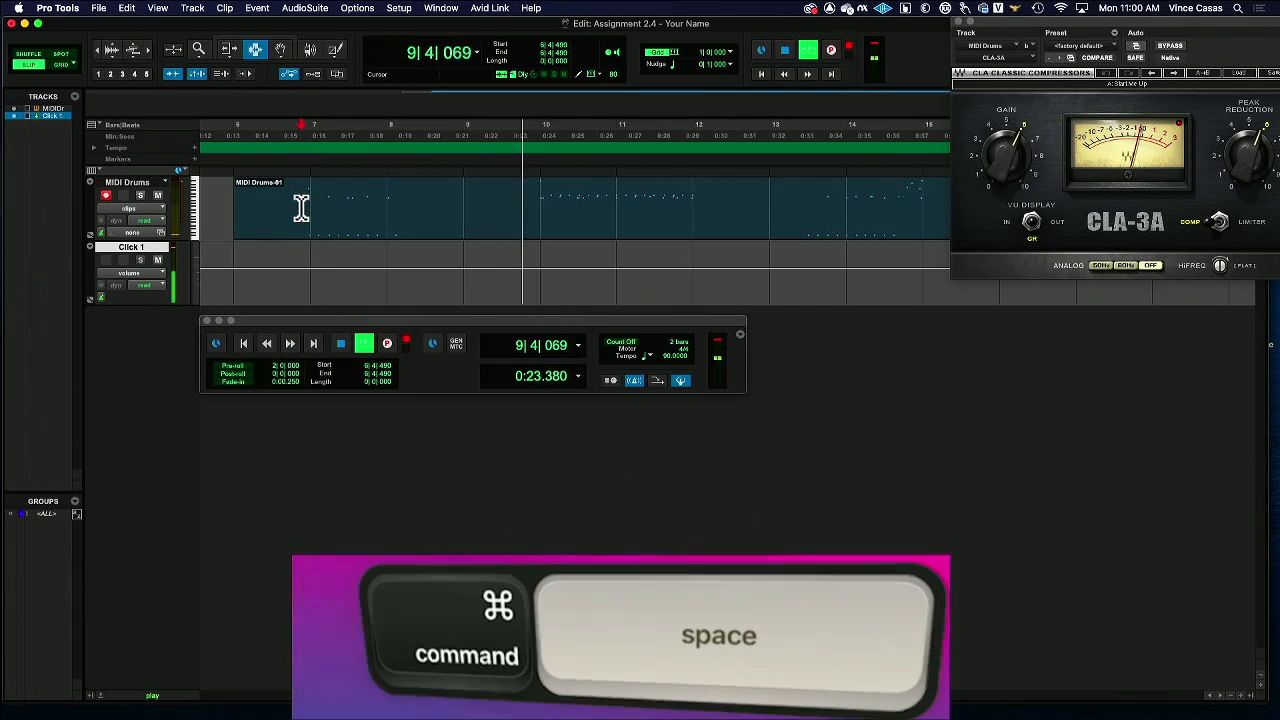
pyautogui.press('super+space')
pyautogui.press('super+space')
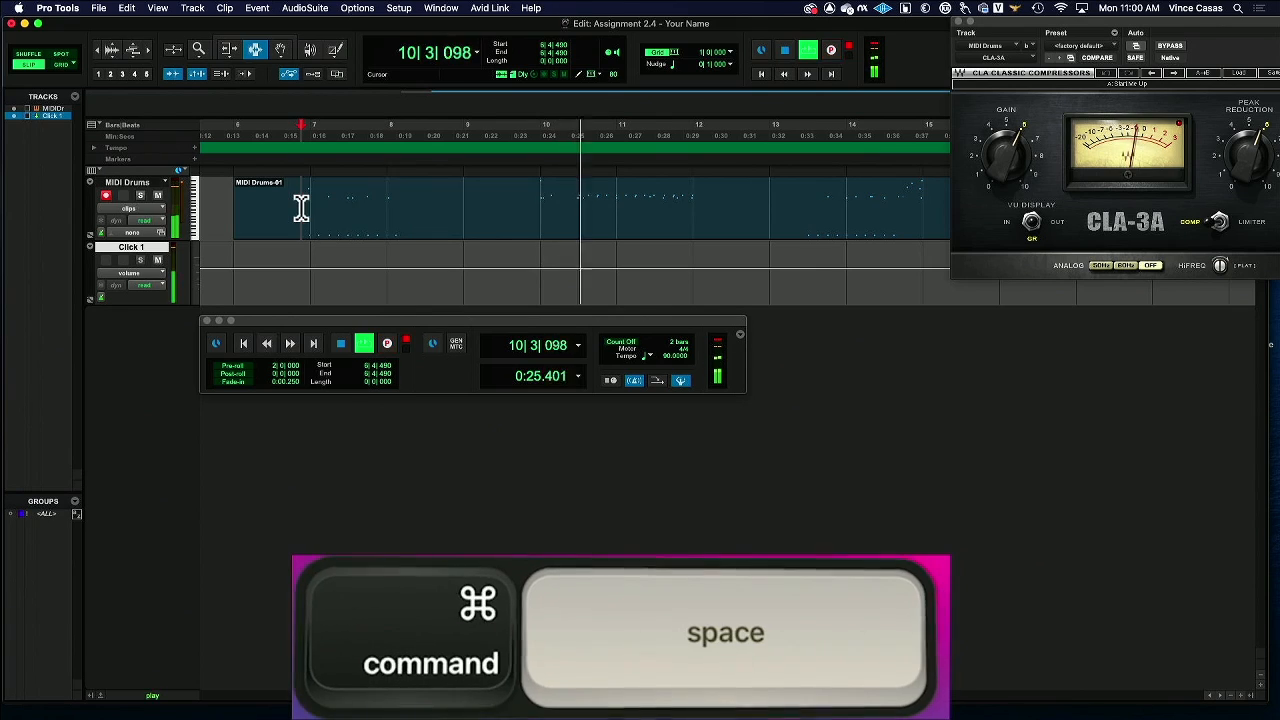
pyautogui.press('super+space')
pyautogui.press('super+space')
pyautogui.press('super+space')
pyautogui.press('super+space')
pyautogui.press('super+space')
pyautogui.press('super+space')
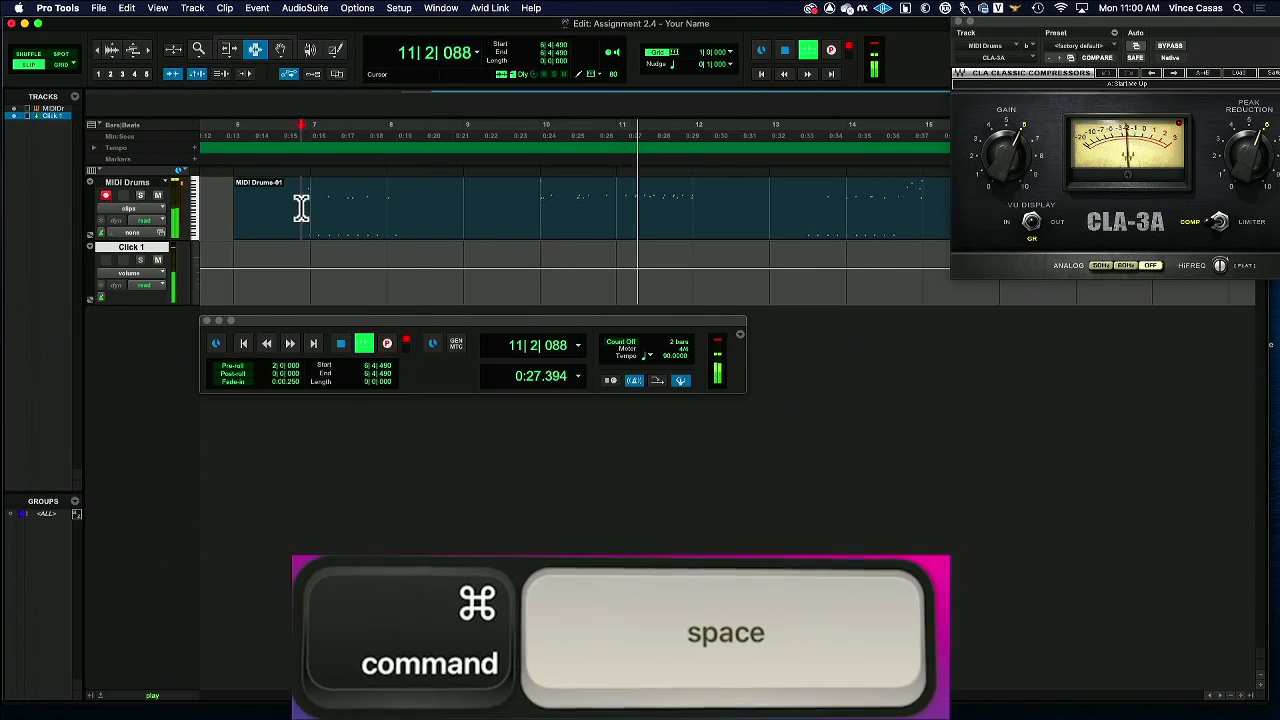
pyautogui.press('super+space')
pyautogui.press('super+space')
pyautogui.press('super+space')
pyautogui.press('super+space')
pyautogui.press('super+space')
pyautogui.press('super+space')
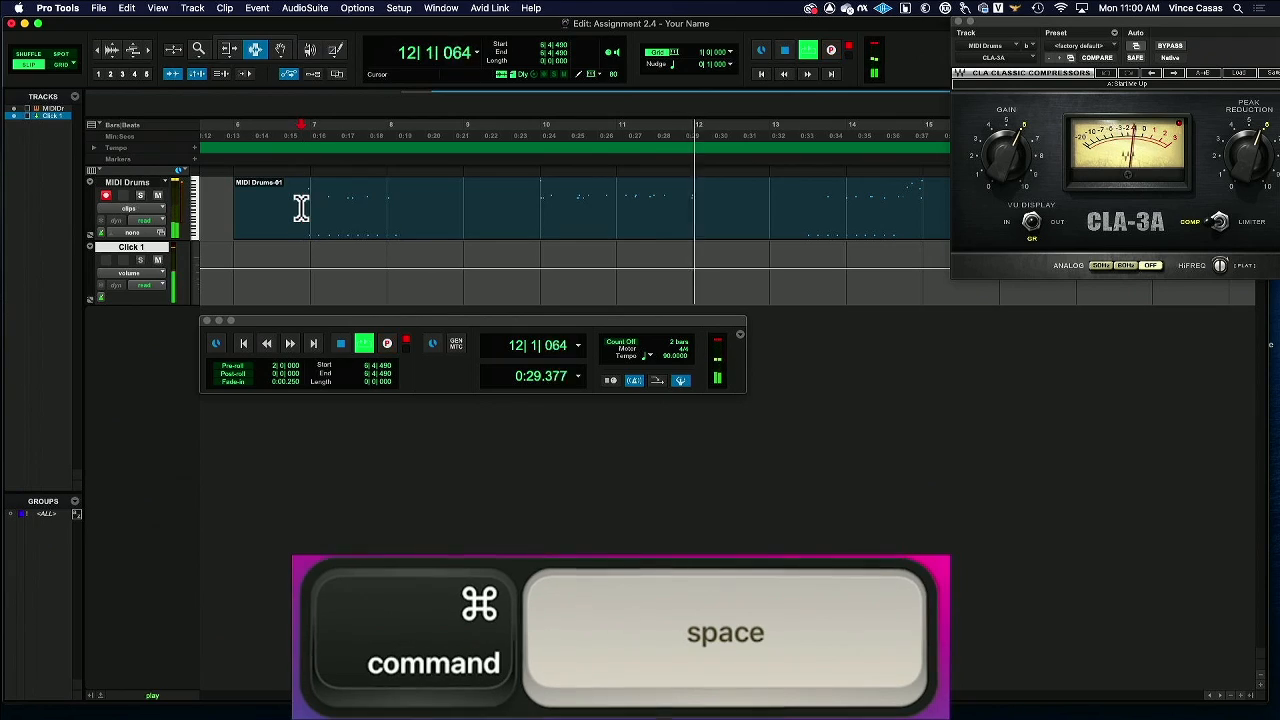
pyautogui.press('super+space')
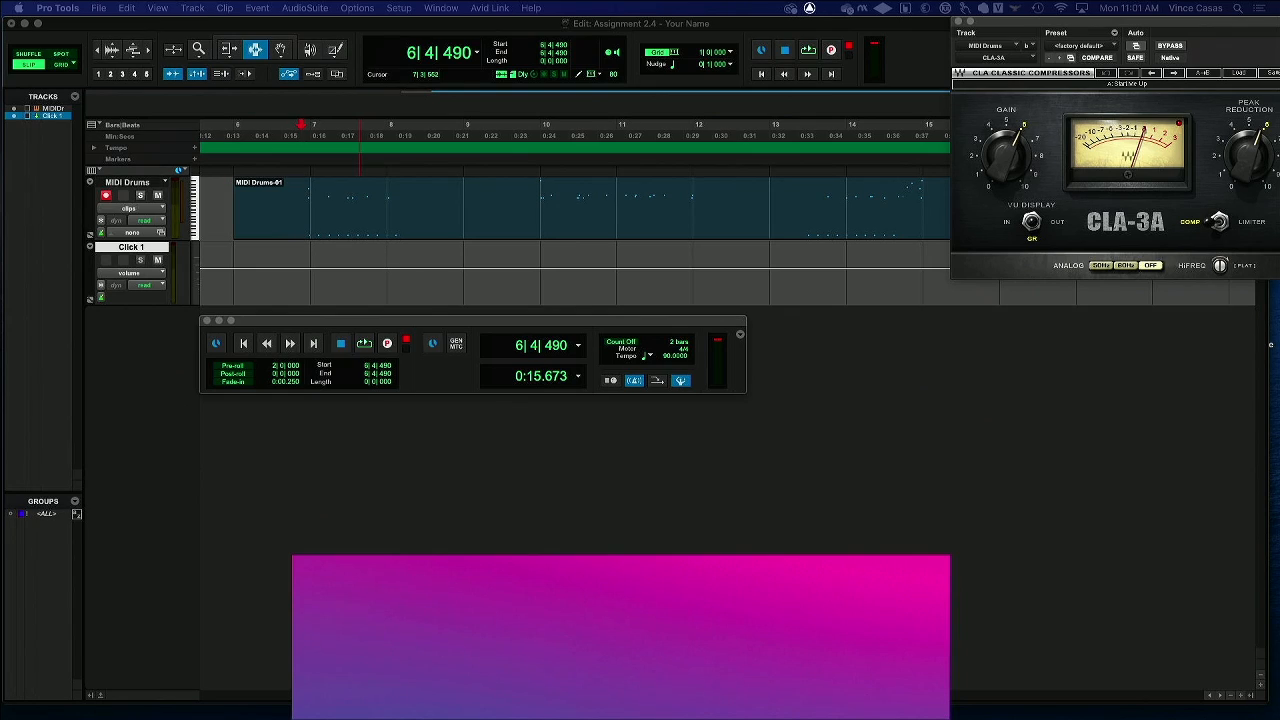
# Collapse the floating Transport window to its compact layout, and restore its Expanded Transport display
pyautogui.click(441, 8)
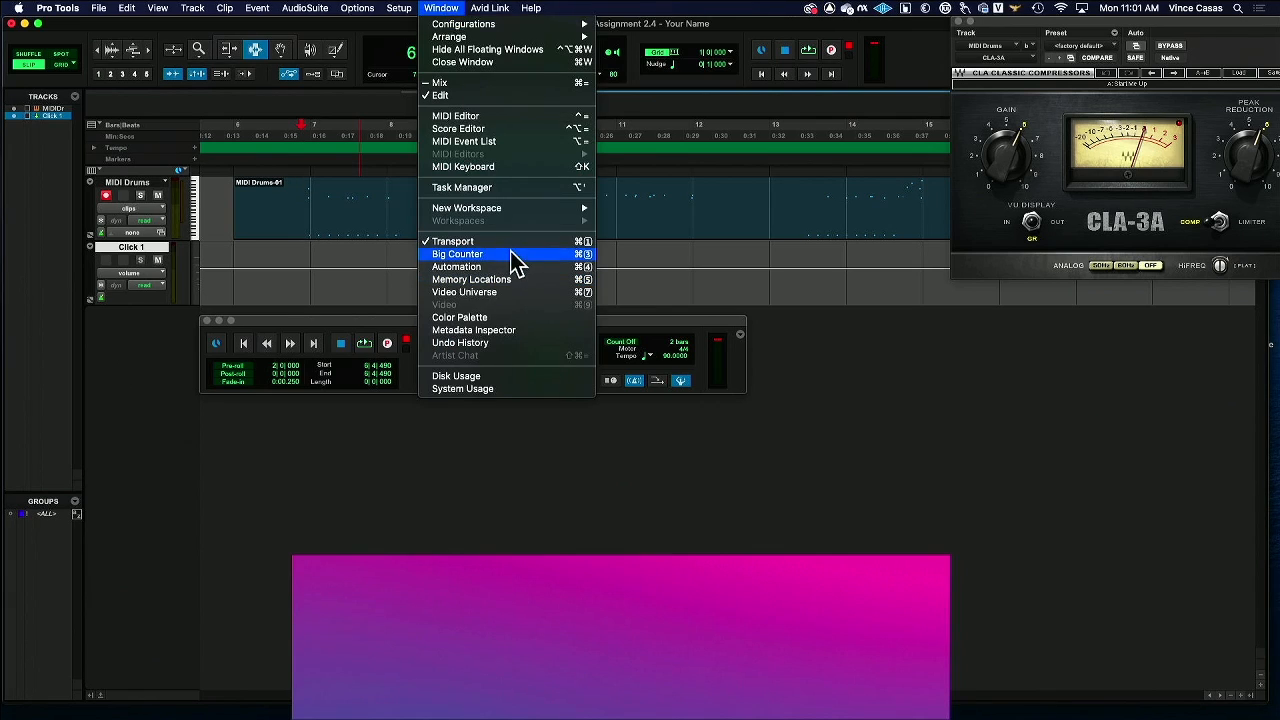
pyautogui.click(670, 309)
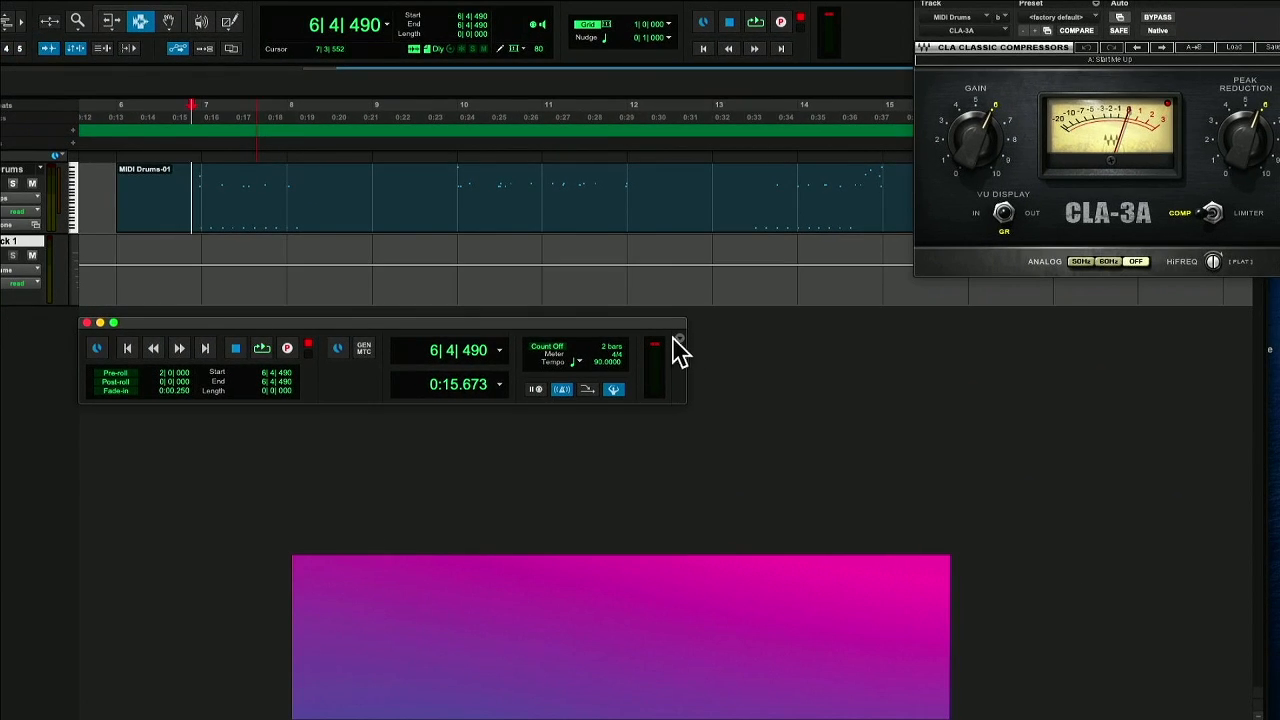
pyautogui.click(676, 338)
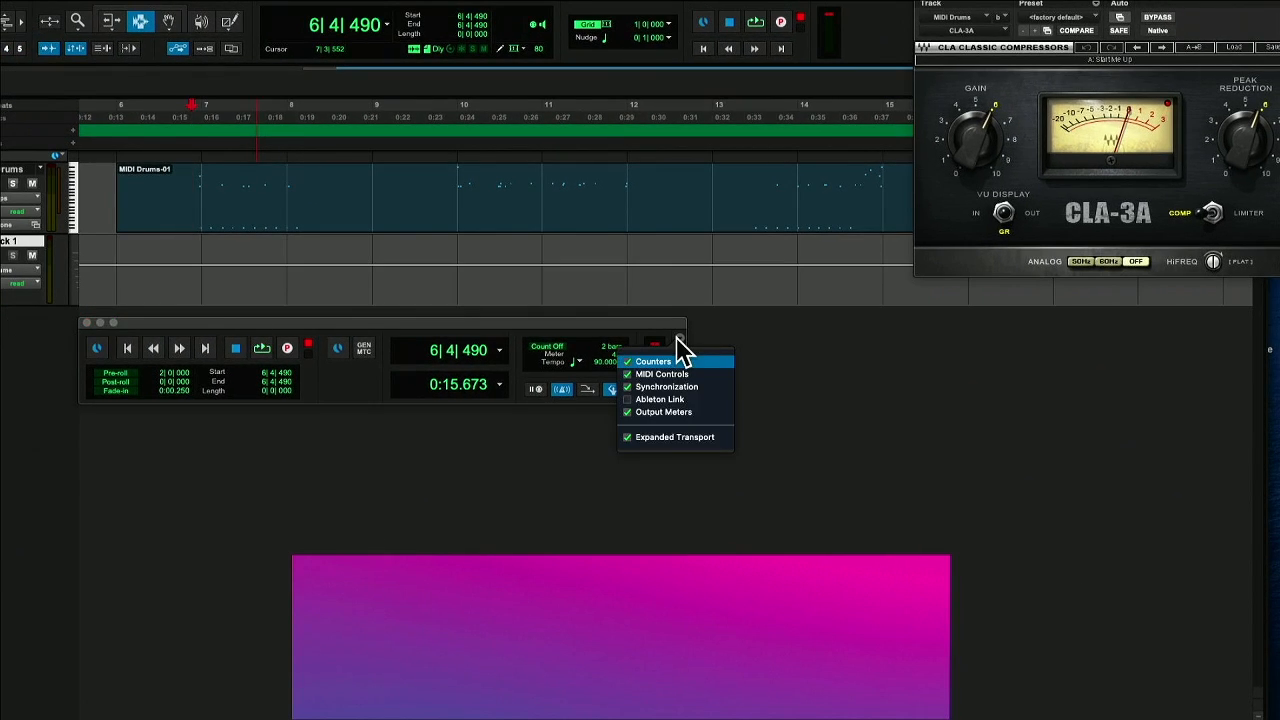
pyautogui.click(628, 439)
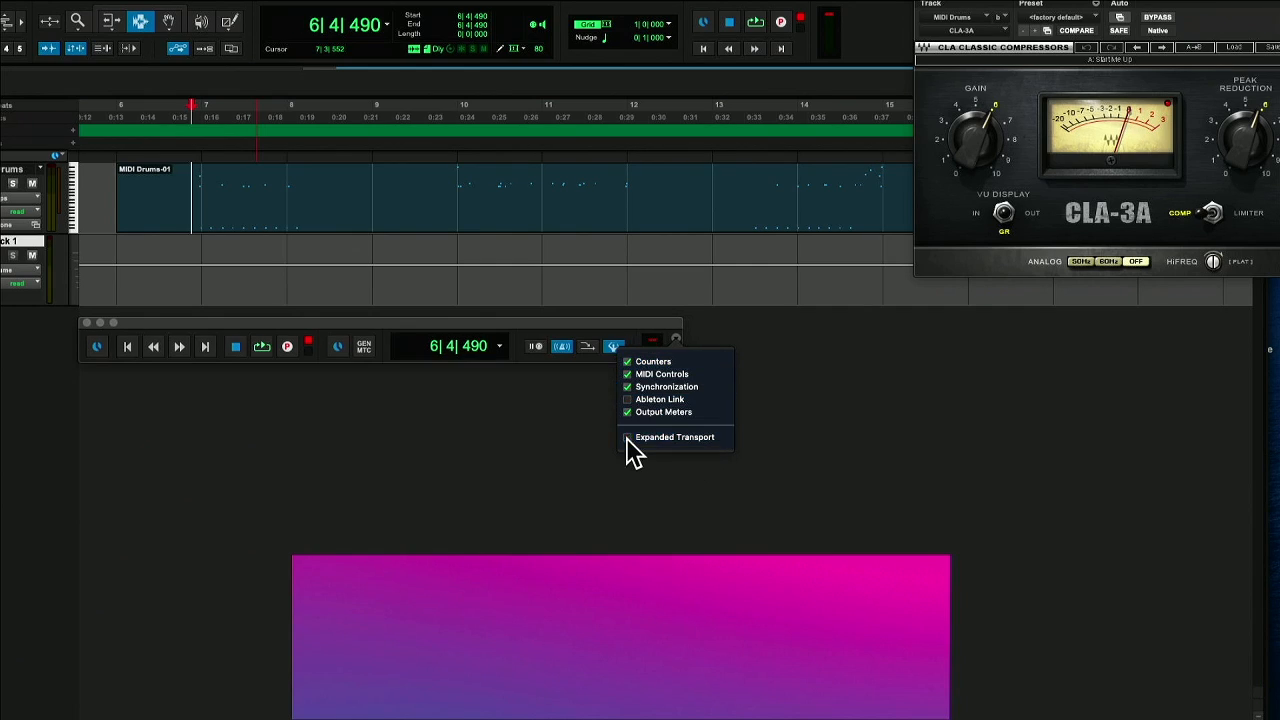
pyautogui.click(679, 331)
pyautogui.click(678, 342)
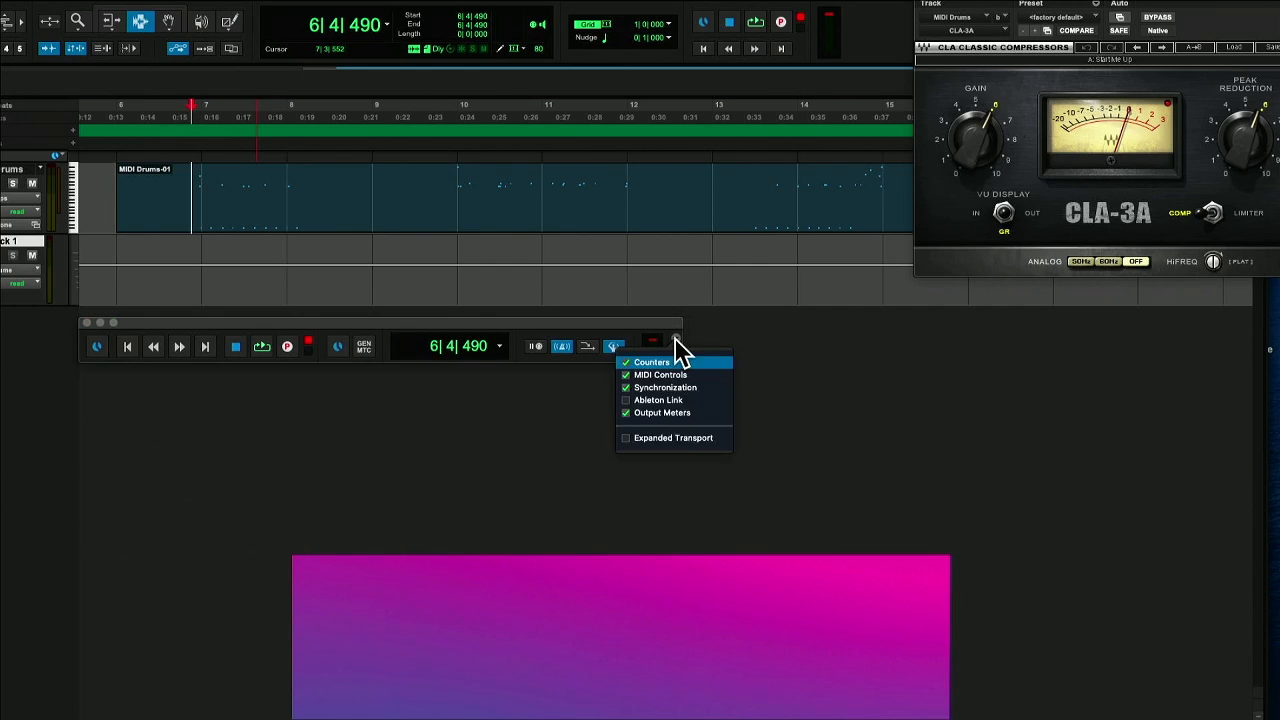
pyautogui.click(630, 438)
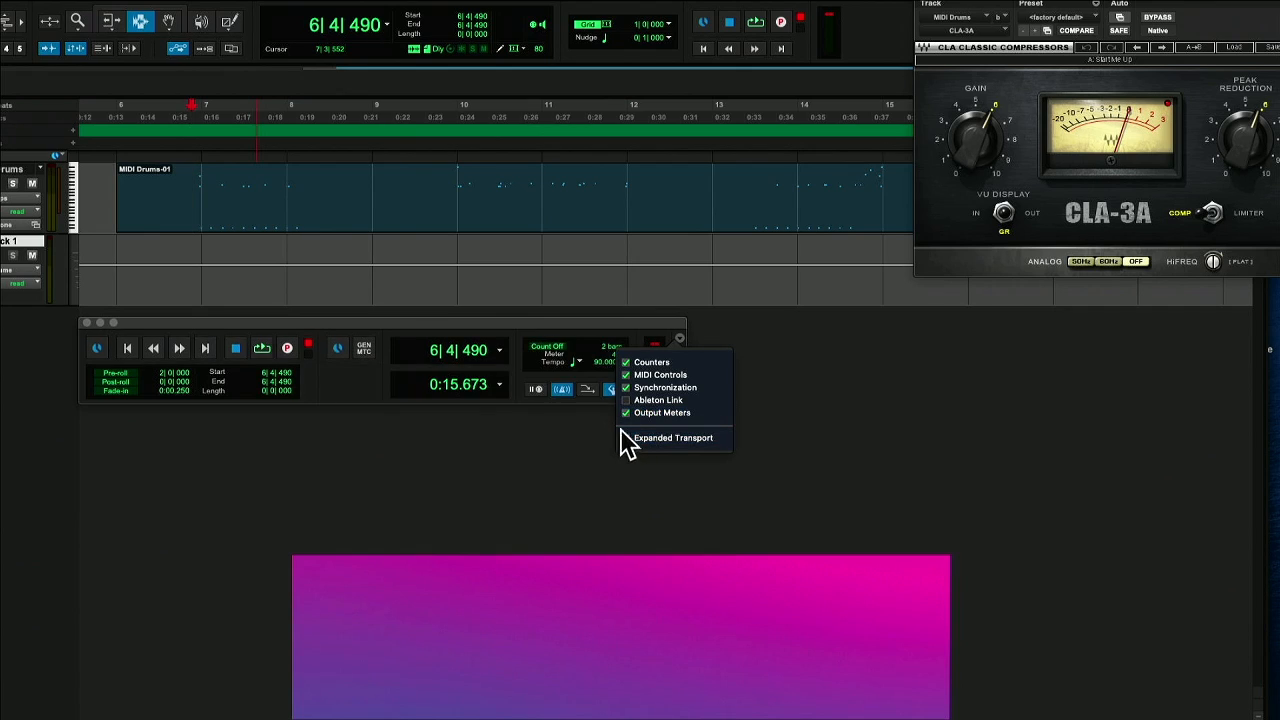
pyautogui.click(610, 334)
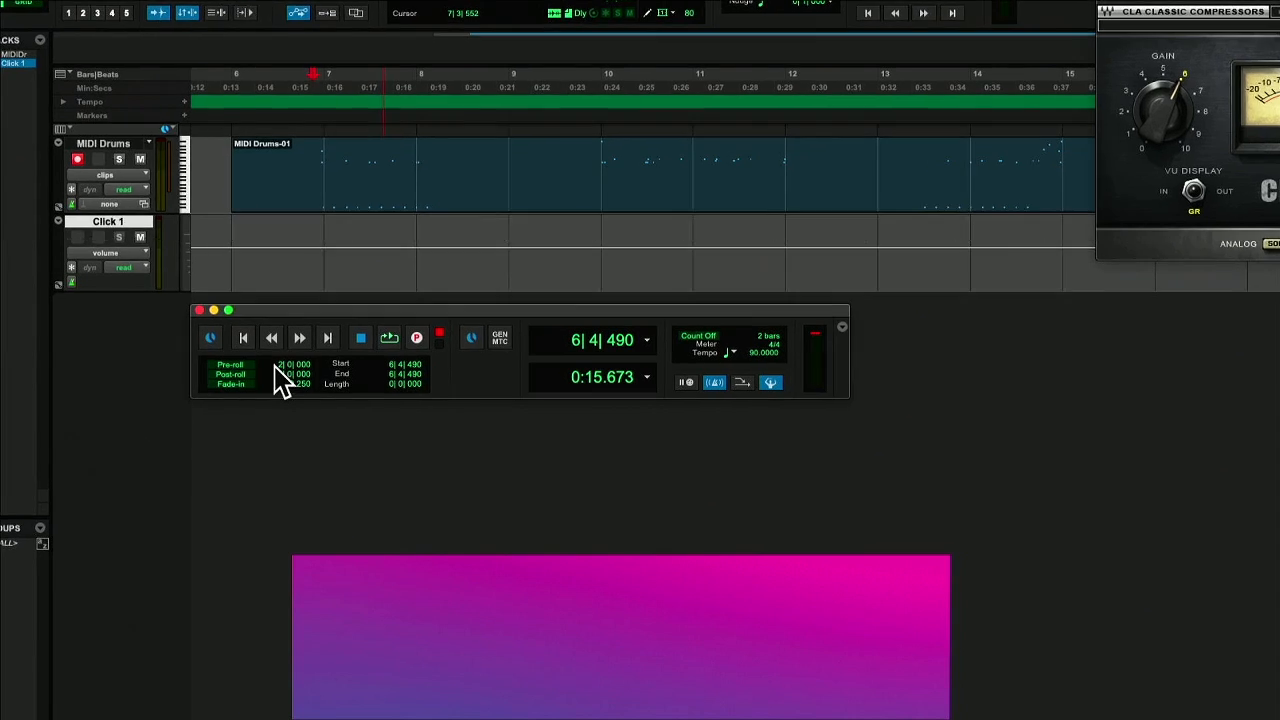
# Set the pre-roll to 2 bars in the Transport window
pyautogui.click(278, 365)
pyautogui.click(299, 365)
pyautogui.click(277, 365)
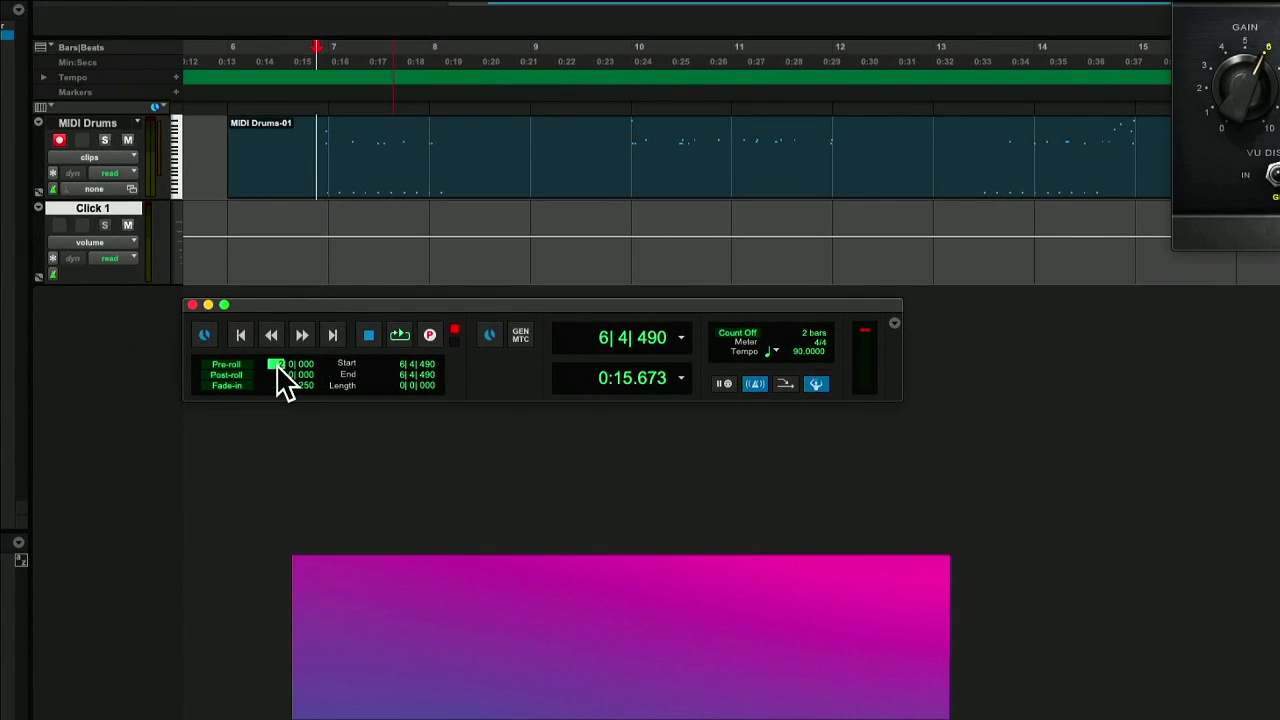
pyautogui.write('2')
pyautogui.click(306, 365)
pyautogui.click(278, 364)
pyautogui.click(290, 364)
pyautogui.click(304, 365)
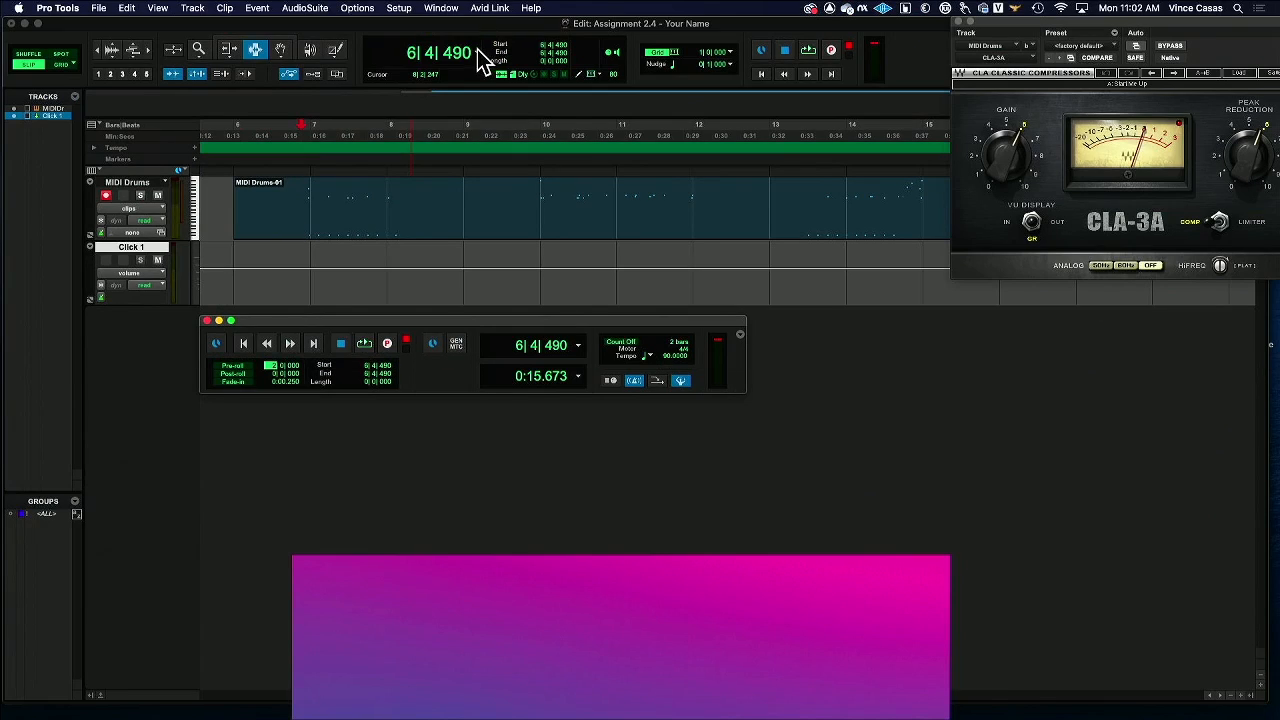
# Review the Edit window's counter formats, and set the Transport window's main counter to Bars|Beats
pyautogui.click(504, 4)
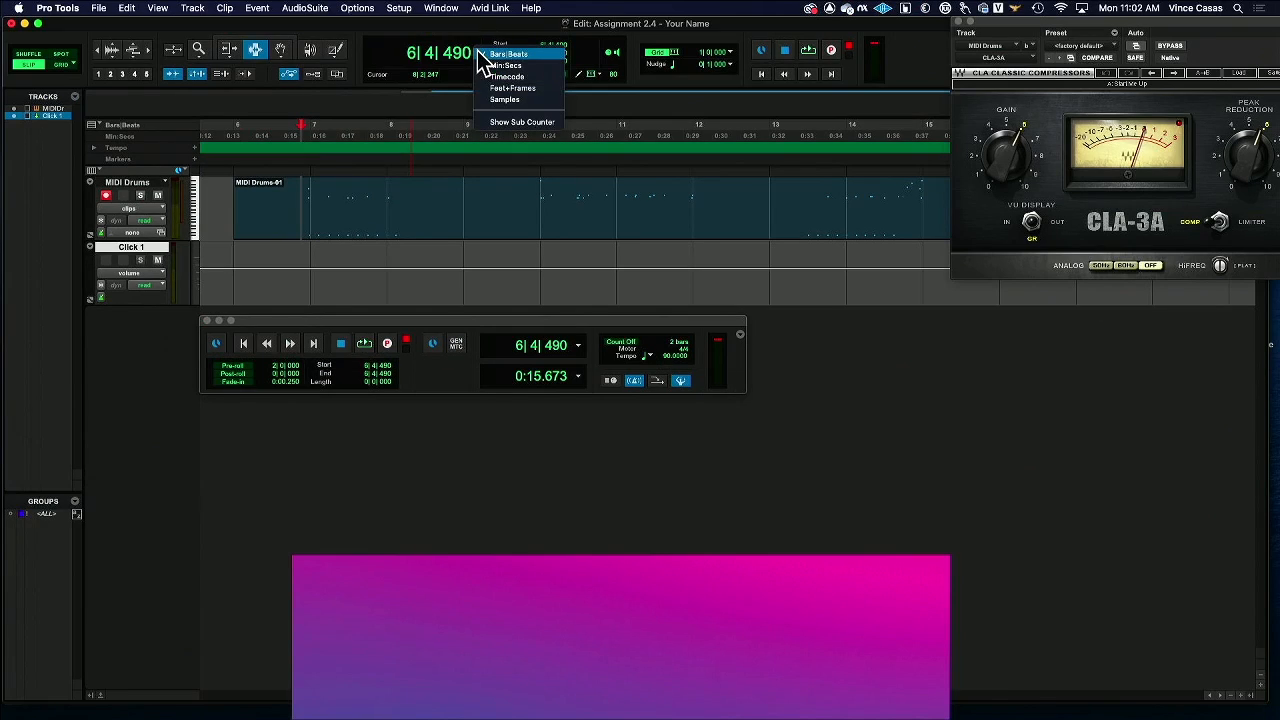
pyautogui.click(578, 346)
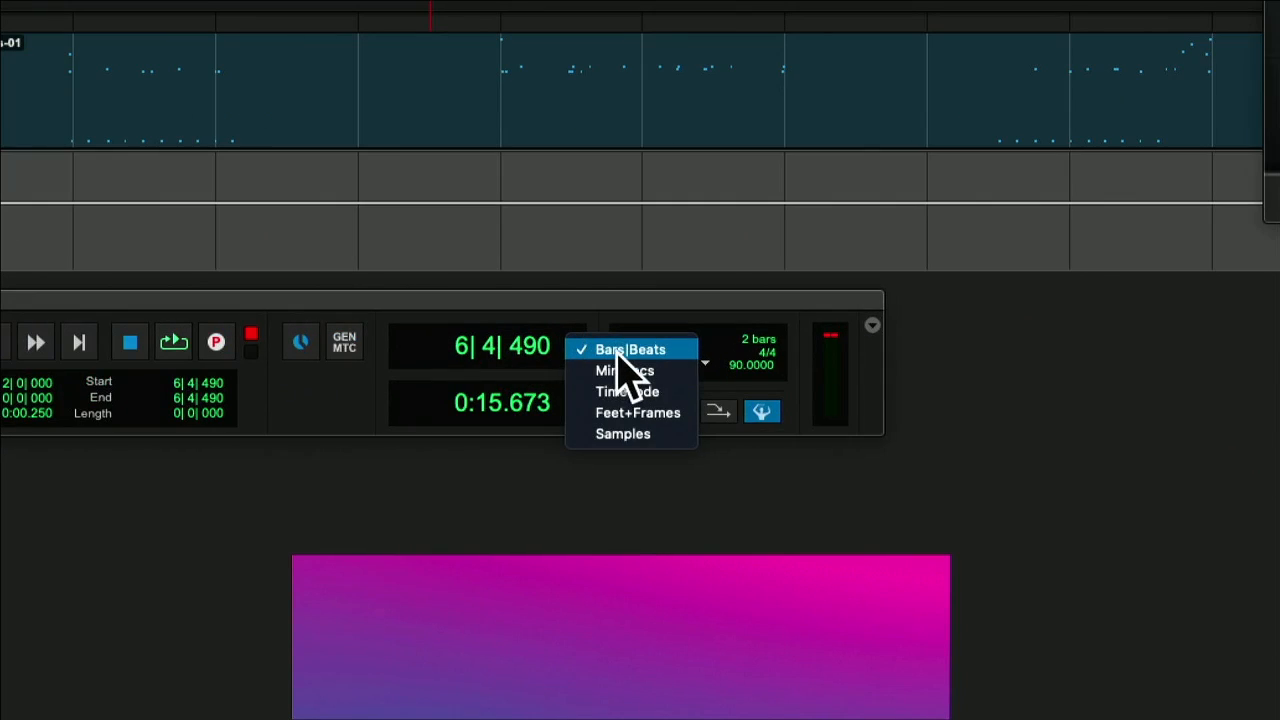
pyautogui.click(618, 353)
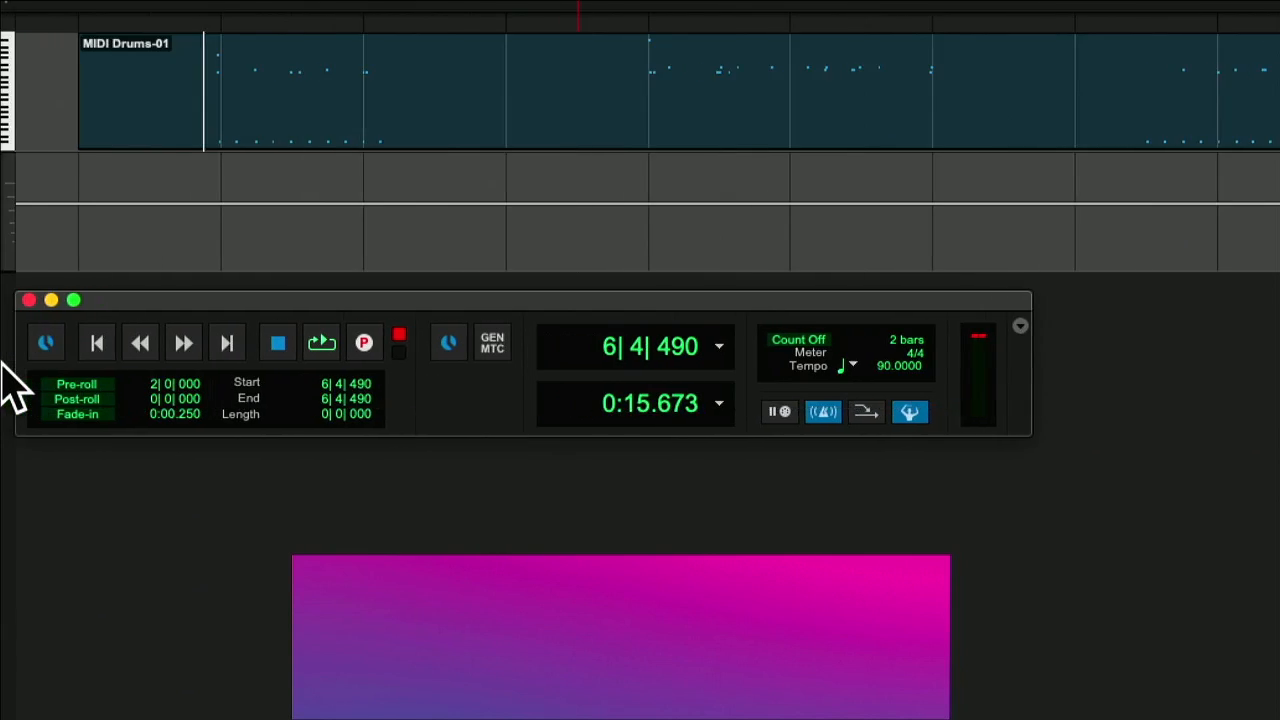
# Step through the Transport window's timing fields, and set the post-roll to 2 bars with pre-roll and post-roll enabled
pyautogui.click(326, 385)
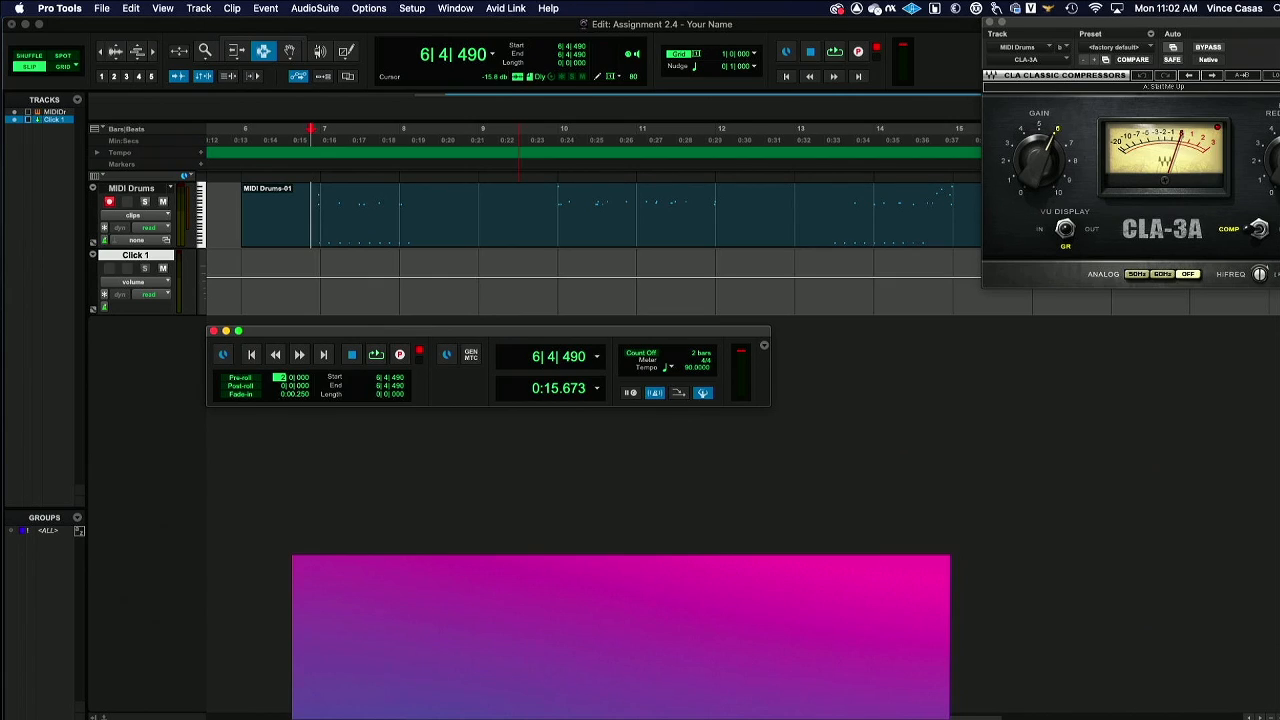
pyautogui.press('Tab')
pyautogui.click(279, 379)
pyautogui.press('/')
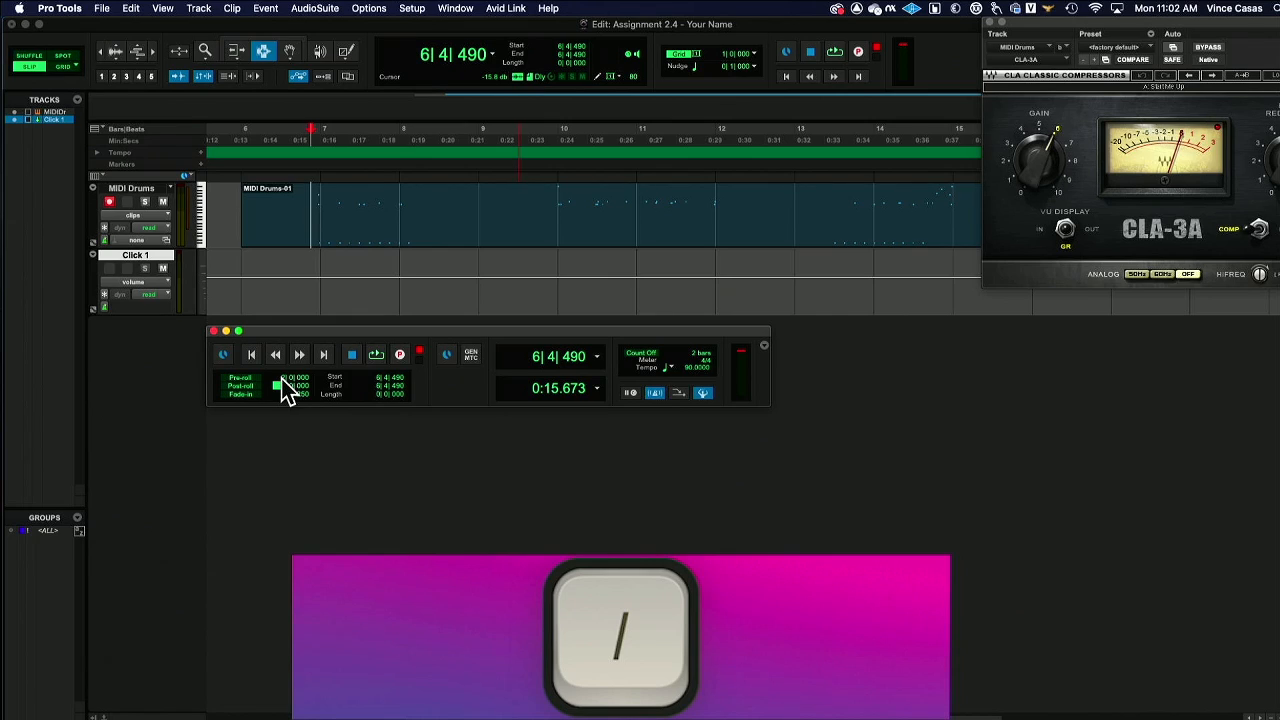
pyautogui.press('/')
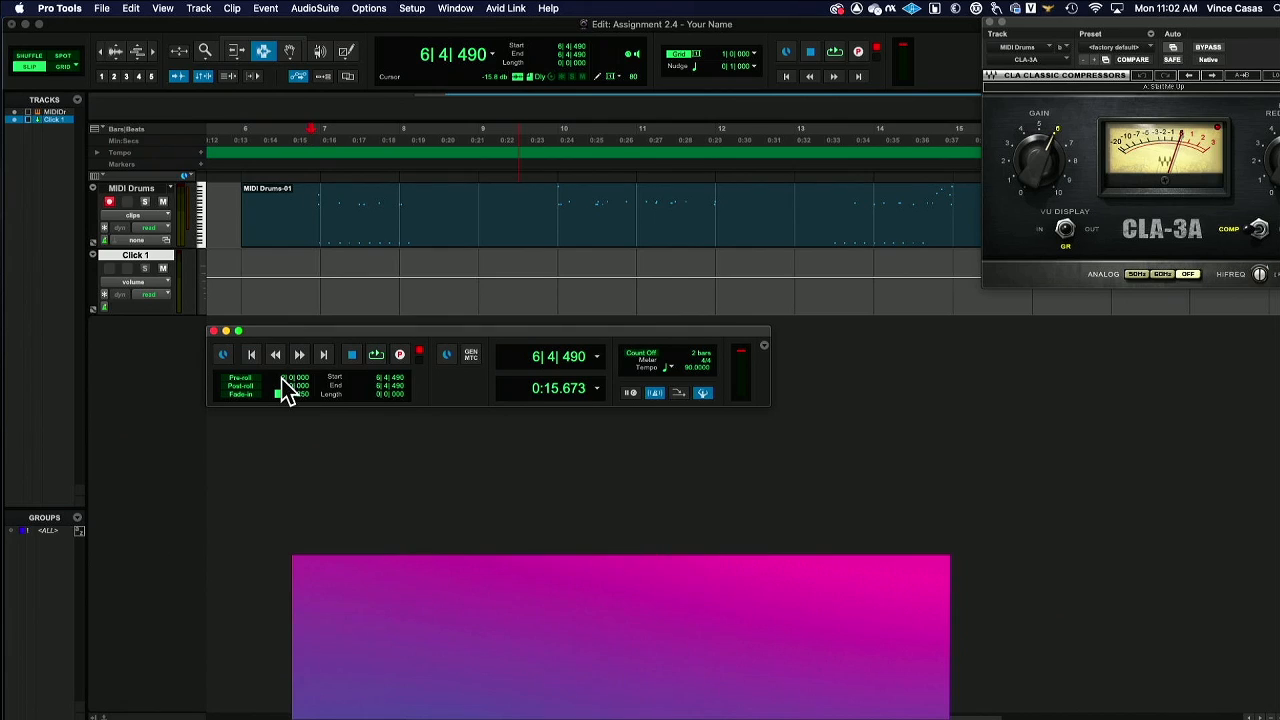
pyautogui.press('/')
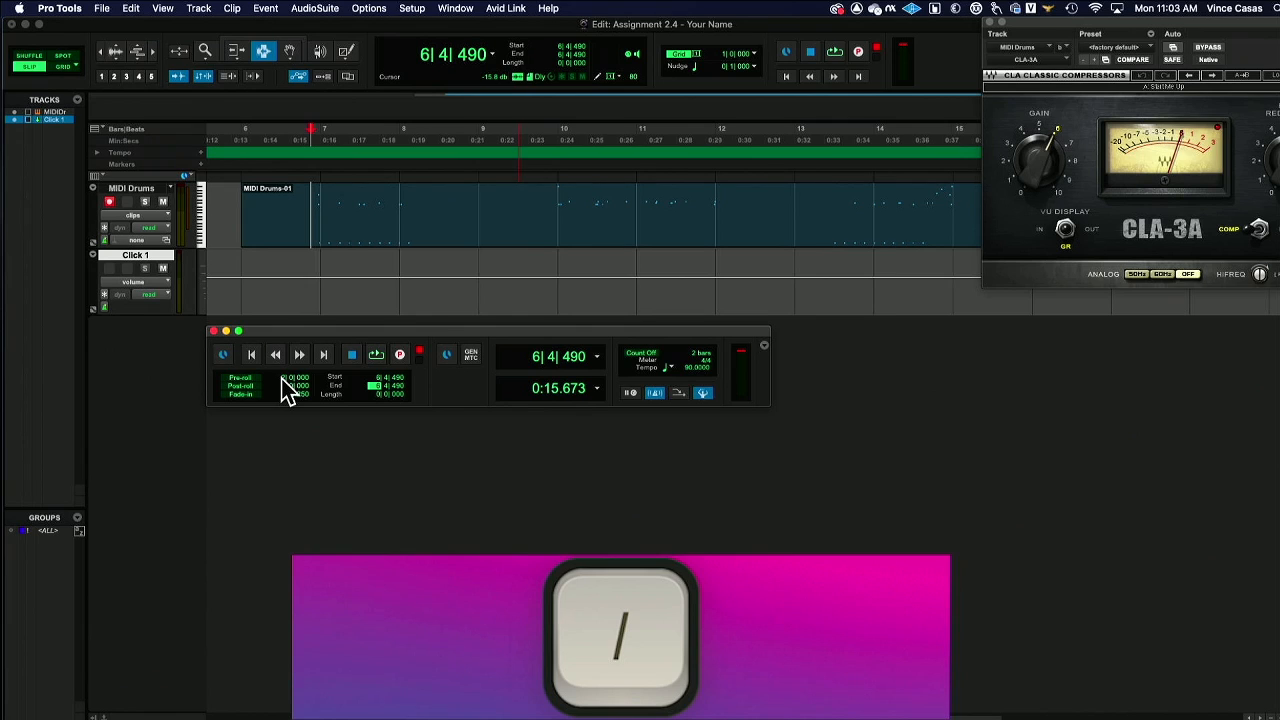
pyautogui.press('/')
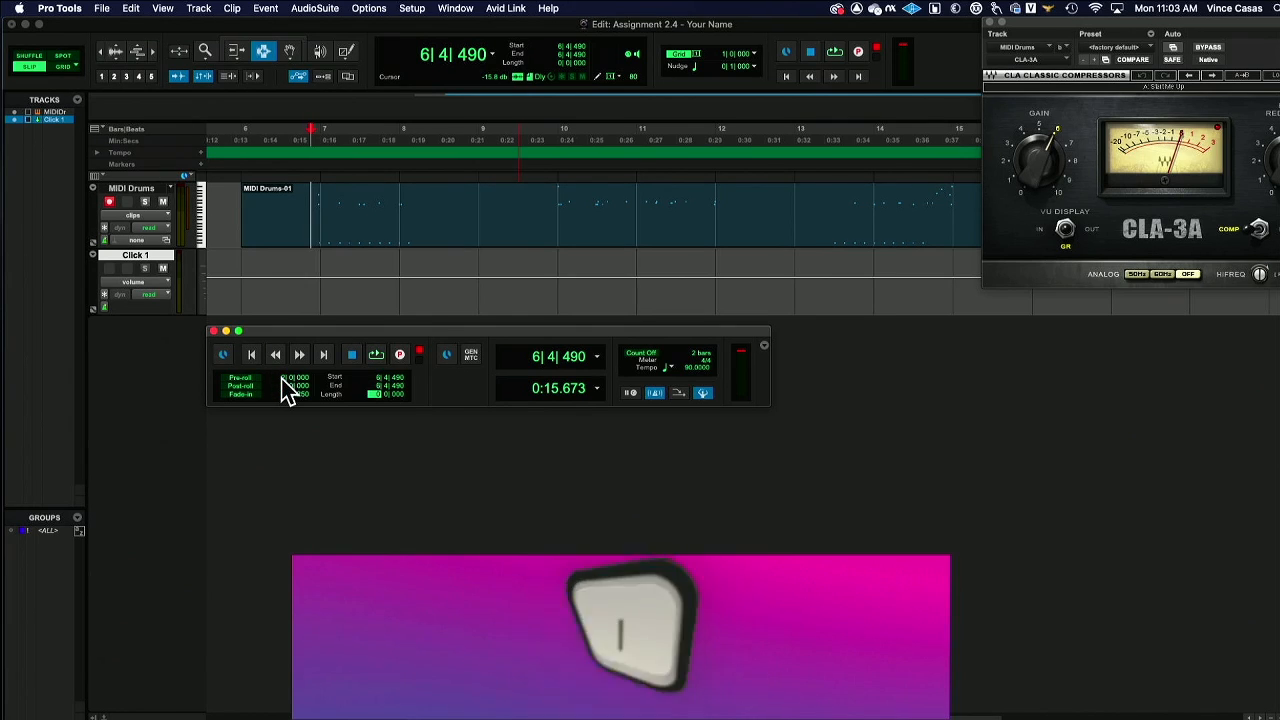
pyautogui.press('/')
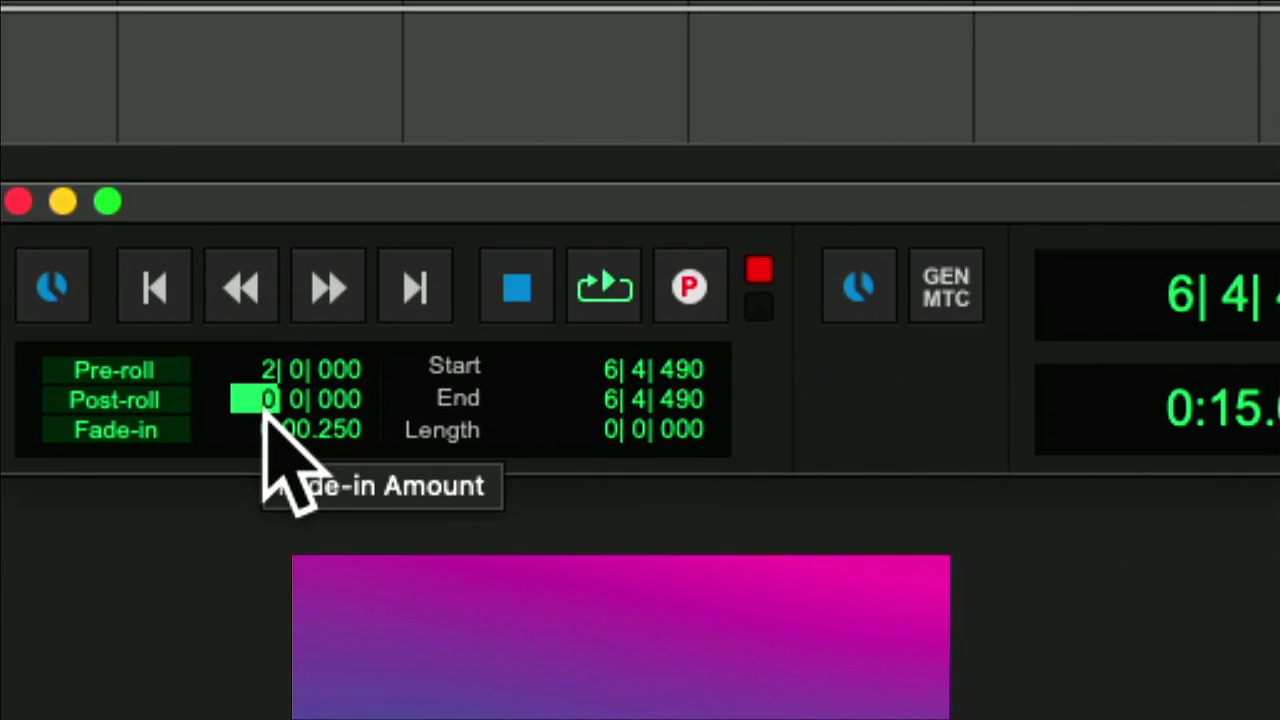
pyautogui.write('2')
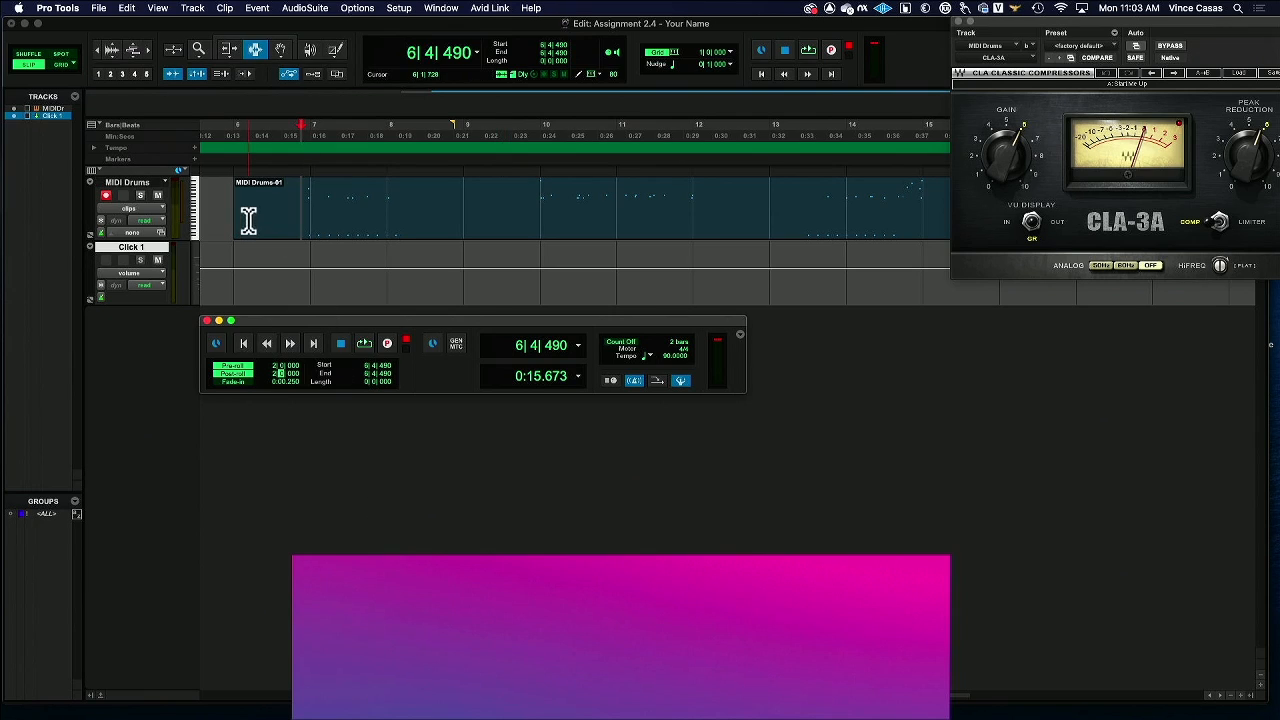
# Switch the edit mode to Grid, and place the edit cursor exactly on bar 4 of the MIDI Drums track
pyautogui.hscroll(-5, 249, 212)
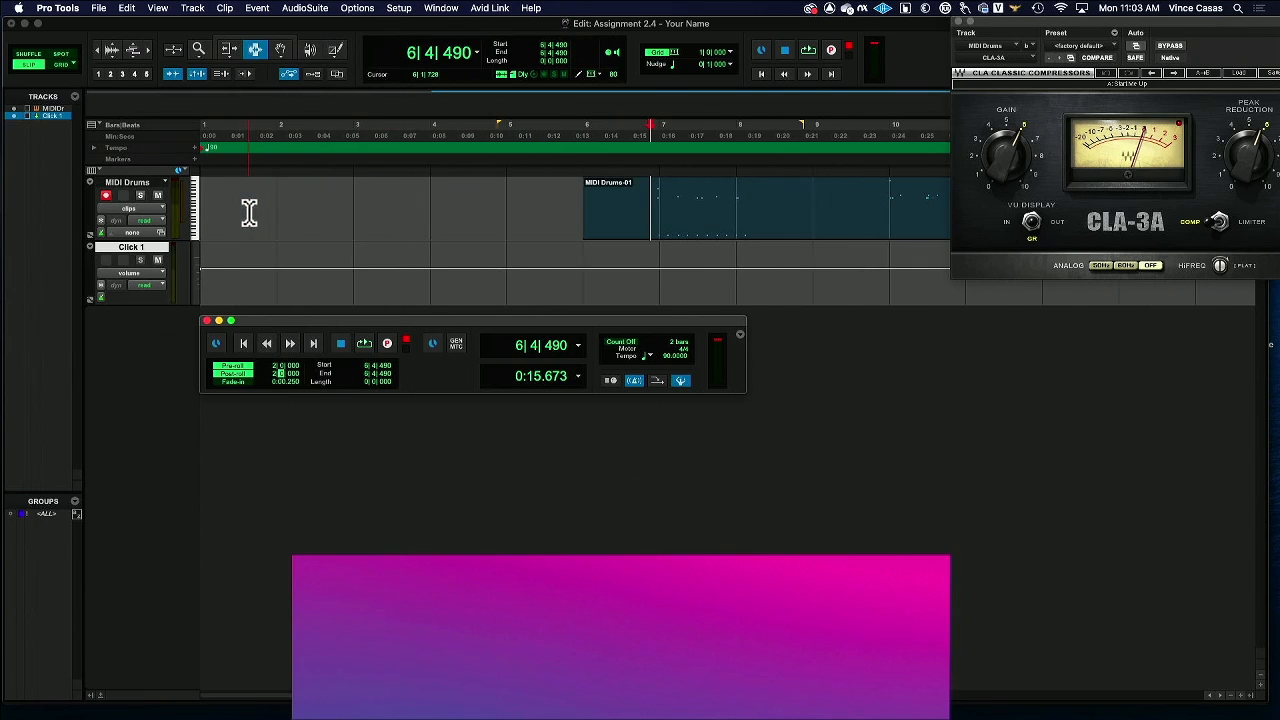
pyautogui.click(433, 206)
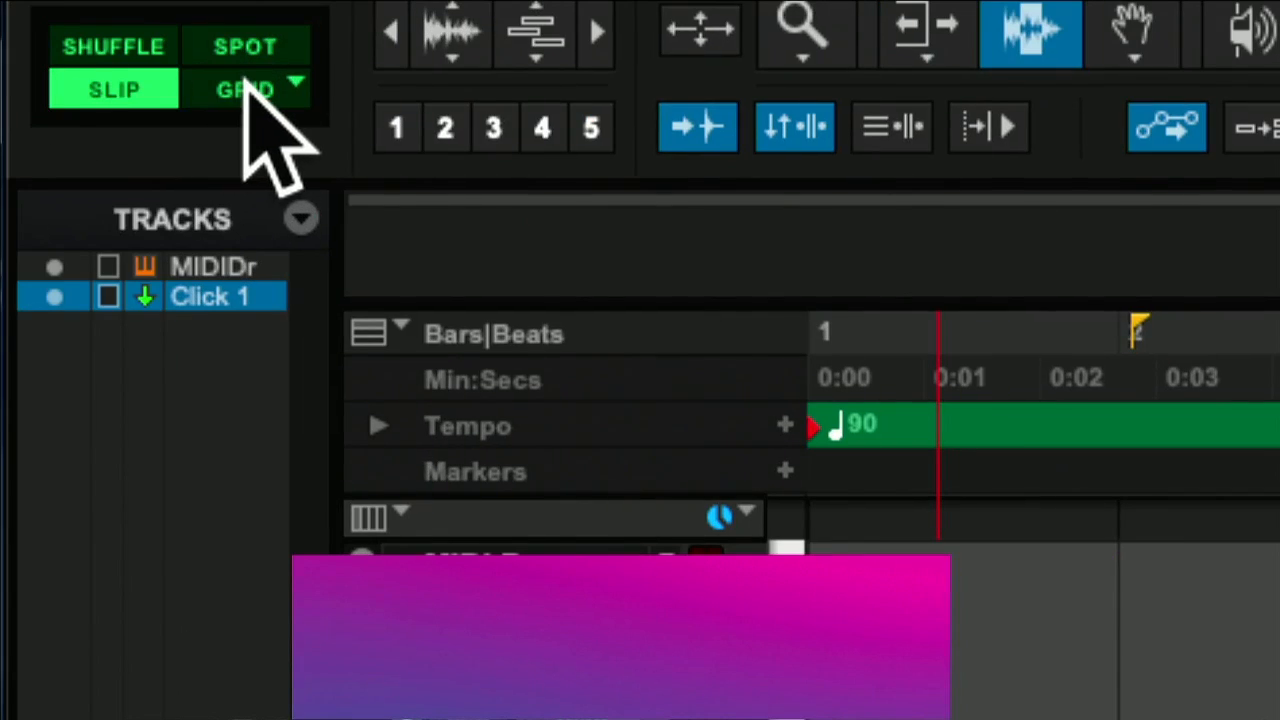
pyautogui.click(245, 90)
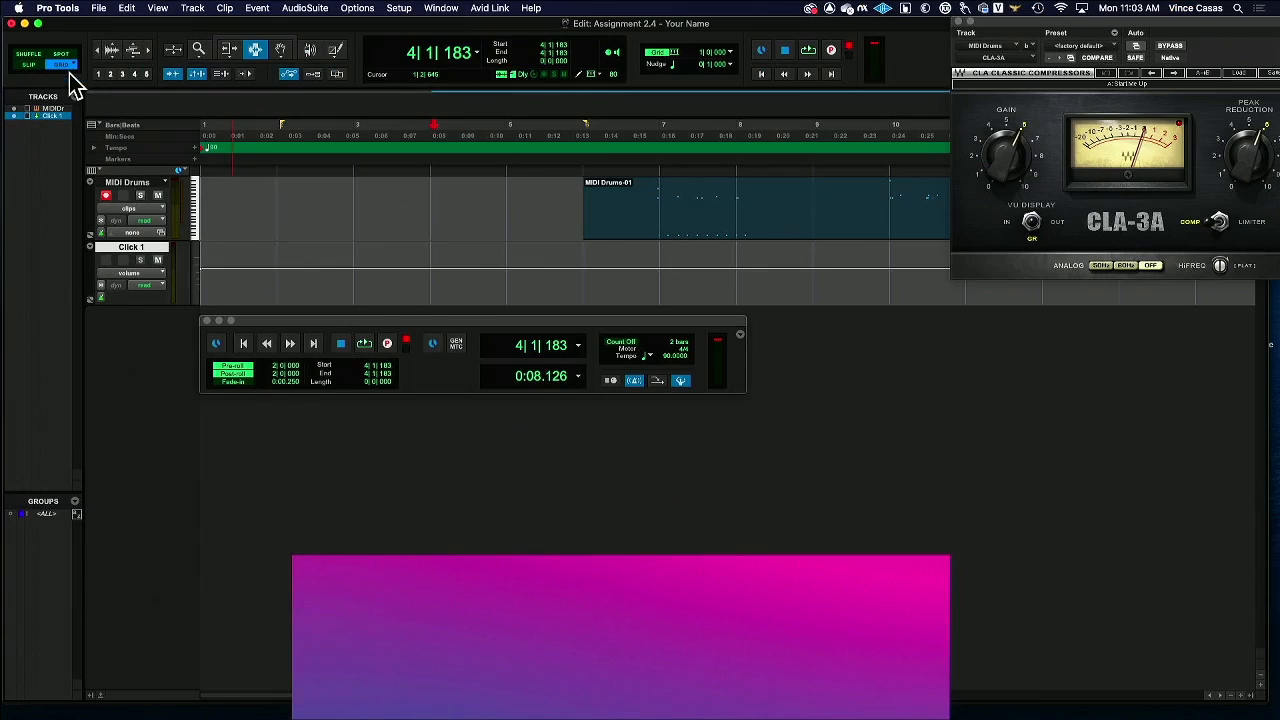
pyautogui.click(432, 207)
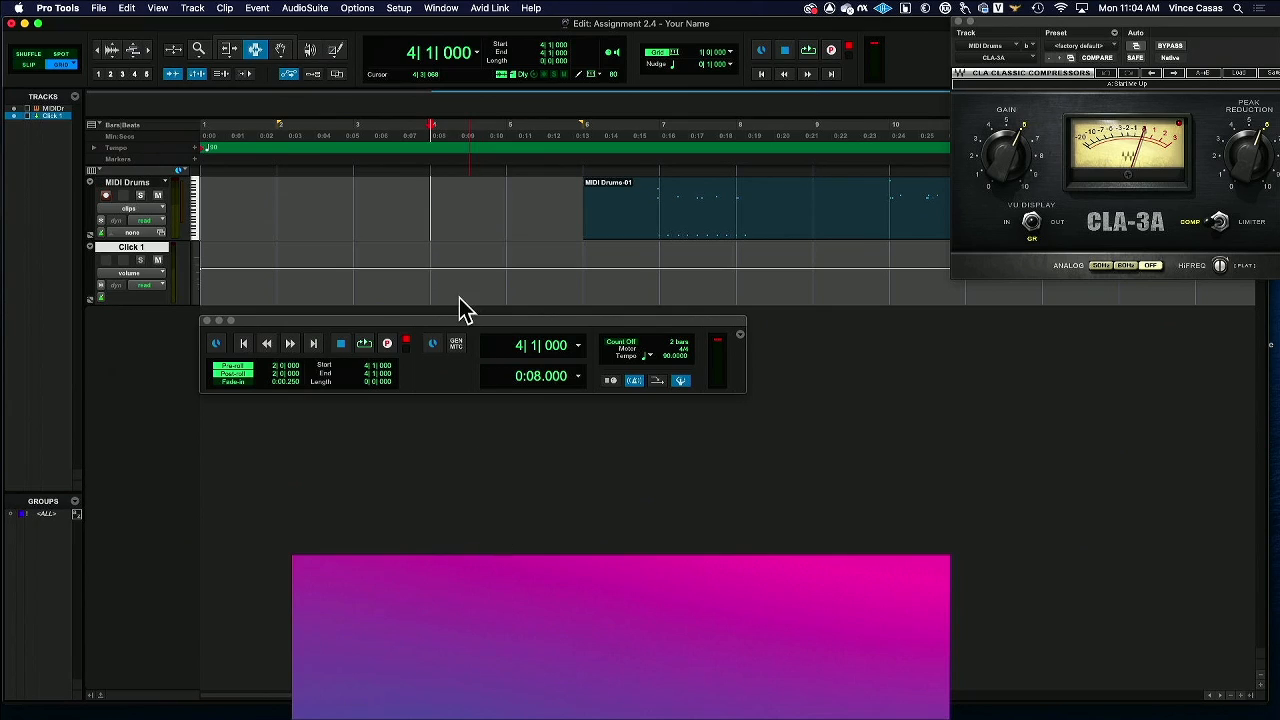
# Select the empty stretch from bar 4 to bar 6 on the MIDI Drums track, and clear the selection at bar 4
pyautogui.moveTo(460, 194); pyautogui.dragTo(571, 200)
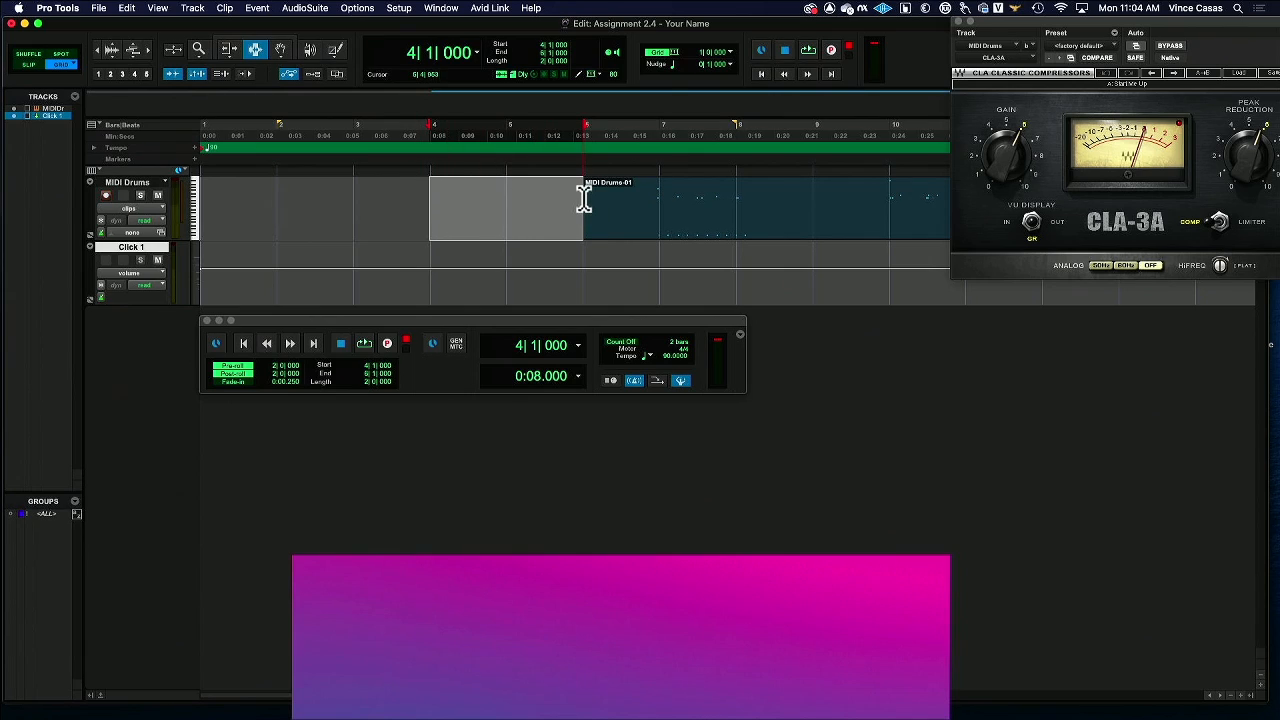
pyautogui.click(428, 221)
# Move the edit cursor to bar 8 and on to bar 10 of the drum clip, and play it with pre-roll and post-roll
pyautogui.hscroll(5, 419, 222)
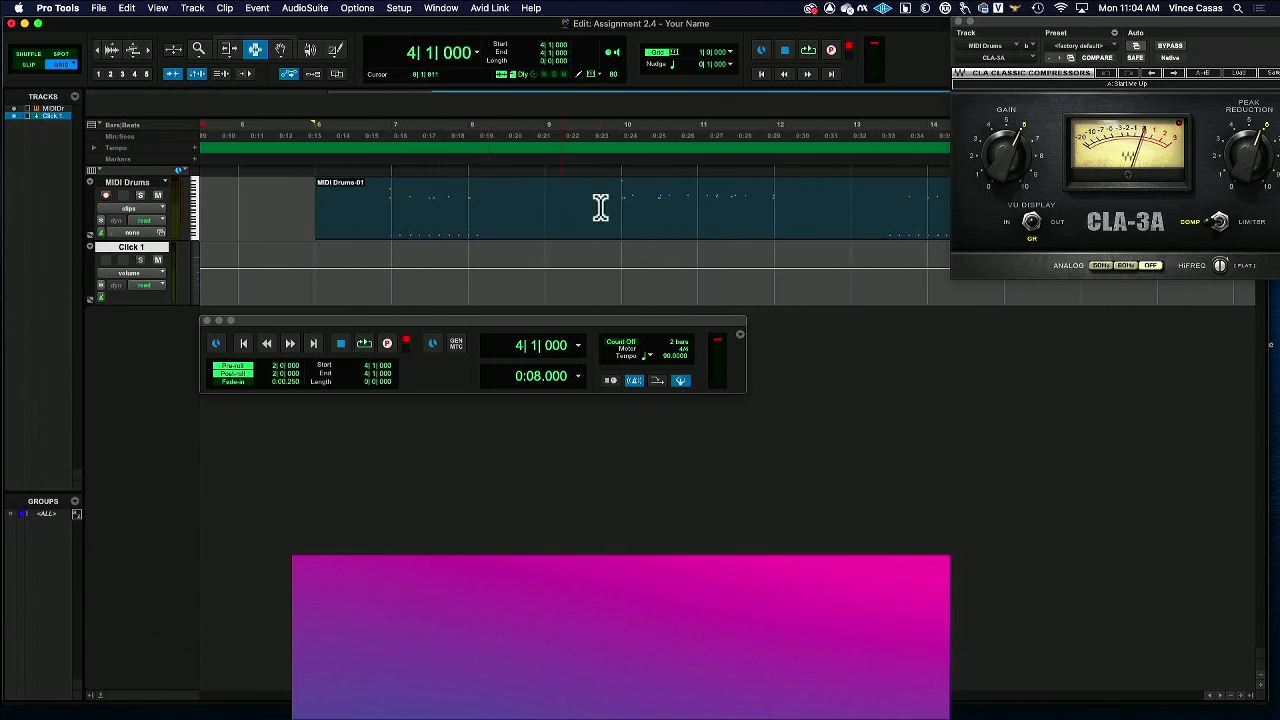
pyautogui.click(468, 207)
pyautogui.hscroll(5, 508, 211)
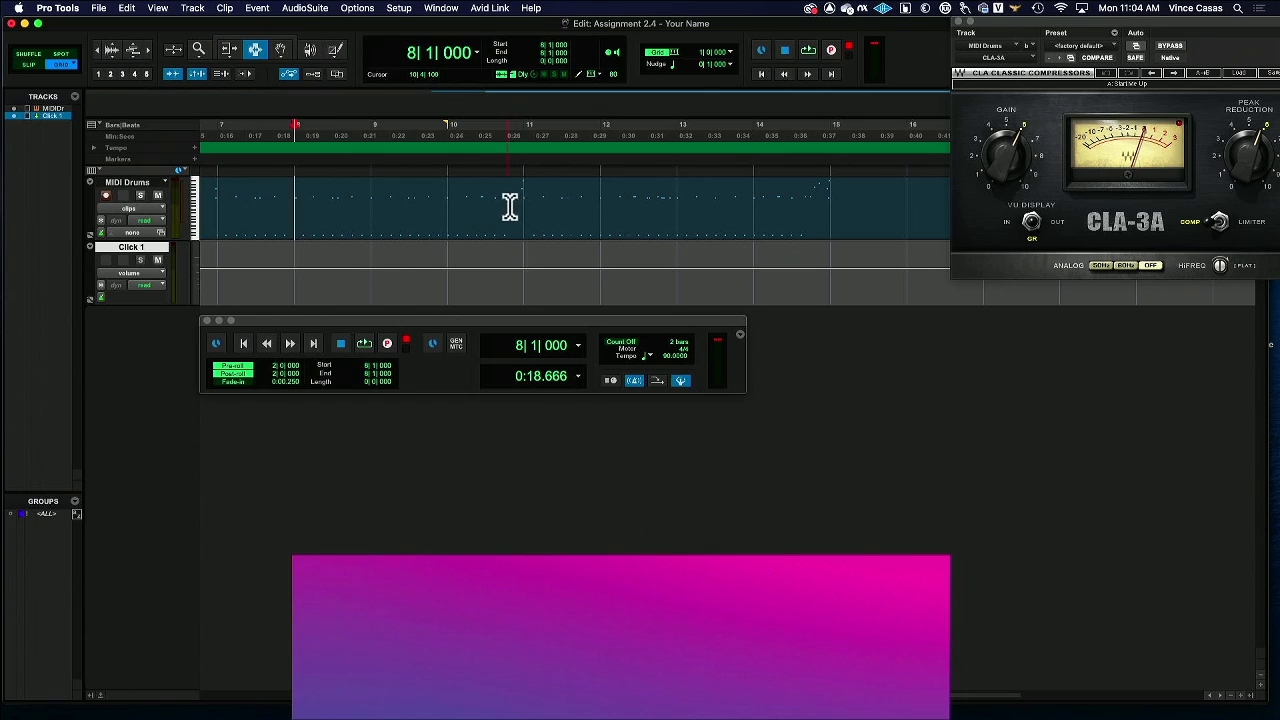
pyautogui.click(450, 199)
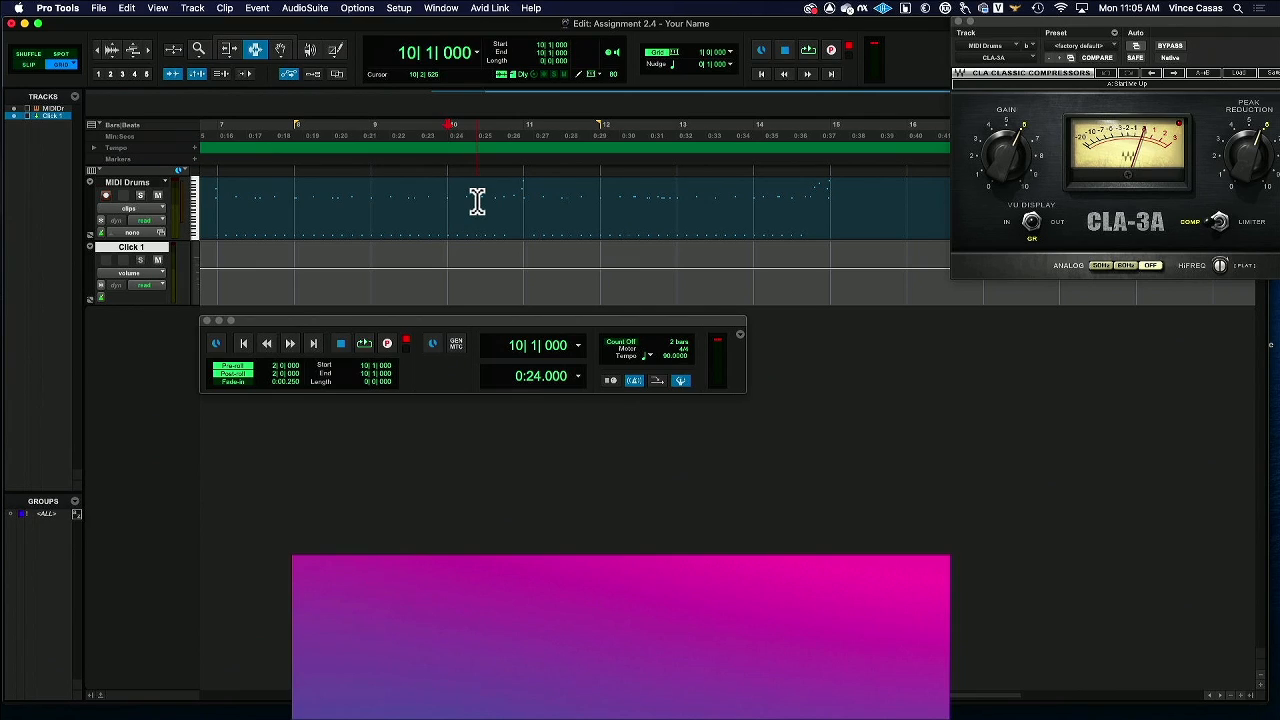
pyautogui.press('space')
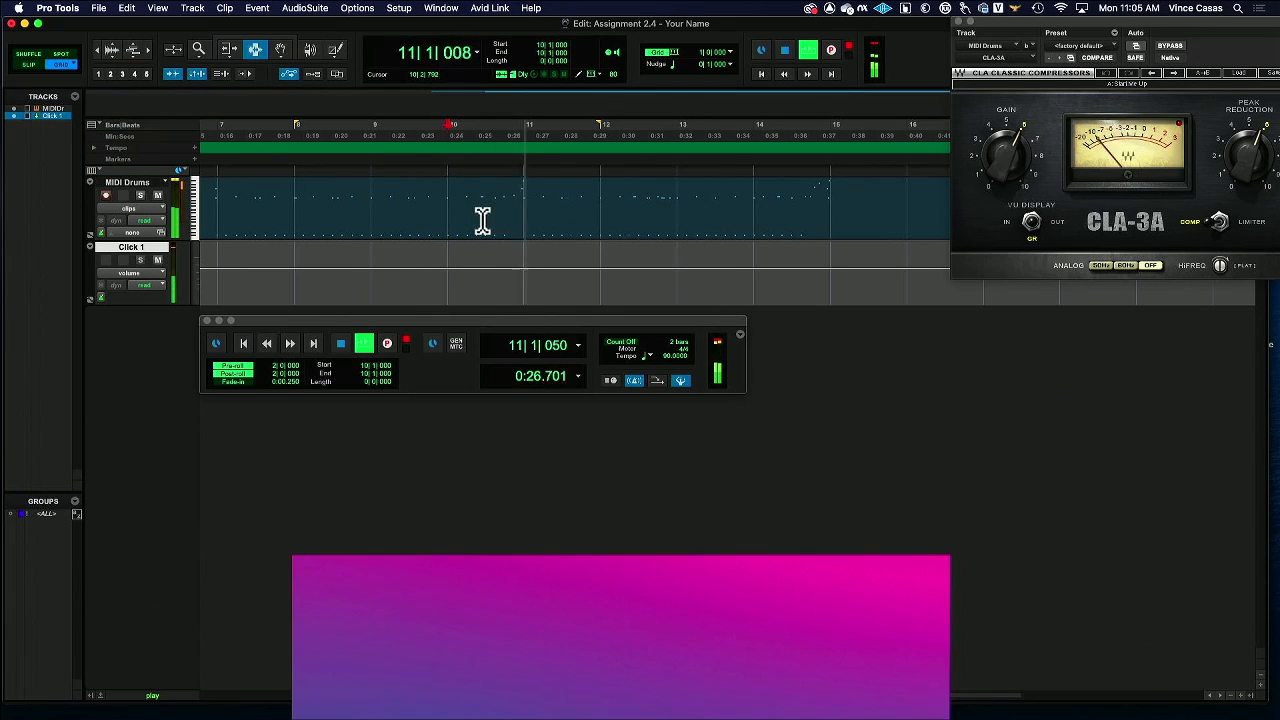
# Stop playback, select bar 10 to bar 11 of the drum clip, and record over it with pre-roll and post-roll
pyautogui.press('space')
pyautogui.moveTo(451, 205); pyautogui.dragTo(520, 200)
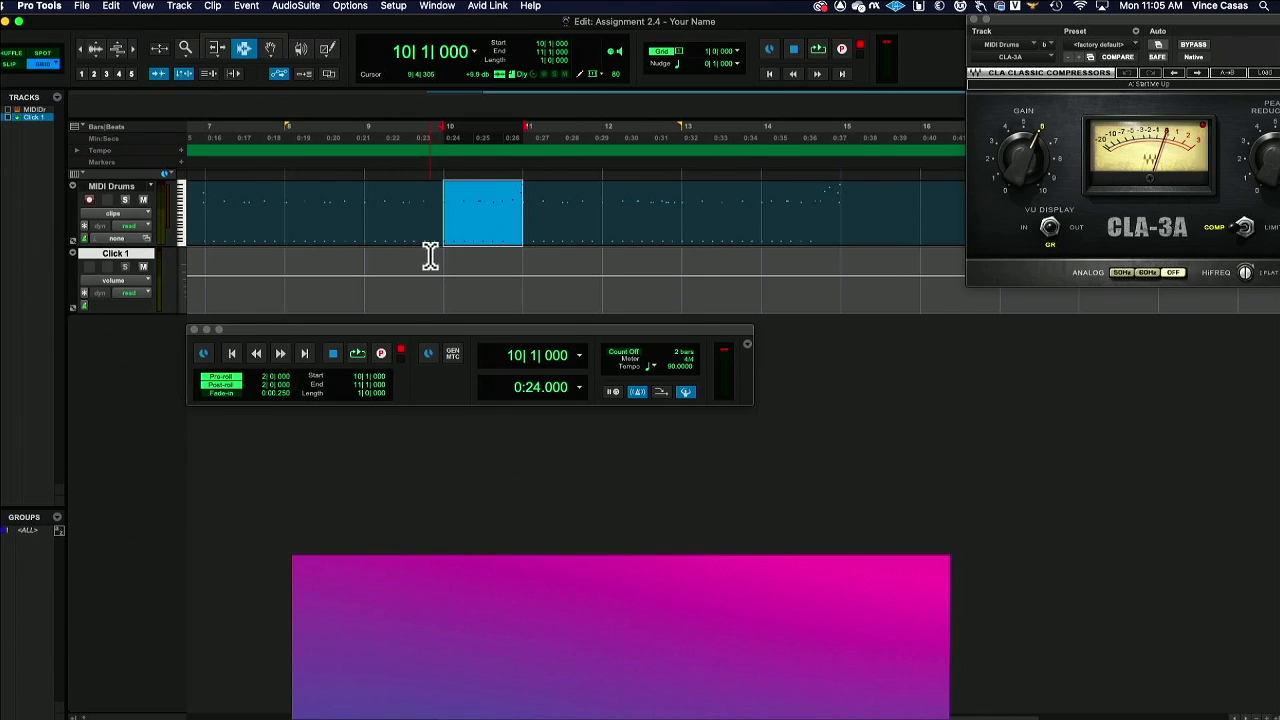
pyautogui.press('super+space')
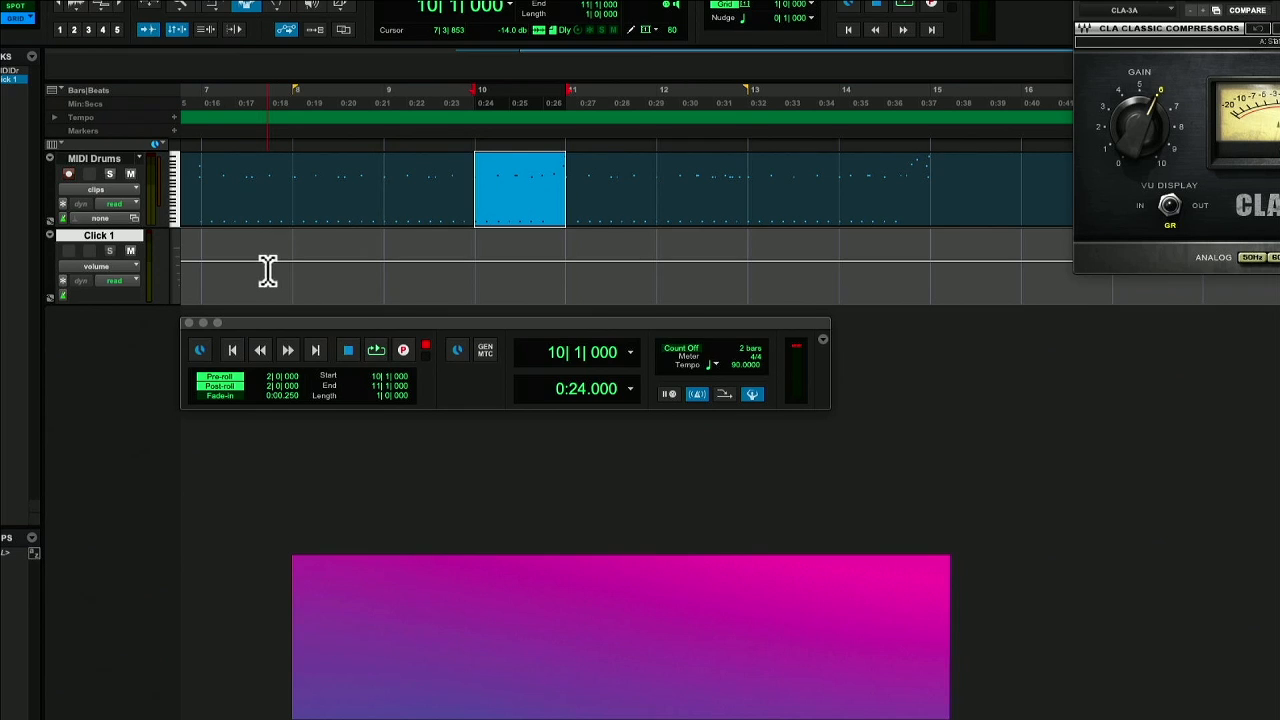
pyautogui.press('super+space')
# Try trimming the start of the drum clip to bar 10 with the Trim tool, and undo the trim
pyautogui.click(215, 3)
pyautogui.click(483, 178)
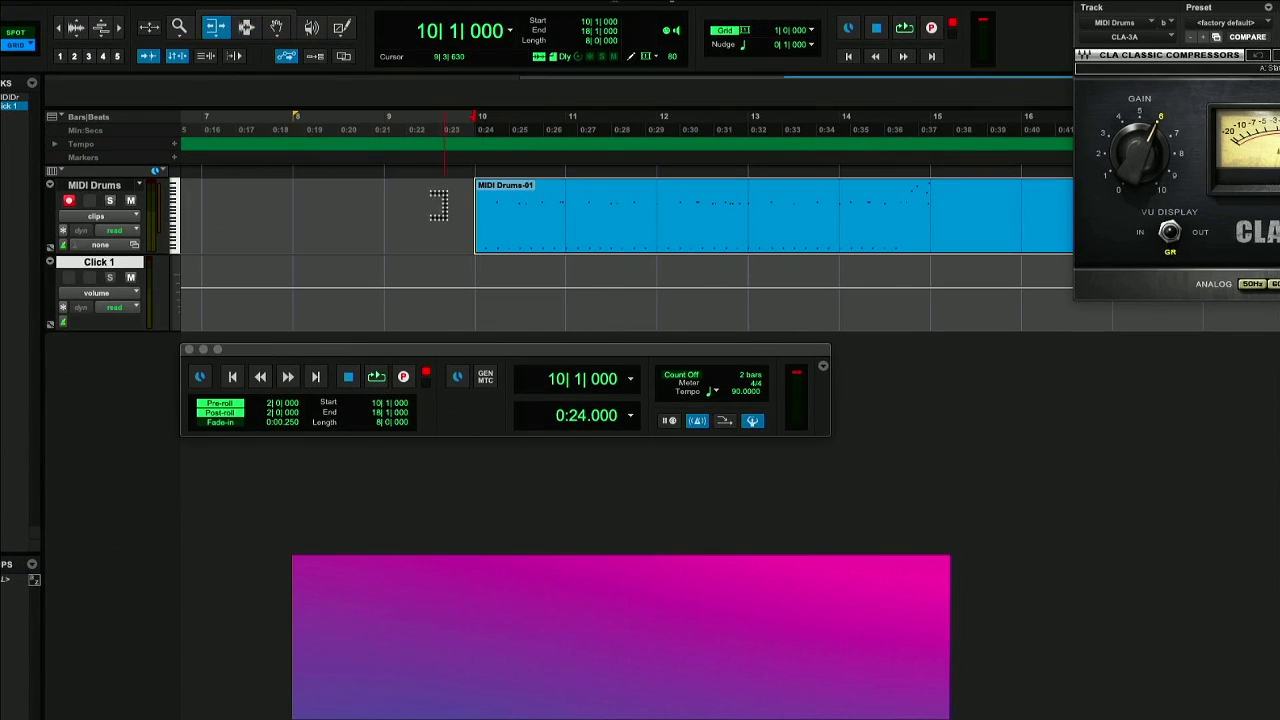
pyautogui.hotkey('ctrl', 'z')
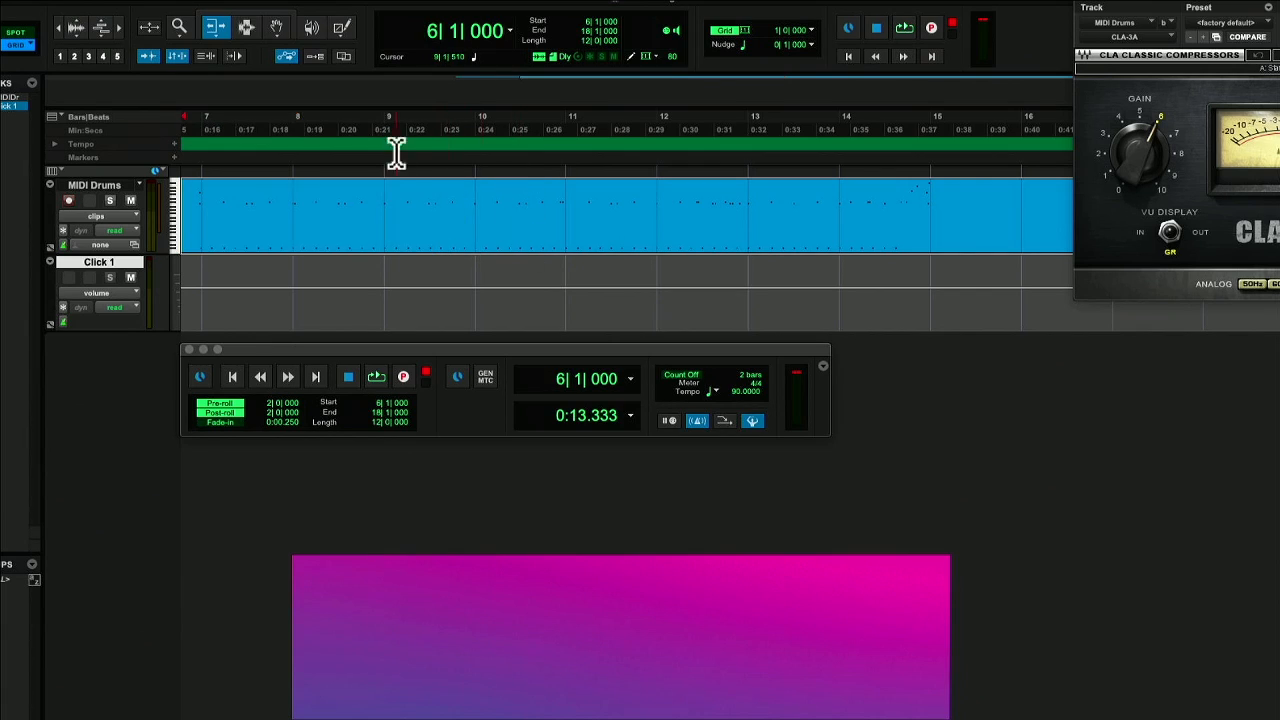
# Switch to the Selector tool, and select bar 10 to bar 12 of the clip on the MIDI Drums track
pyautogui.click(247, 28)
pyautogui.click(276, 28)
pyautogui.click(247, 28)
pyautogui.click(536, 197)
pyautogui.moveTo(457, 207); pyautogui.dragTo(634, 217)
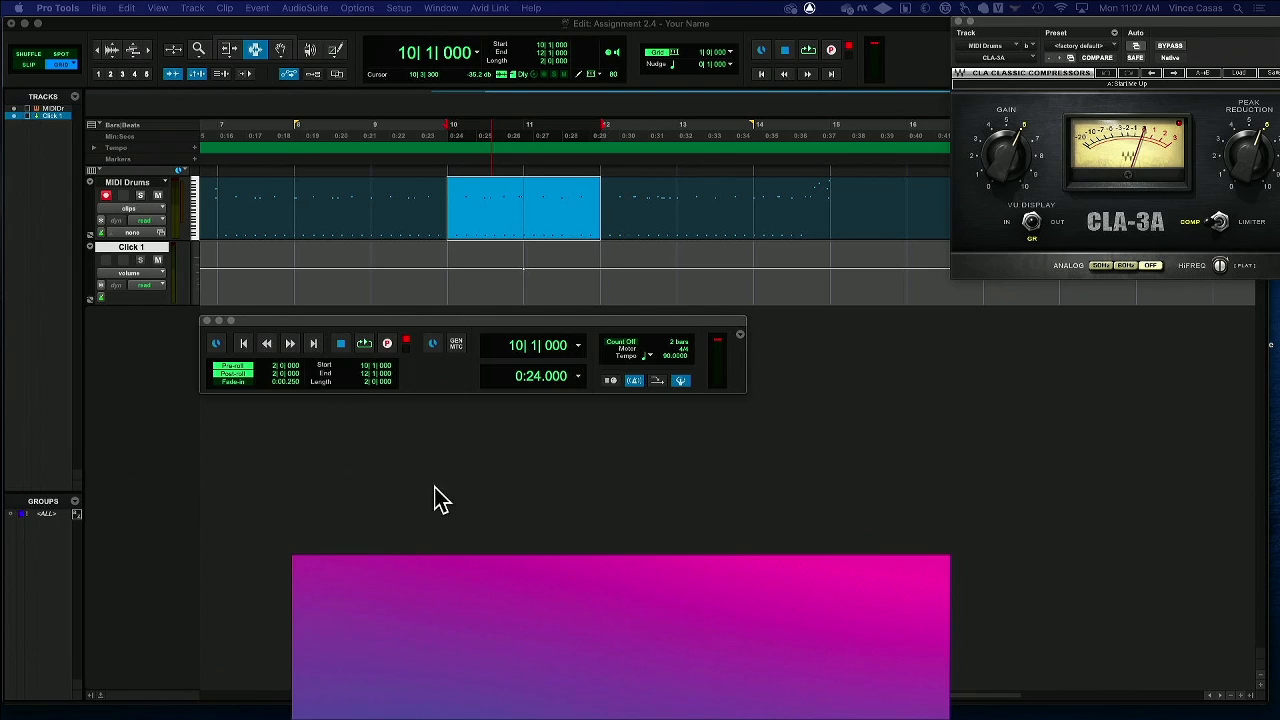
# Close the CLA-3A plug-in window, and capture a screenshot of the Edit and Transport windows with the whole drum clip in view
pyautogui.click(100, 50)
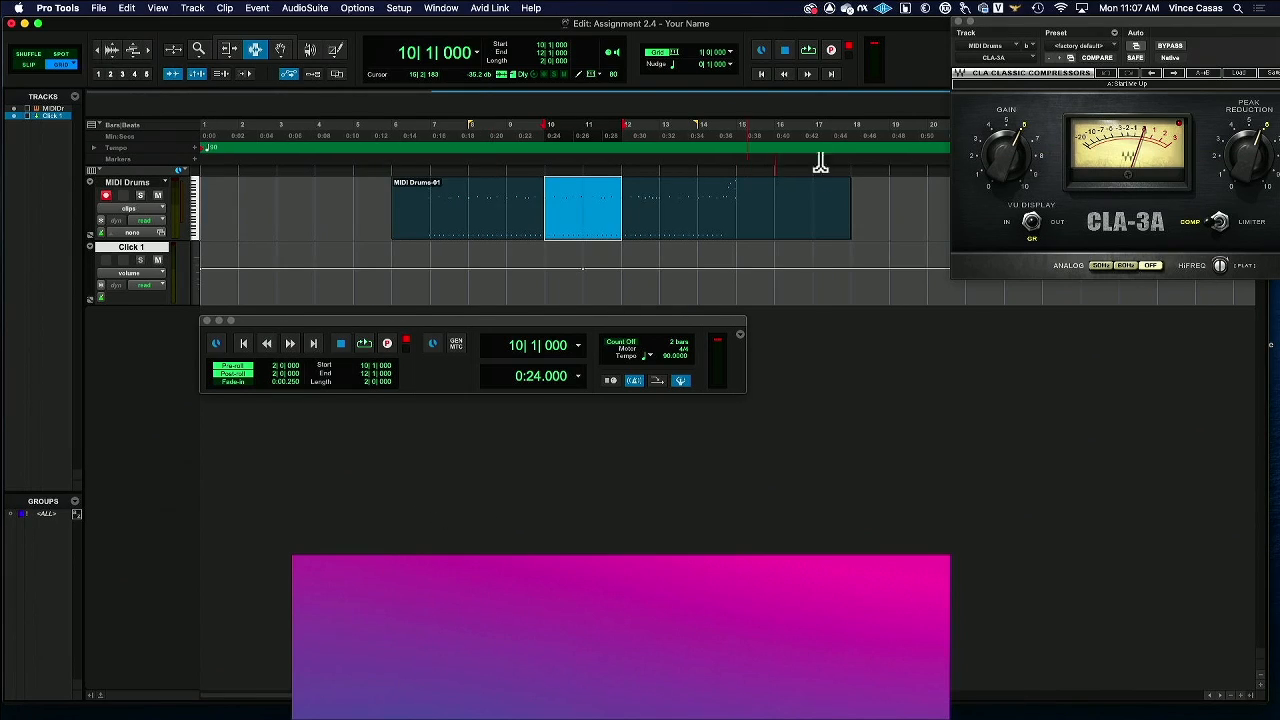
pyautogui.moveTo(998, 22); pyautogui.dragTo(932, 212)
pyautogui.click(891, 212)
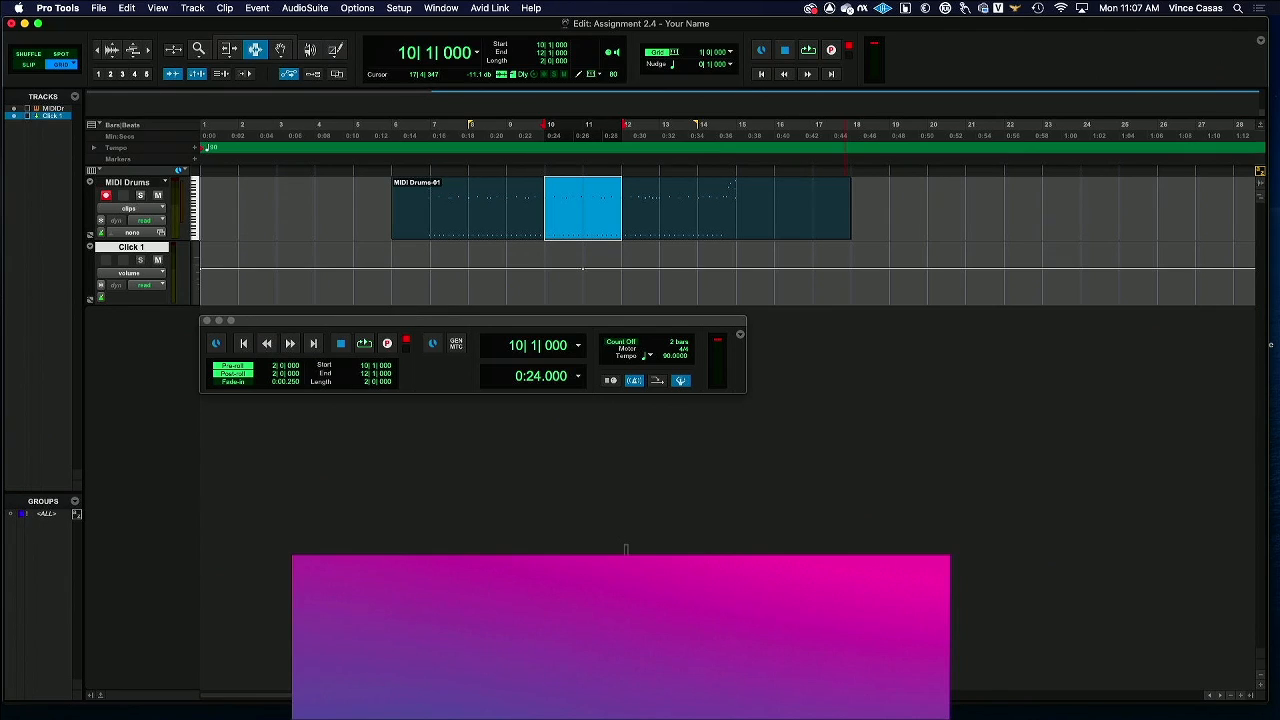
pyautogui.press('shift+super+4')
pyautogui.moveTo(2, 1); pyautogui.dragTo(892, 417)
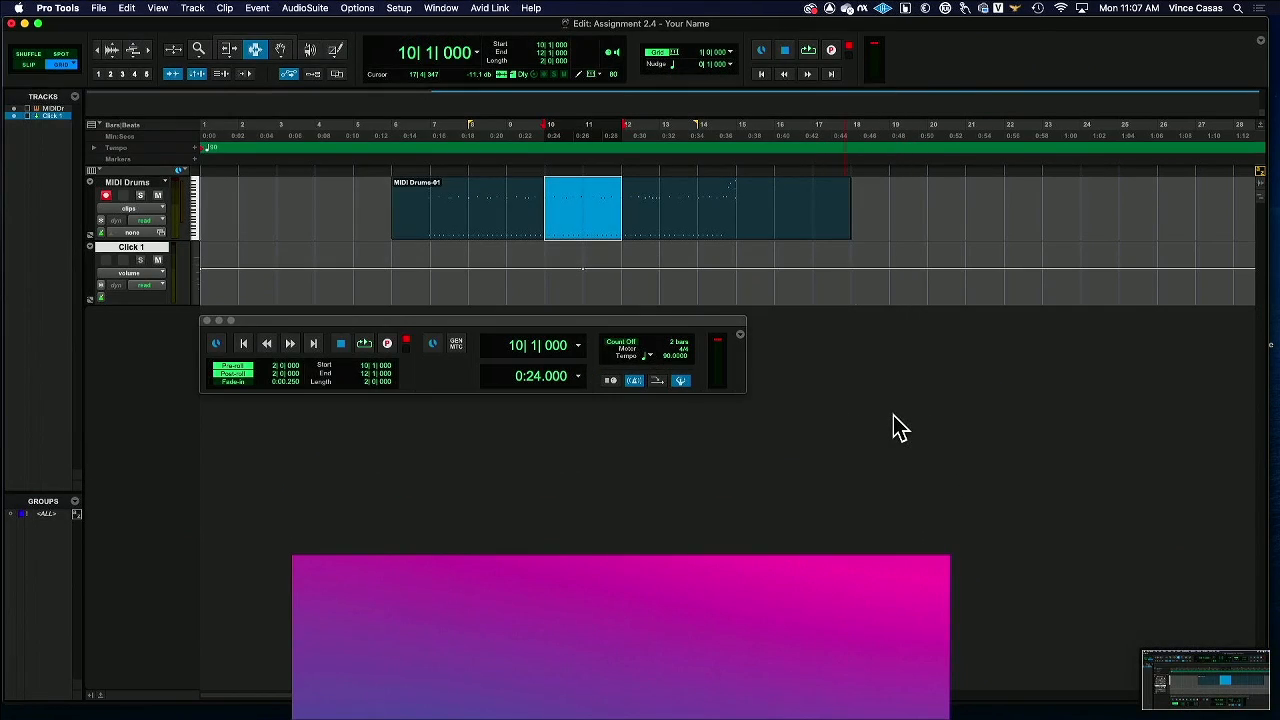